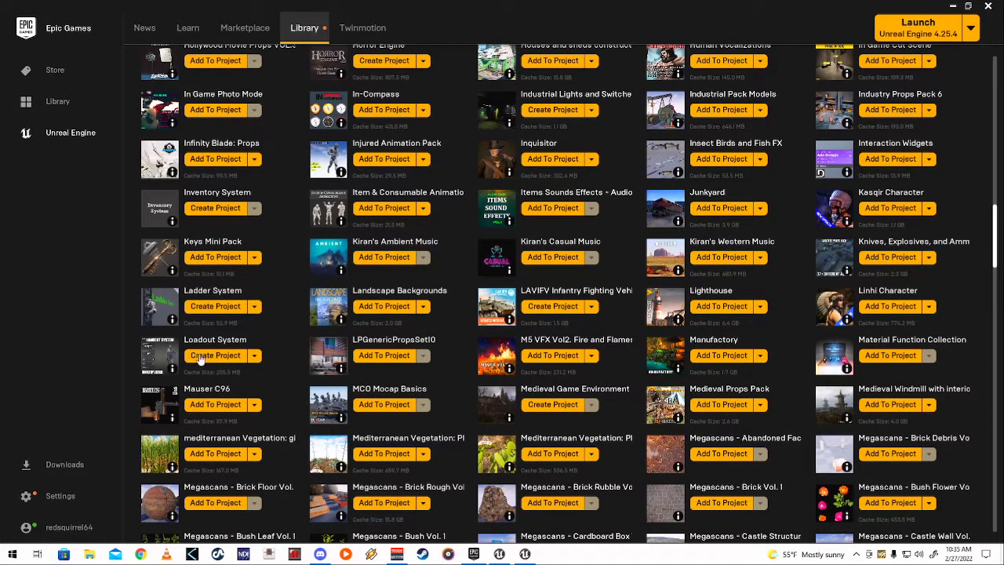
Step: Open the Loadout System marketplace page and look through its weapon, attachment, purchase and character preview images
{"action": "left_click", "coordinate": [159, 358]}
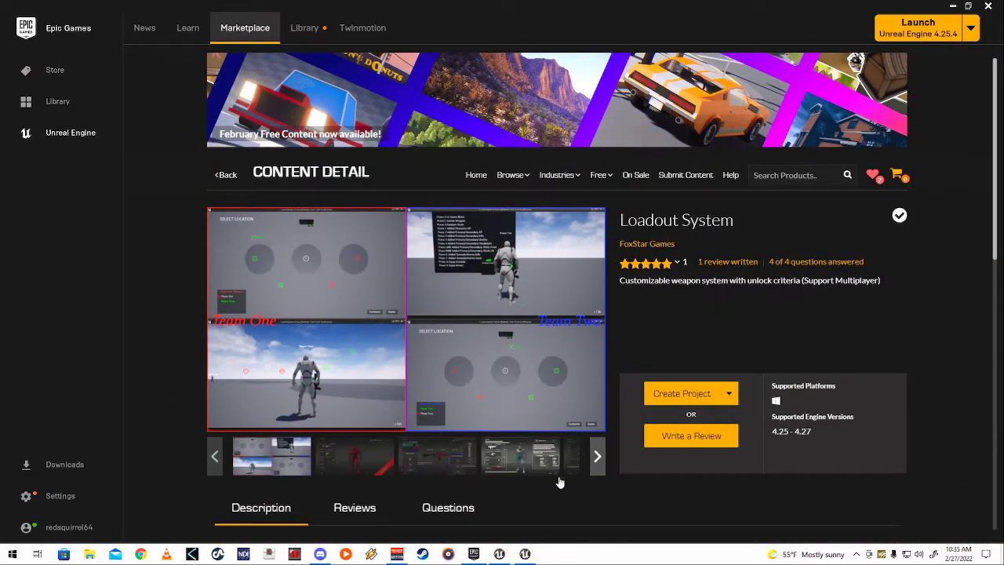
{"action": "left_click", "coordinate": [596, 456]}
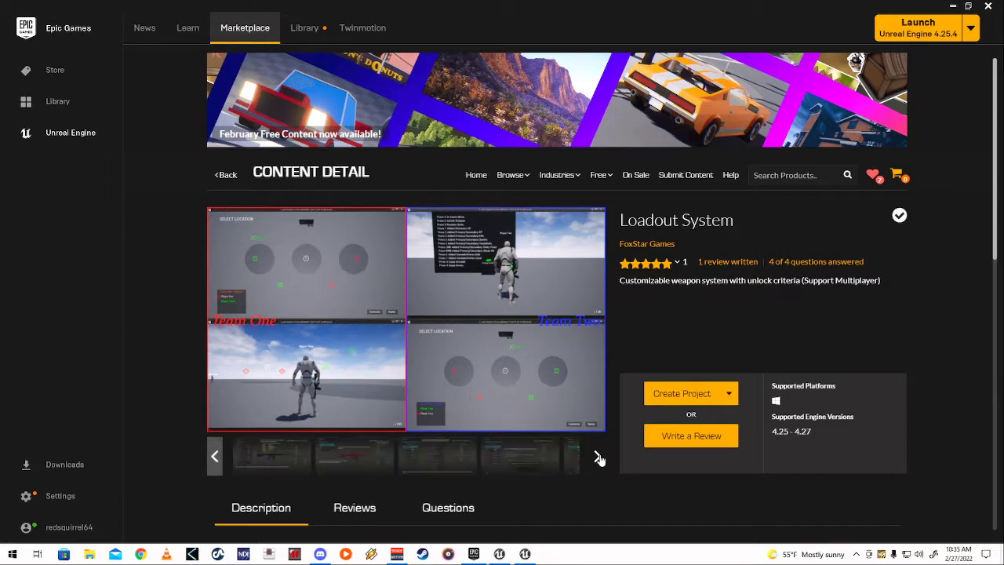
{"action": "left_click", "coordinate": [296, 461]}
{"action": "left_click", "coordinate": [337, 461]}
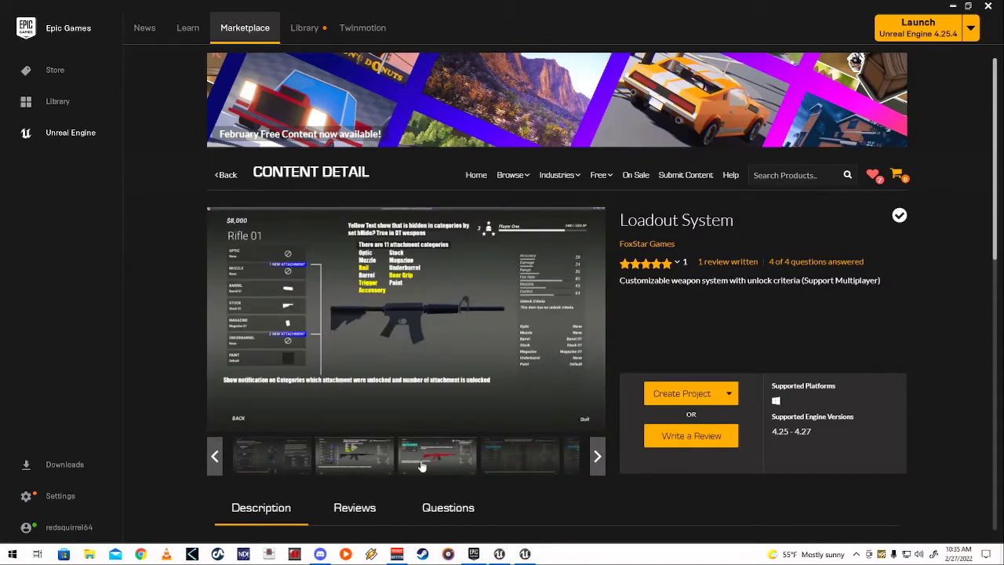
{"action": "left_click", "coordinate": [447, 463]}
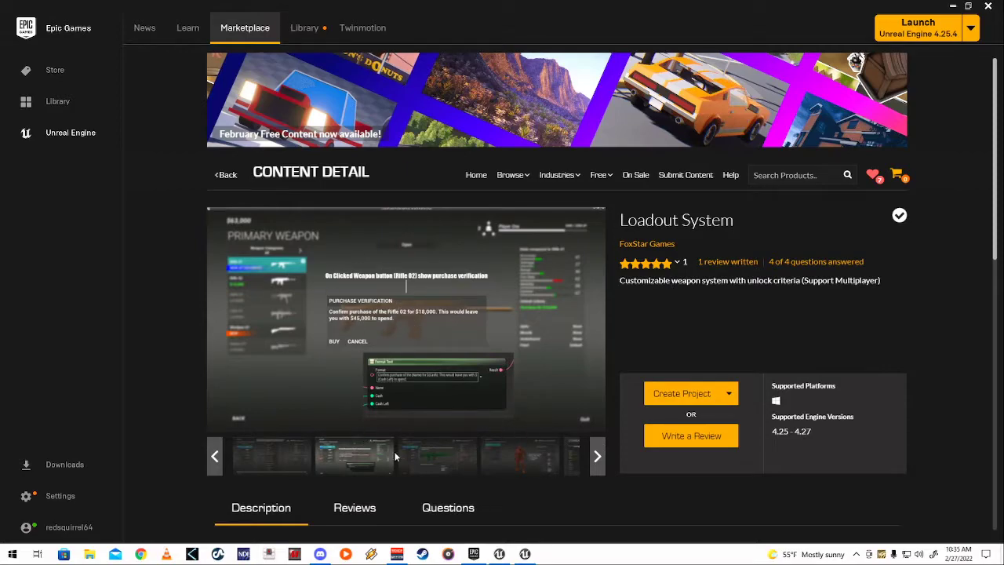
{"action": "left_click", "coordinate": [504, 462]}
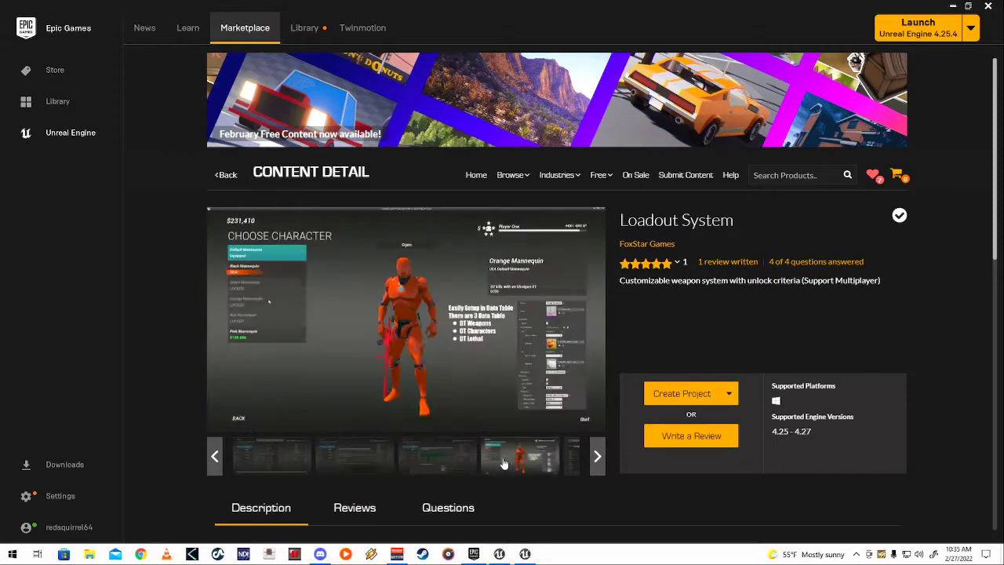
{"action": "left_click", "coordinate": [416, 453]}
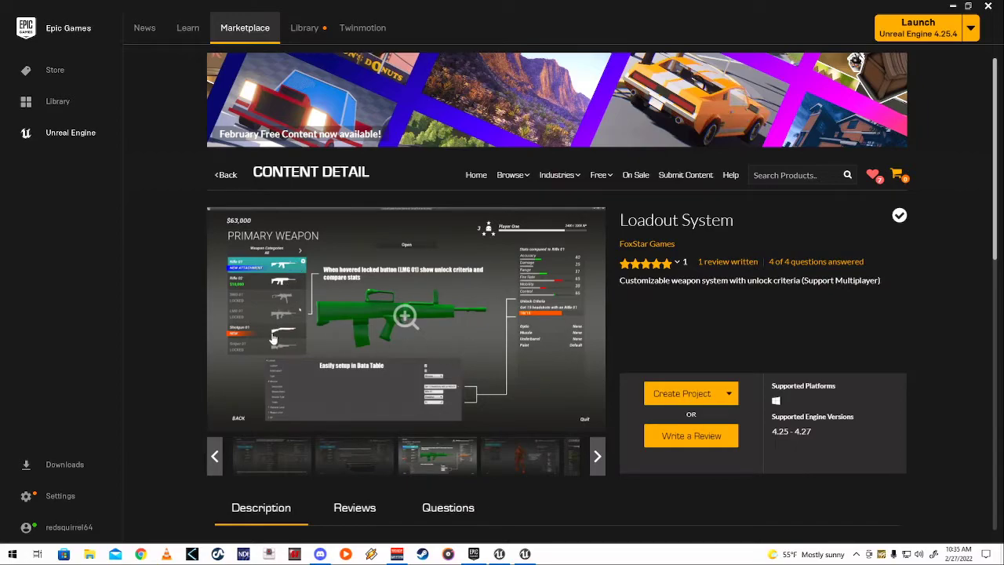
{"action": "left_click", "coordinate": [526, 458]}
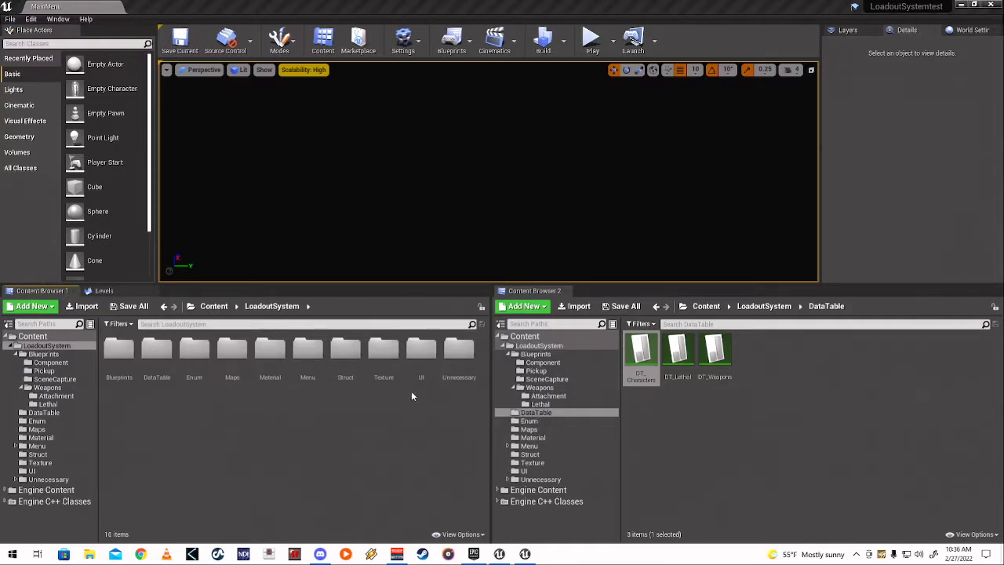
Step: Open the LoadoutSystem Maps folder, select the MainMenu map, and enlarge the level viewport
{"action": "left_click", "coordinate": [228, 353]}
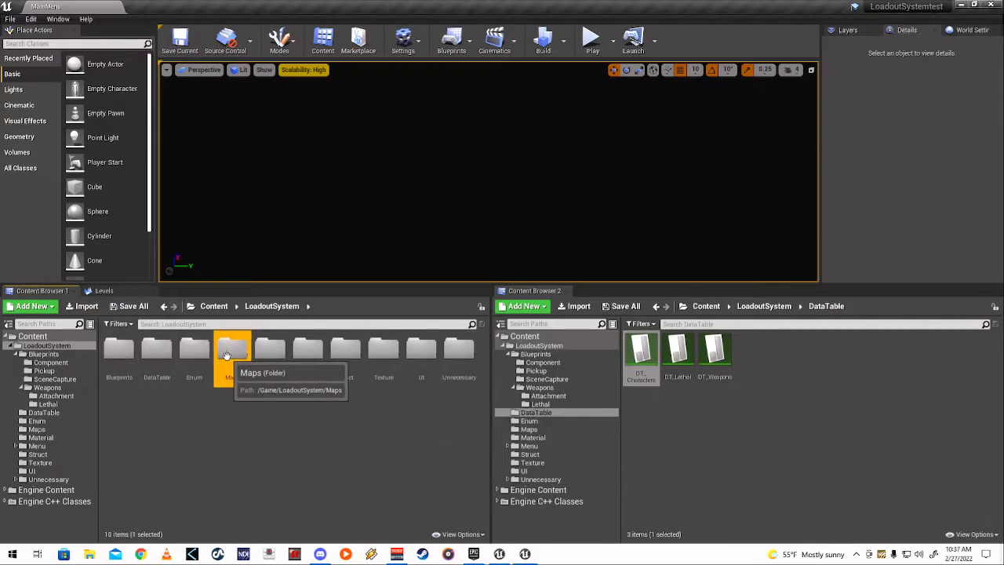
{"action": "double_click", "coordinate": [226, 355]}
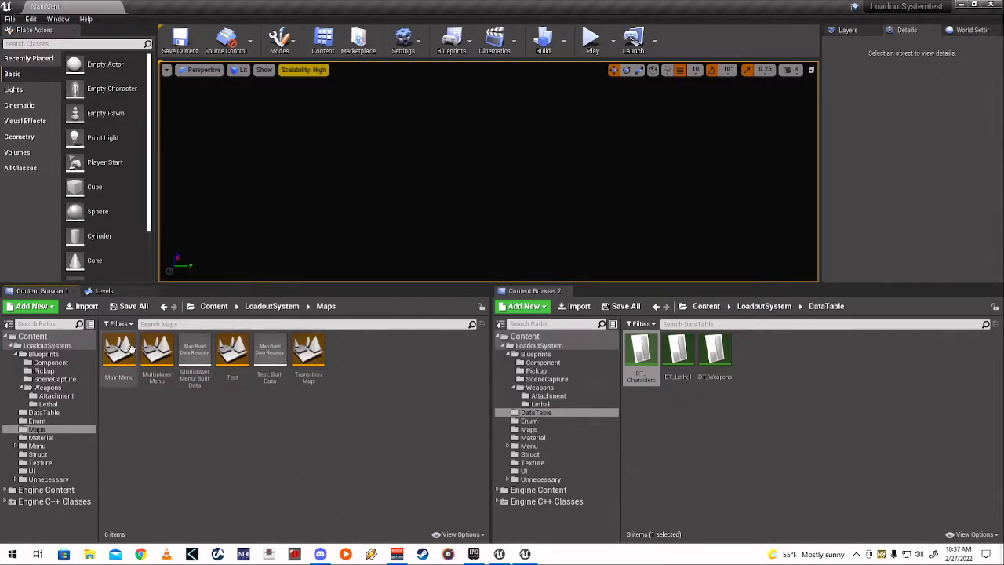
{"action": "left_click", "coordinate": [121, 380]}
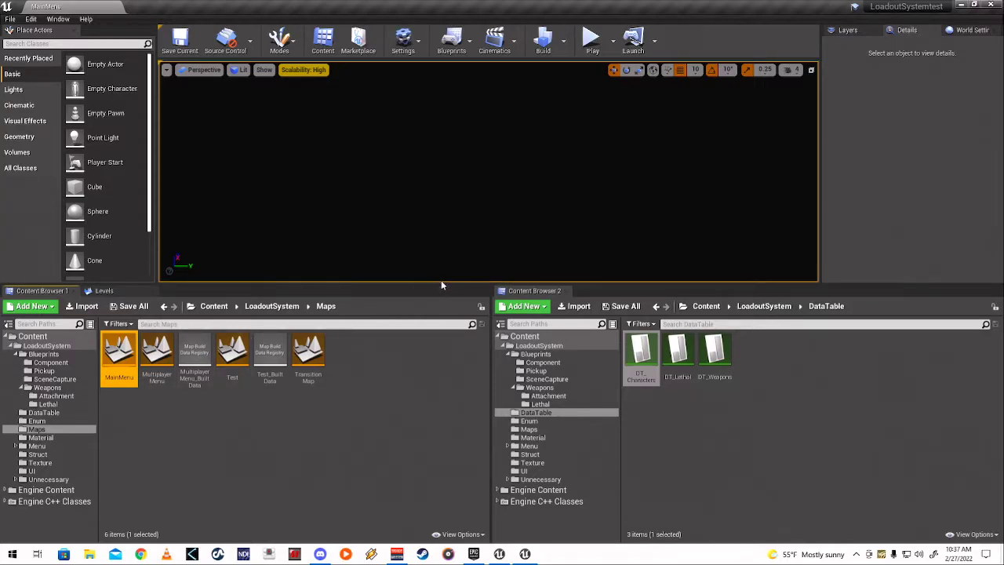
{"action": "left_click_drag", "start_coordinate": [440, 283], "coordinate": [448, 375]}
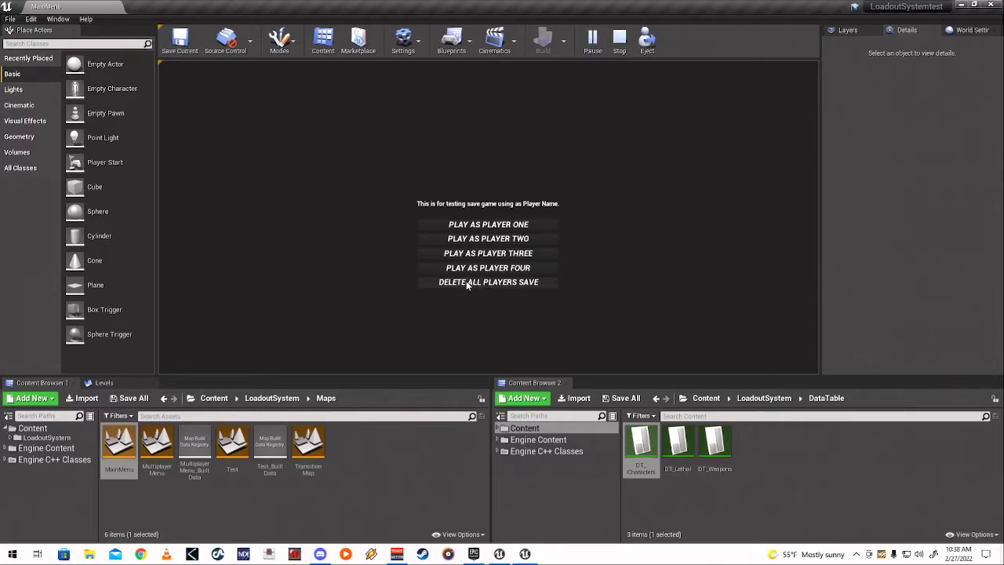
Step: Play as Player One in the running game and view the Customize Weapons loadout with its character selection
{"action": "left_click", "coordinate": [500, 225]}
{"action": "left_click", "coordinate": [218, 201]}
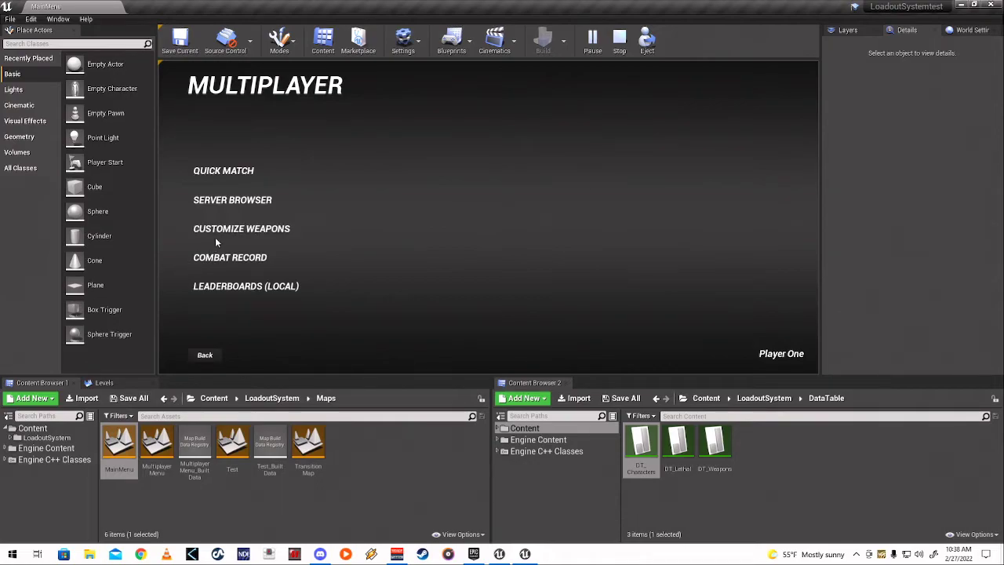
{"action": "left_click", "coordinate": [214, 234]}
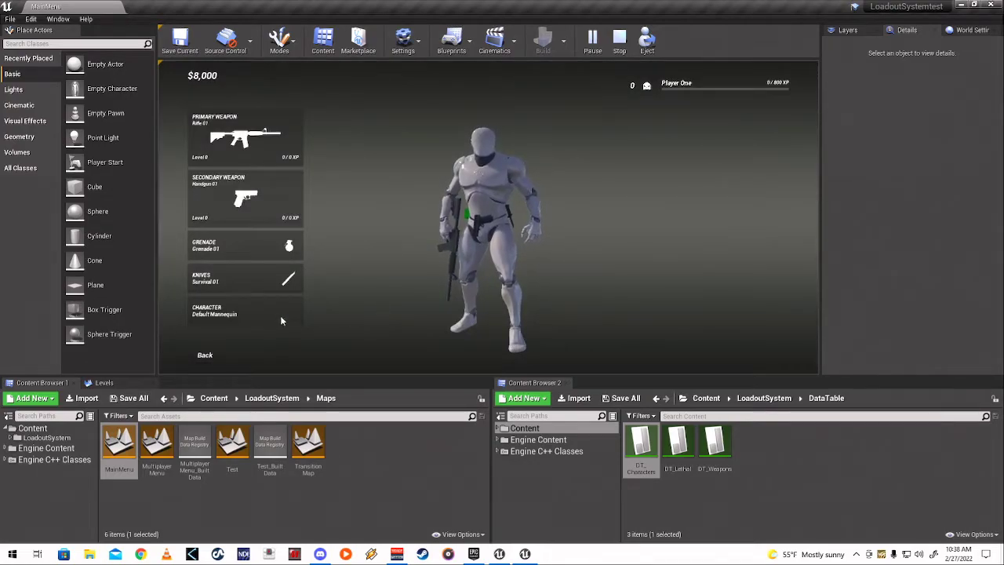
{"action": "left_click", "coordinate": [211, 314]}
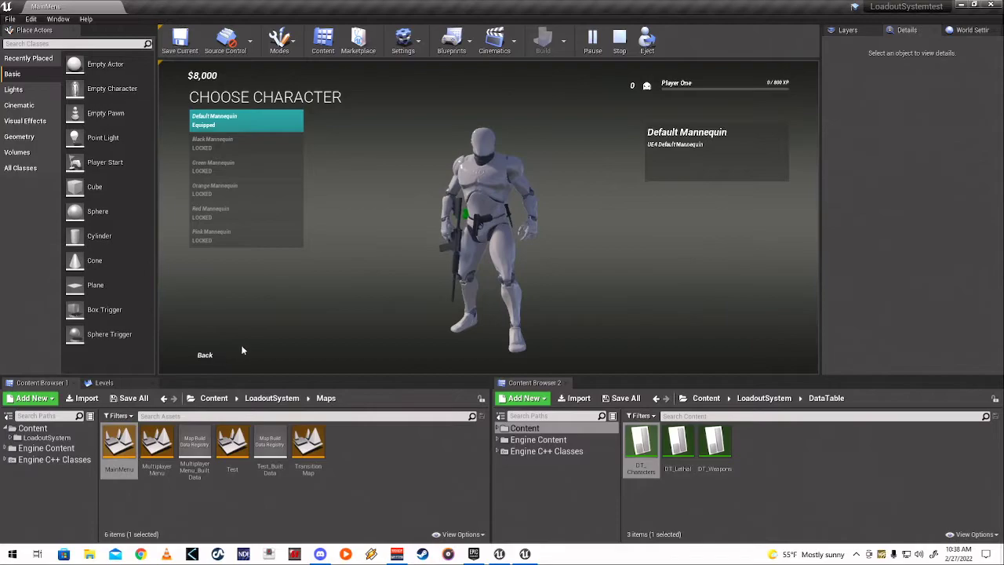
{"action": "left_click", "coordinate": [205, 355]}
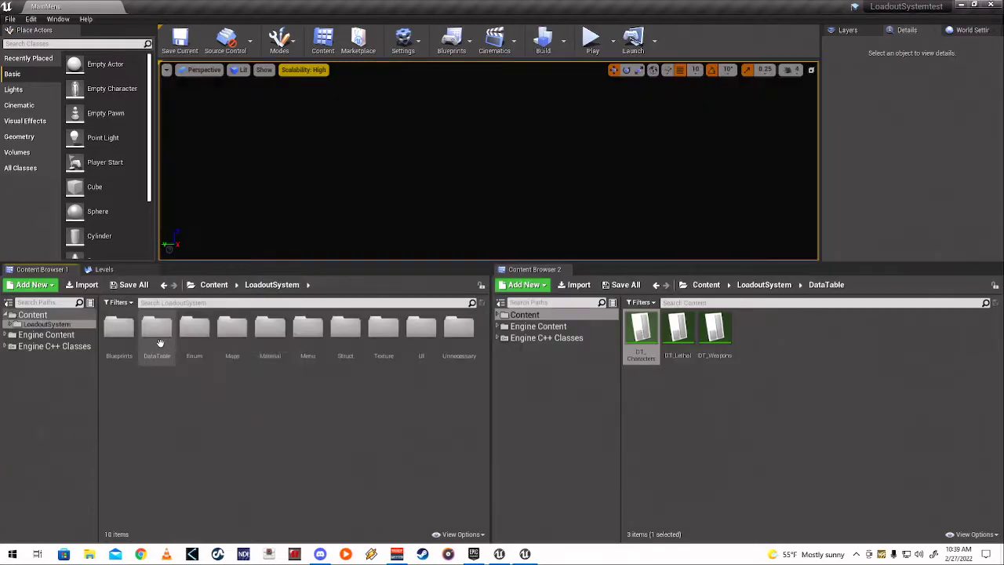
Step: Open the DT_Characters data table from the LoadoutSystem DataTable folder
{"action": "left_click", "coordinate": [155, 335]}
{"action": "double_click", "coordinate": [156, 336]}
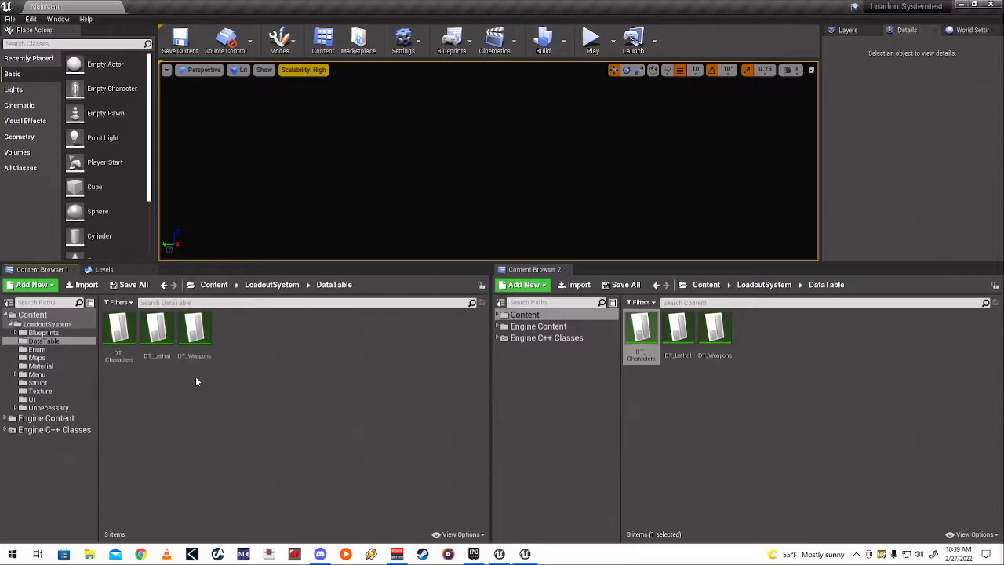
{"action": "double_click", "coordinate": [119, 330]}
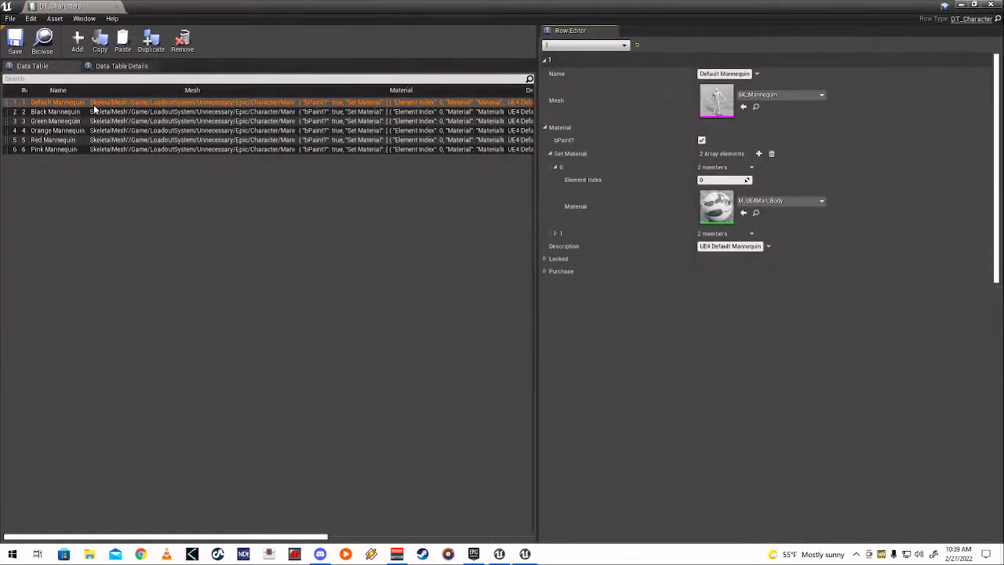
Step: Select the Green Mannequin row and examine its properties and the skeletal meshes available for its Mesh
{"action": "left_click", "coordinate": [77, 122]}
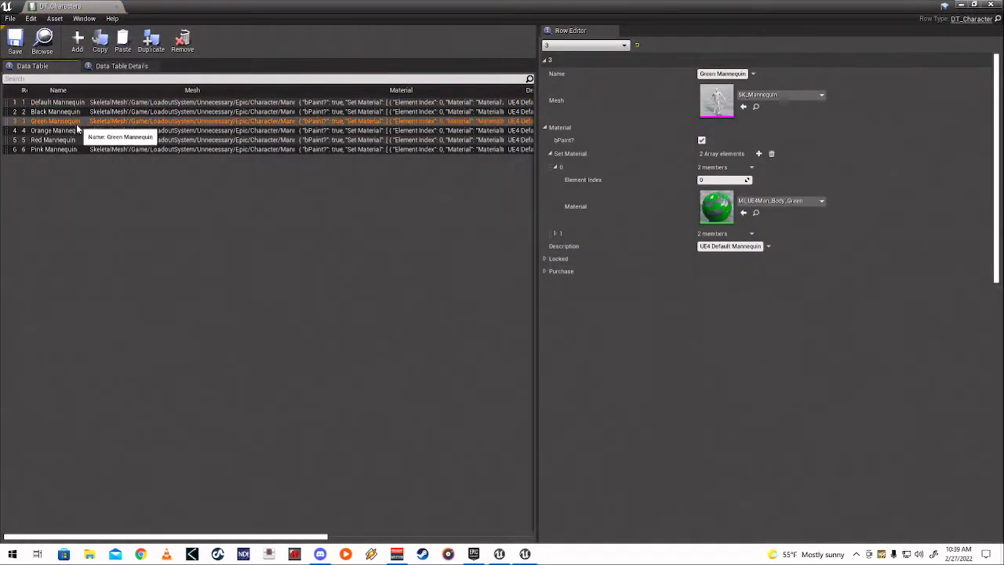
{"action": "left_click", "coordinate": [544, 127]}
{"action": "left_click", "coordinate": [546, 62]}
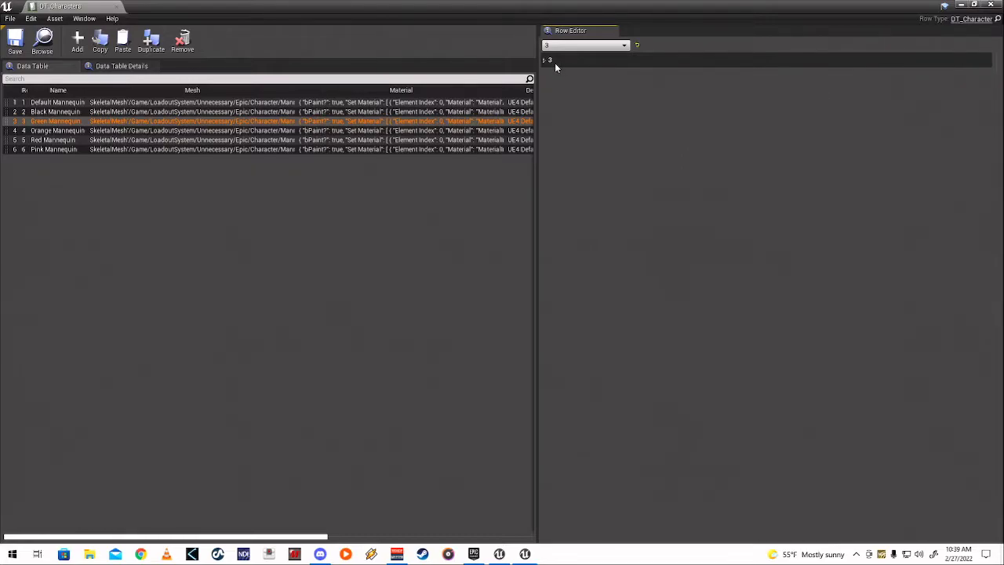
{"action": "left_click", "coordinate": [545, 59]}
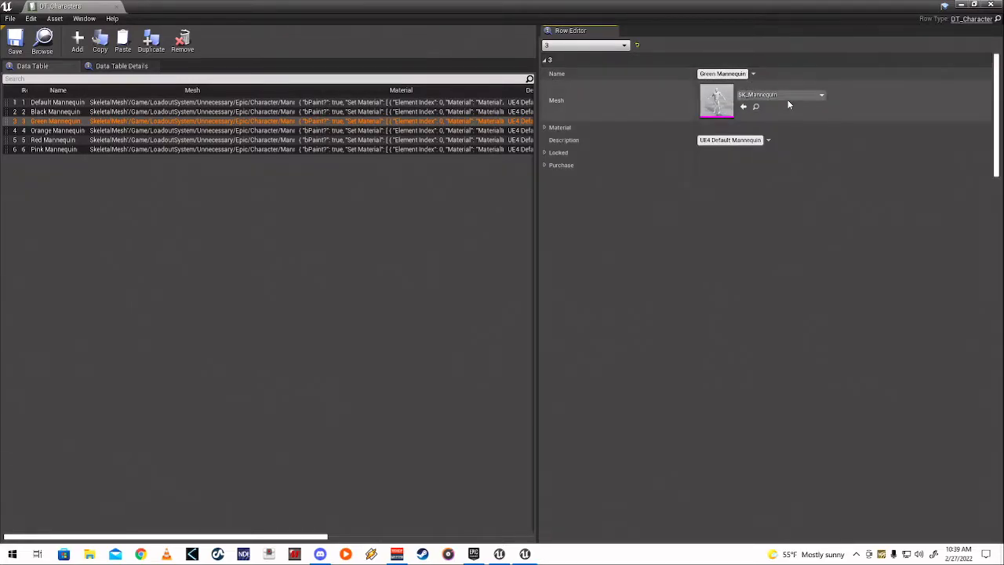
{"action": "left_click", "coordinate": [788, 95]}
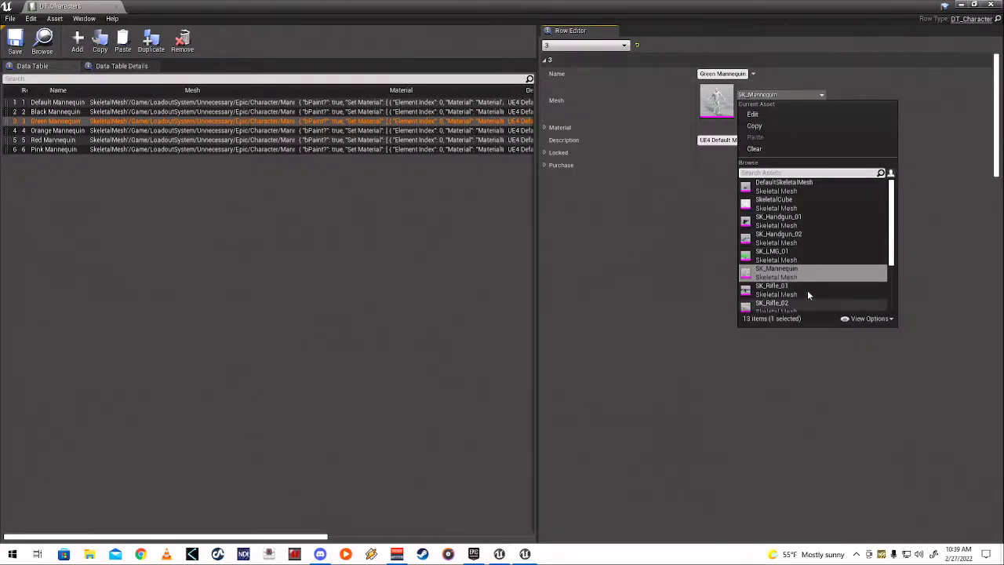
{"action": "left_click", "coordinate": [773, 96]}
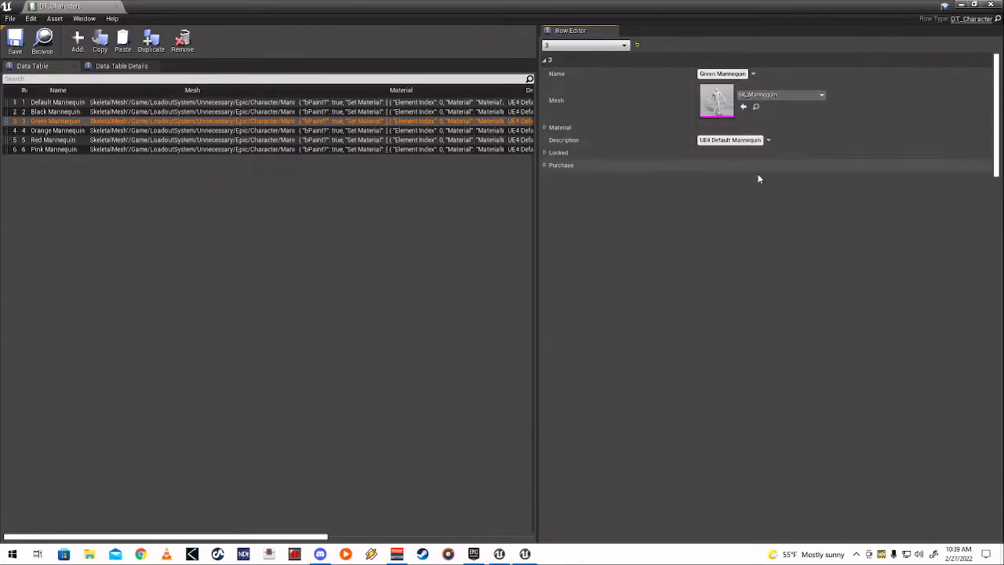
Step: Turn off bPaint? for the Green Mannequin and check both of its Set Material elements
{"action": "left_click", "coordinate": [545, 128]}
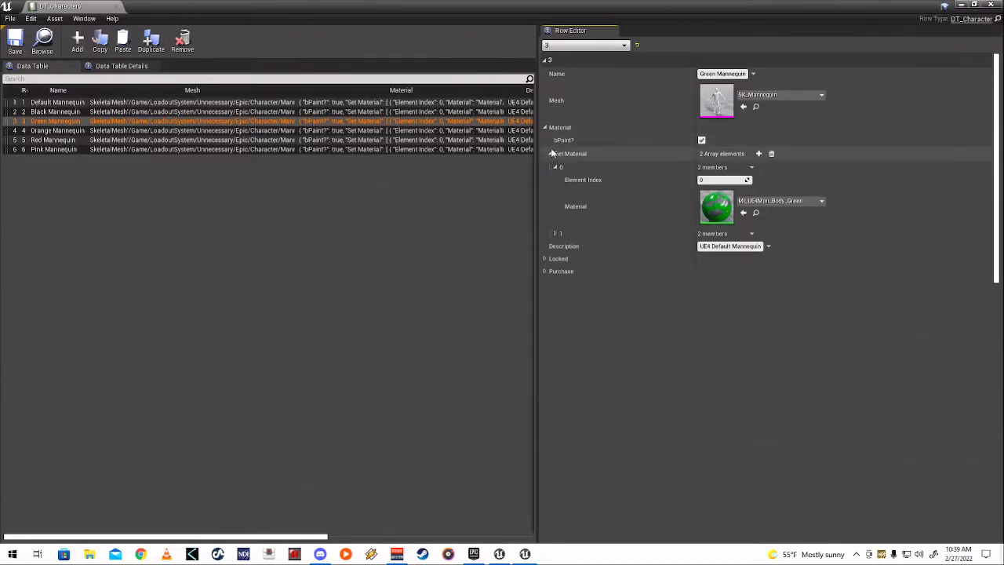
{"action": "left_click", "coordinate": [701, 141]}
{"action": "left_click", "coordinate": [556, 233]}
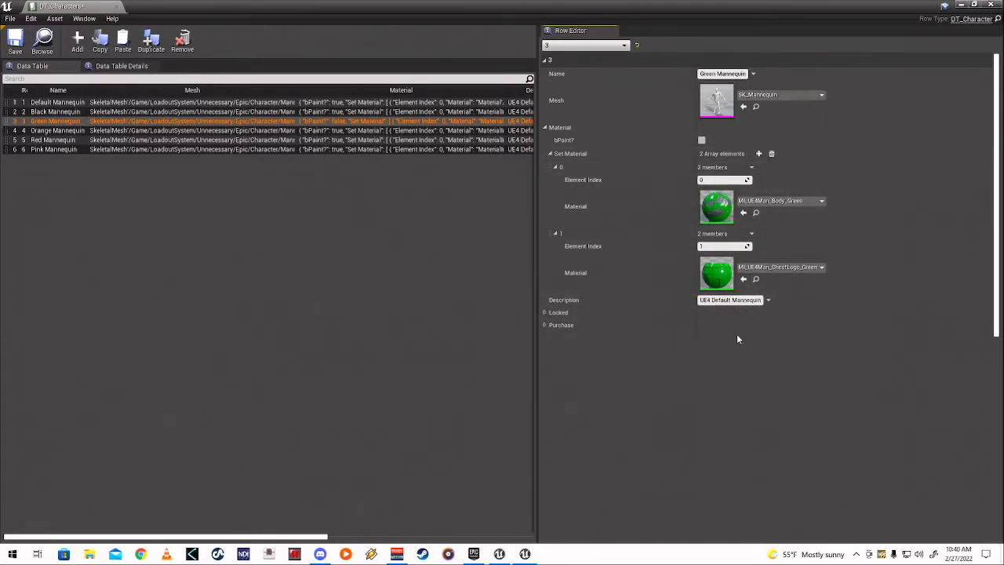
{"action": "left_click", "coordinate": [550, 152]}
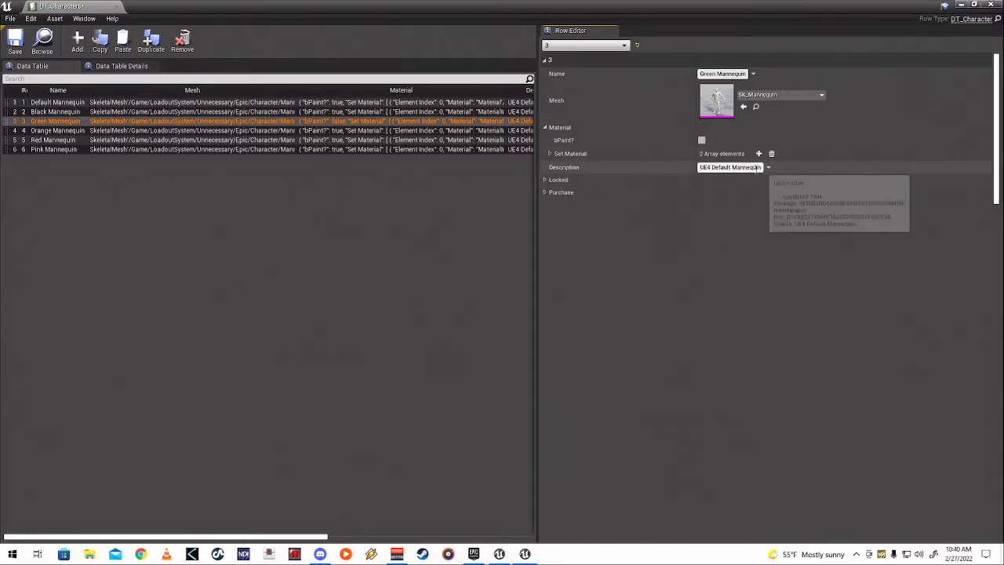
Step: Compare the Locked settings of the Green, Default and Black Mannequin rows, and close the character table
{"action": "left_click", "coordinate": [544, 180]}
{"action": "left_click", "coordinate": [702, 192]}
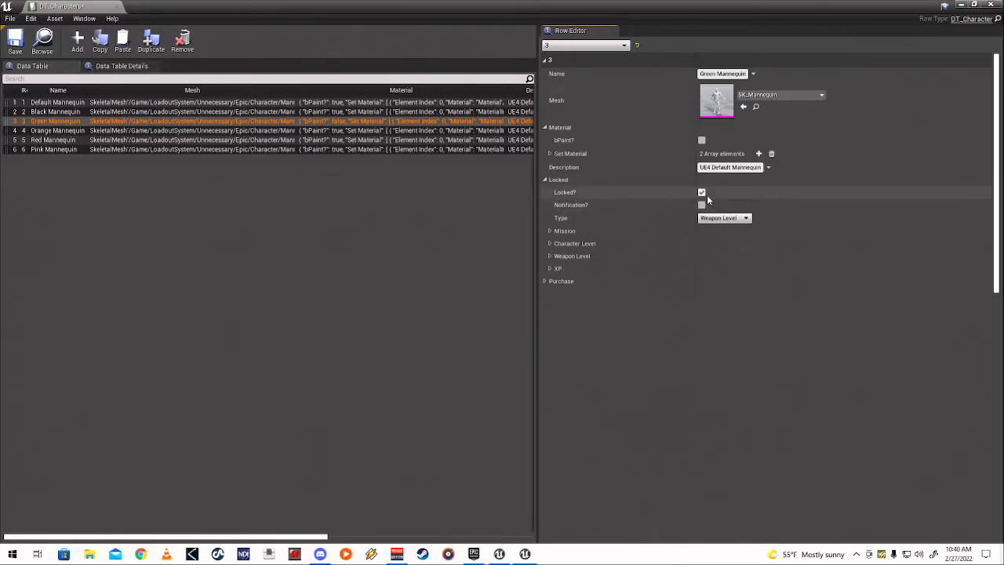
{"action": "left_click", "coordinate": [408, 103]}
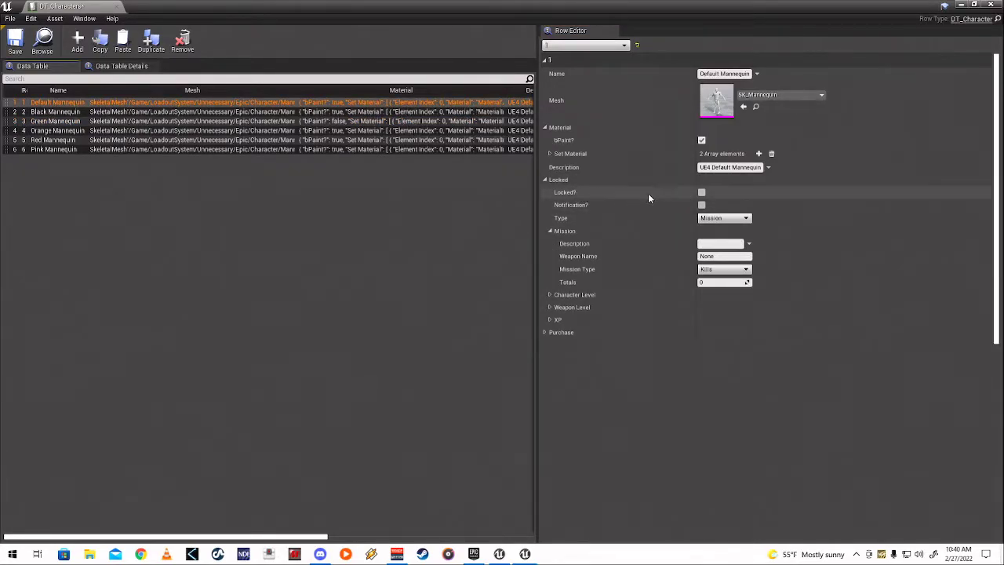
{"action": "left_click", "coordinate": [439, 131]}
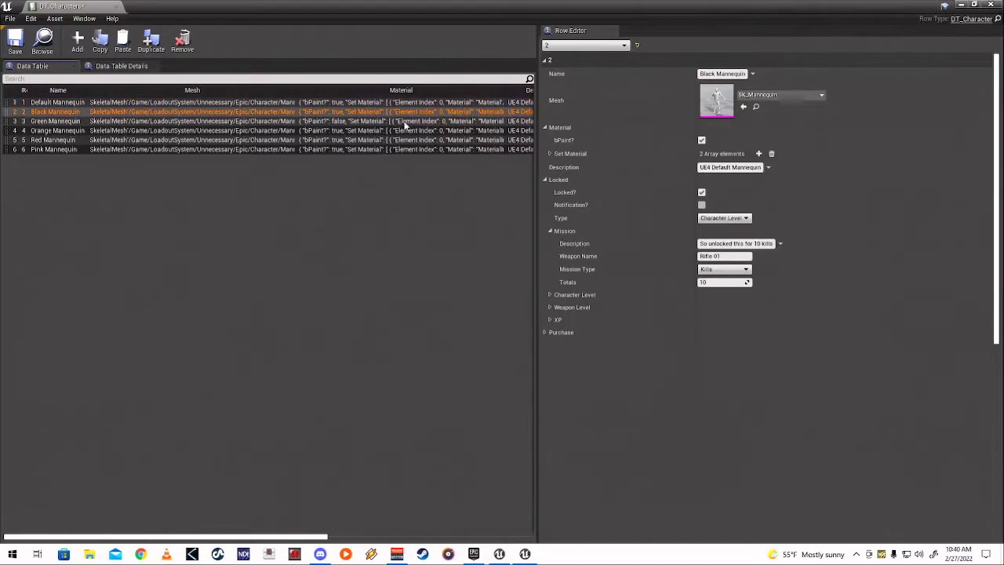
{"action": "left_click", "coordinate": [117, 7]}
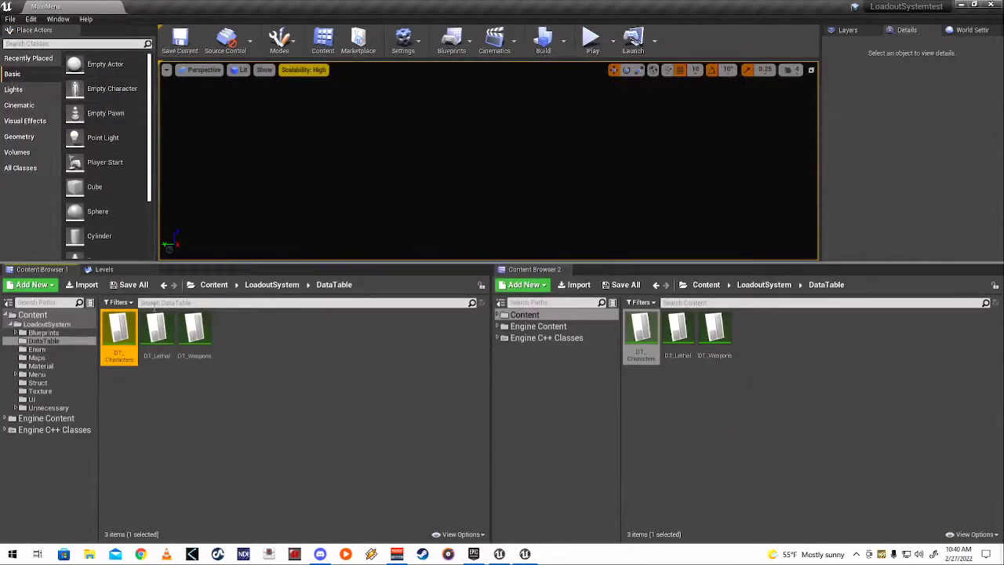
Step: Open the DT_Lethal data table and examine the Locked, Purchase and Stats settings of Grenade 01
{"action": "double_click", "coordinate": [164, 334]}
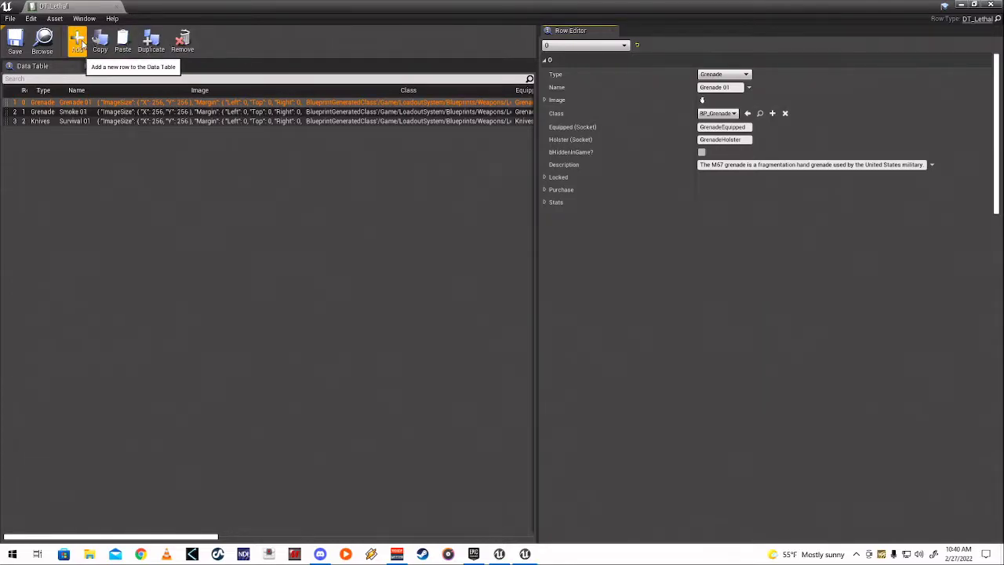
{"action": "left_click", "coordinate": [548, 177]}
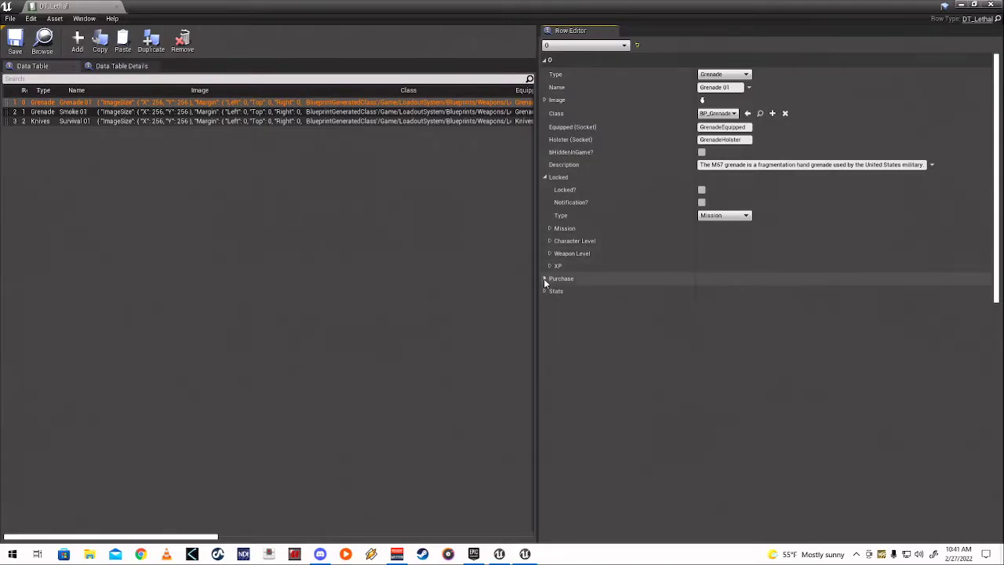
{"action": "left_click", "coordinate": [544, 278]}
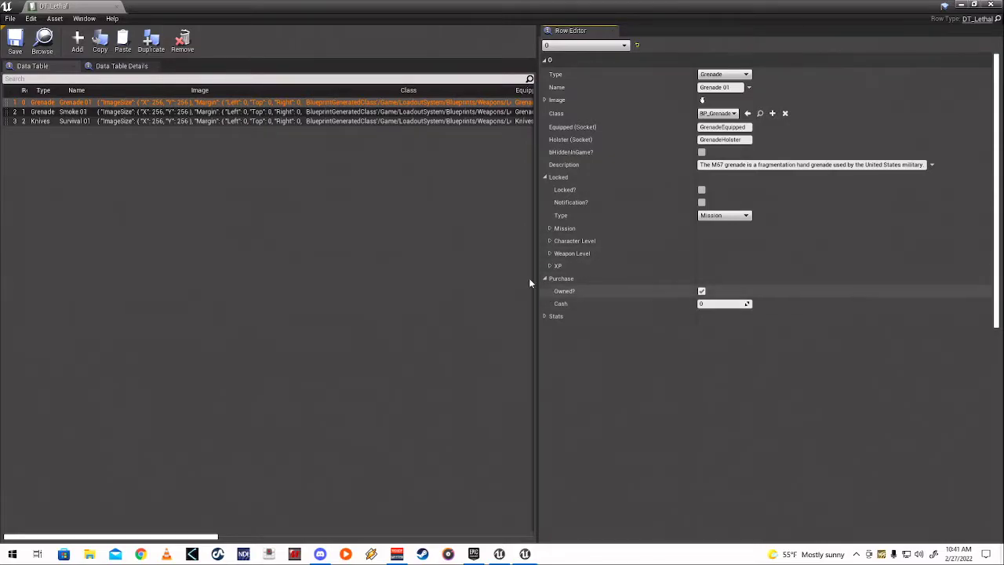
{"action": "left_click", "coordinate": [544, 316]}
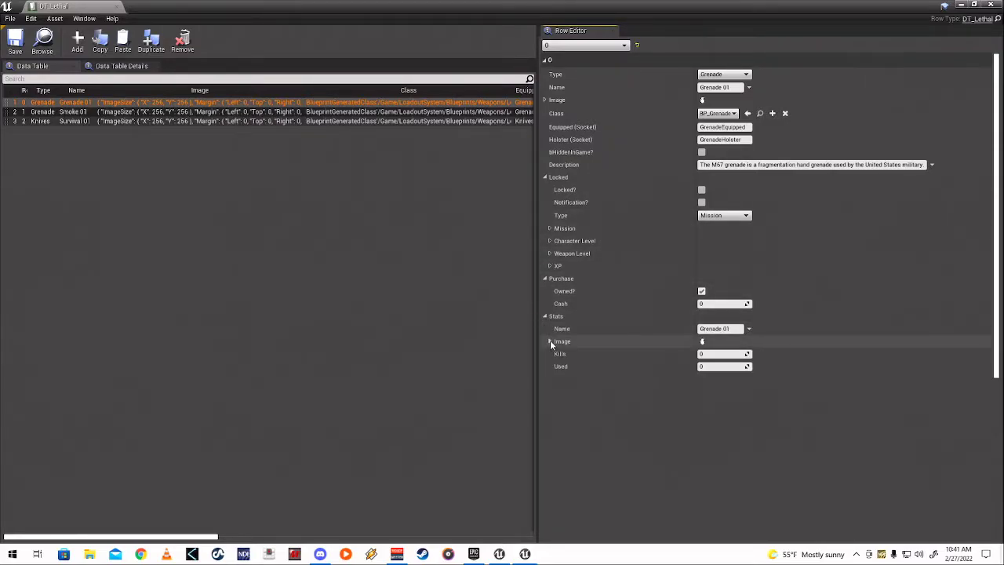
{"action": "left_click", "coordinate": [550, 341]}
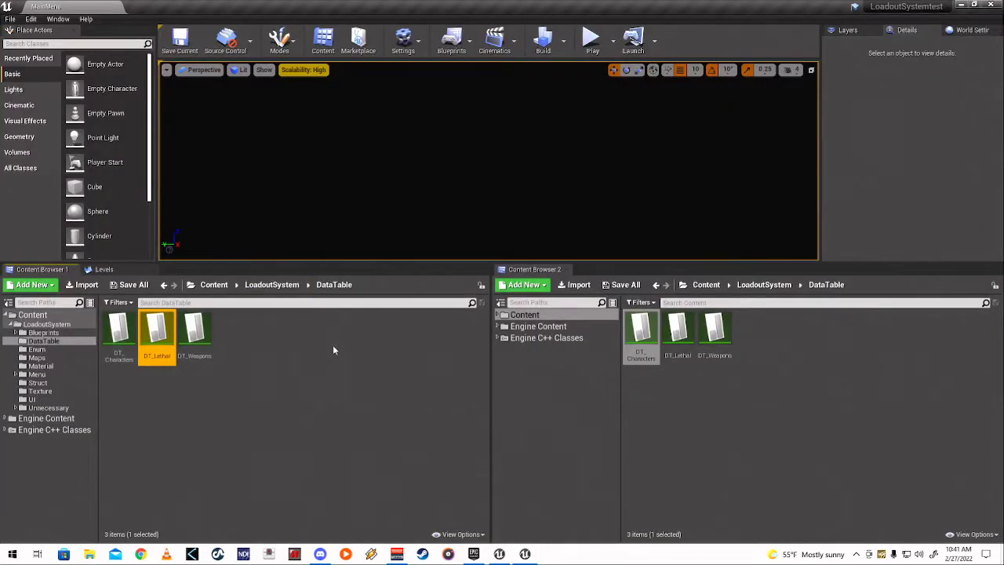
Step: Open the DT_Weapons data table and examine the Selection Type options and Image texture choices of Rifle 01
{"action": "double_click", "coordinate": [205, 335]}
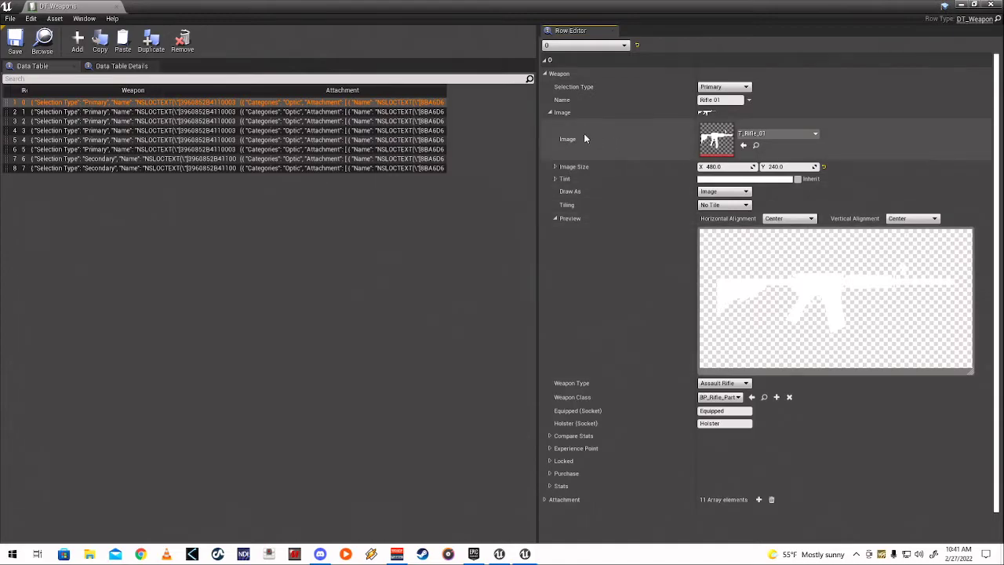
{"action": "left_click", "coordinate": [549, 112]}
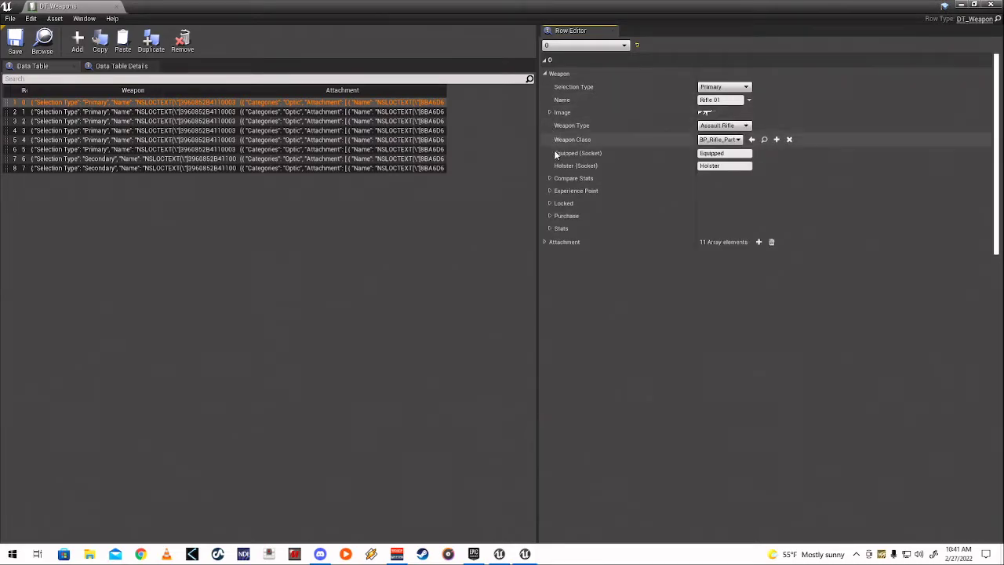
{"action": "left_click", "coordinate": [732, 87]}
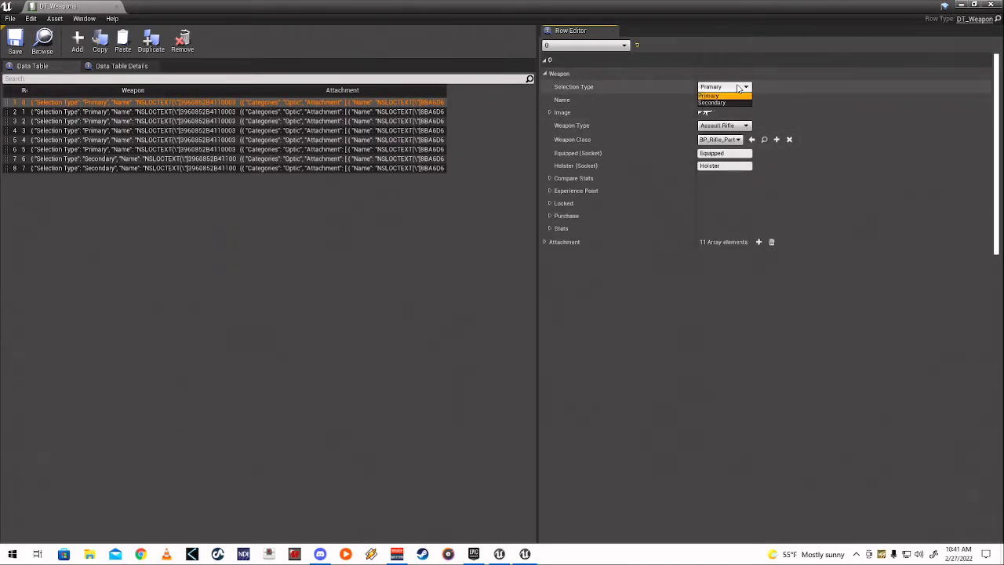
{"action": "left_click", "coordinate": [720, 95]}
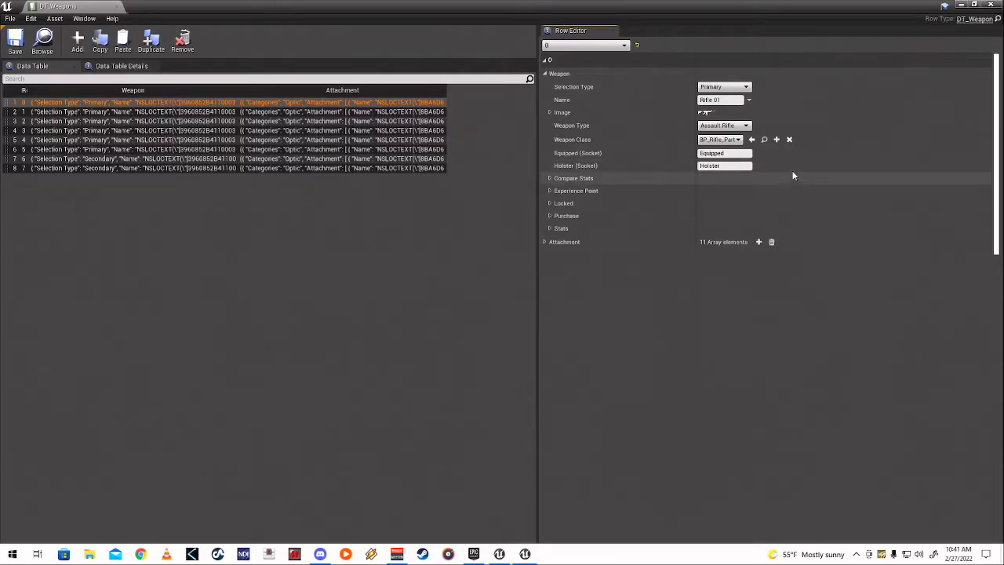
{"action": "left_click", "coordinate": [550, 112]}
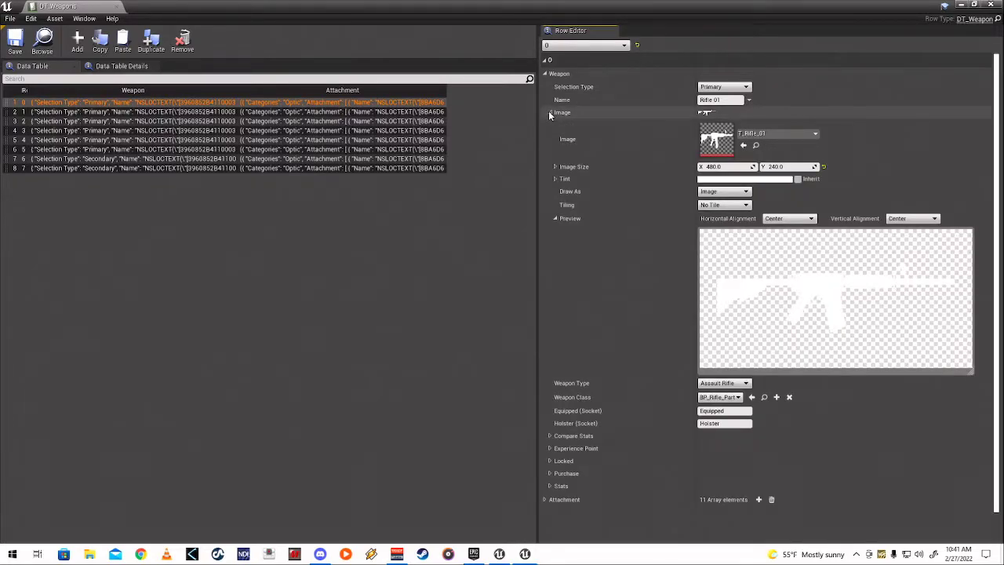
{"action": "left_click", "coordinate": [759, 135]}
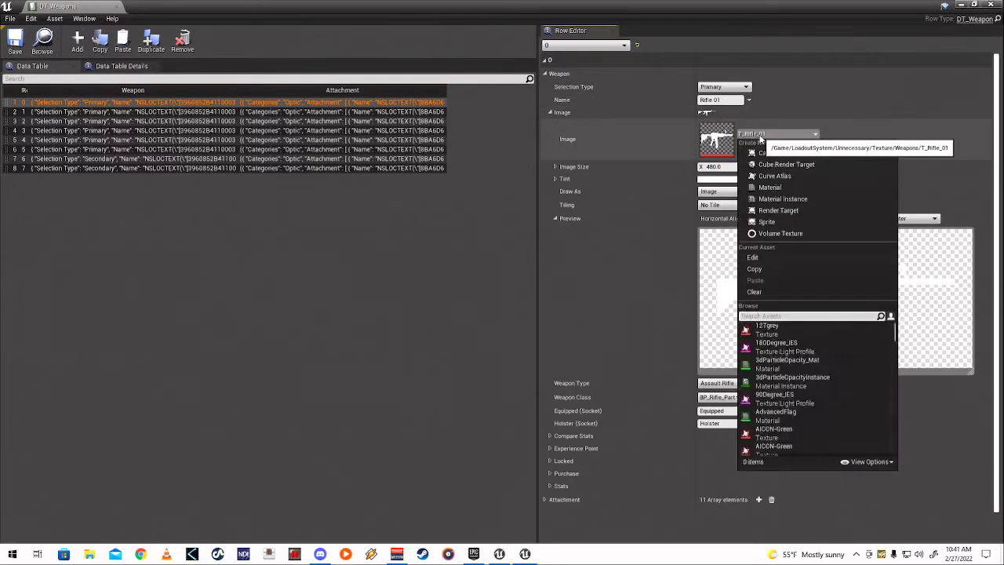
{"action": "left_click", "coordinate": [392, 167]}
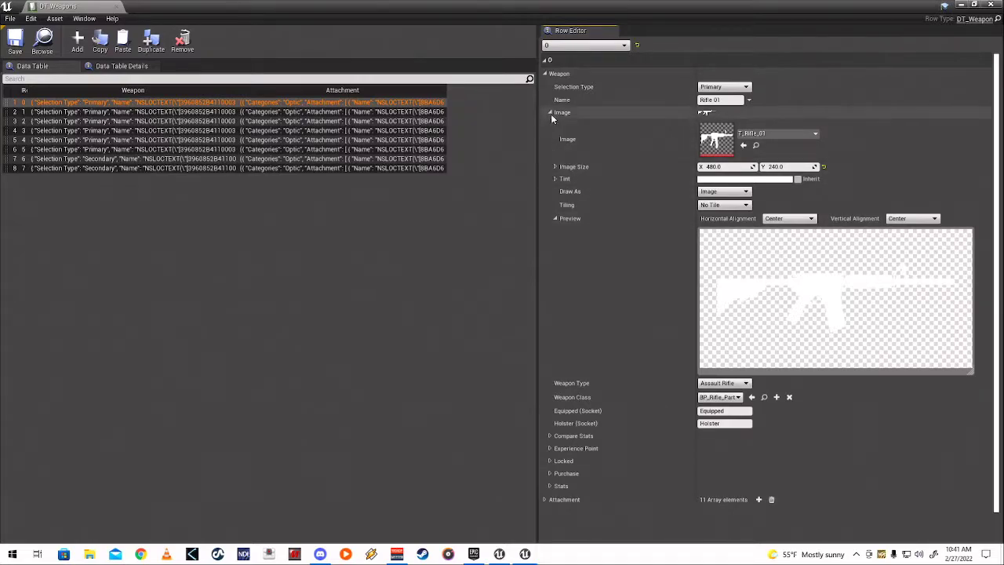
{"action": "left_click", "coordinate": [549, 112]}
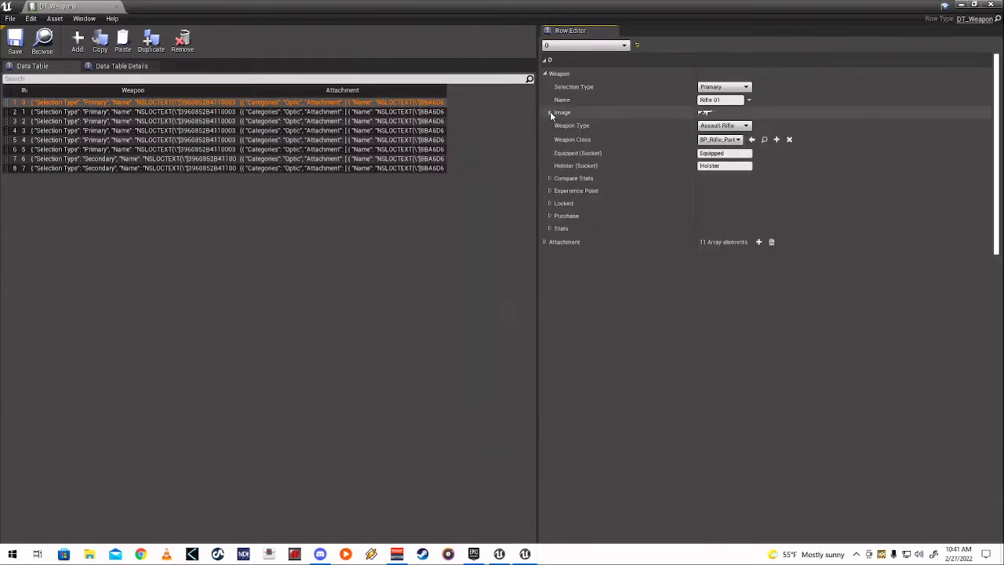
Step: Examine Rifle 01's Weapon Class choices and Compare Stats, and compare its settings with the Sniper 01 row
{"action": "left_click", "coordinate": [727, 141]}
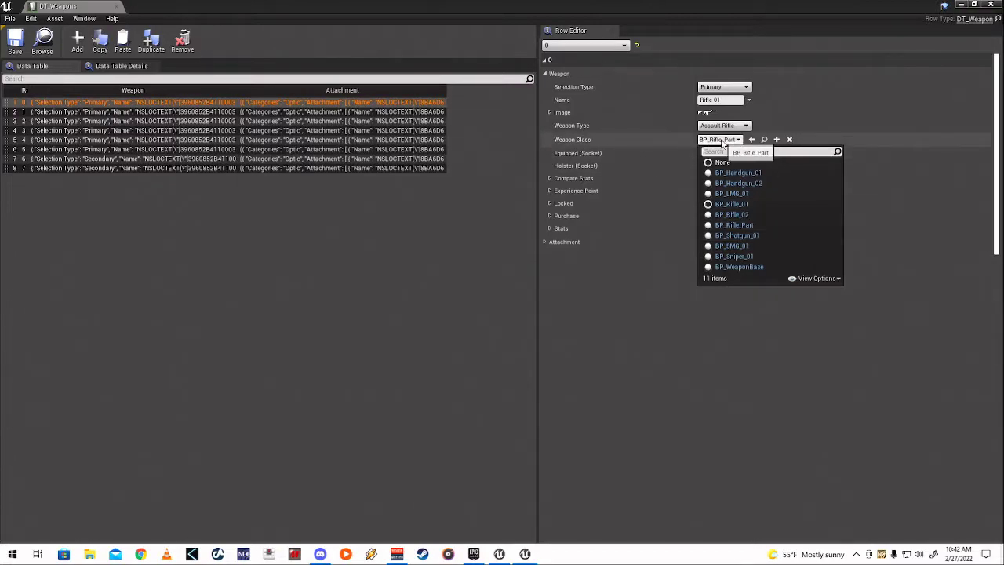
{"action": "left_click", "coordinate": [613, 171]}
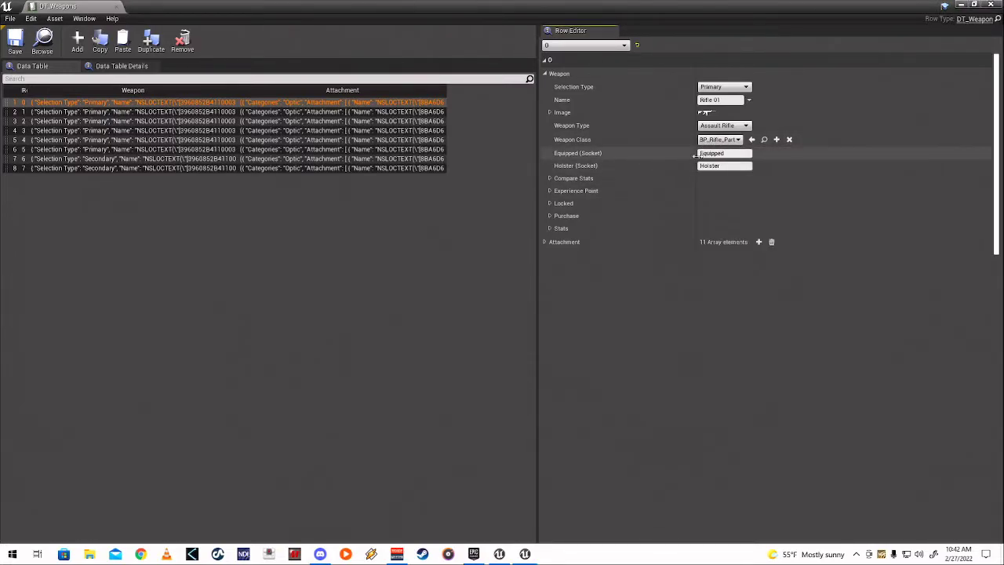
{"action": "left_click", "coordinate": [407, 149]}
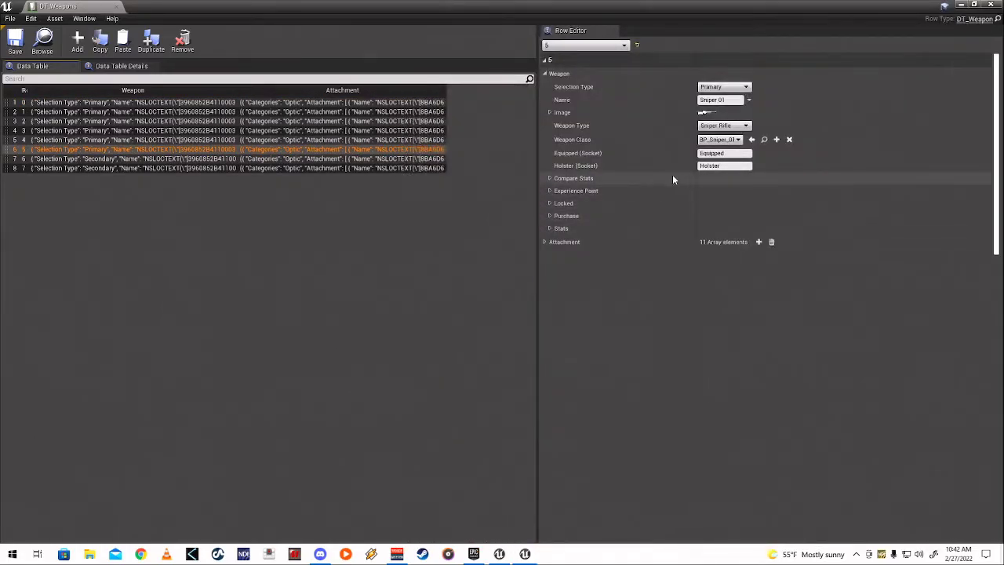
{"action": "left_click", "coordinate": [229, 103]}
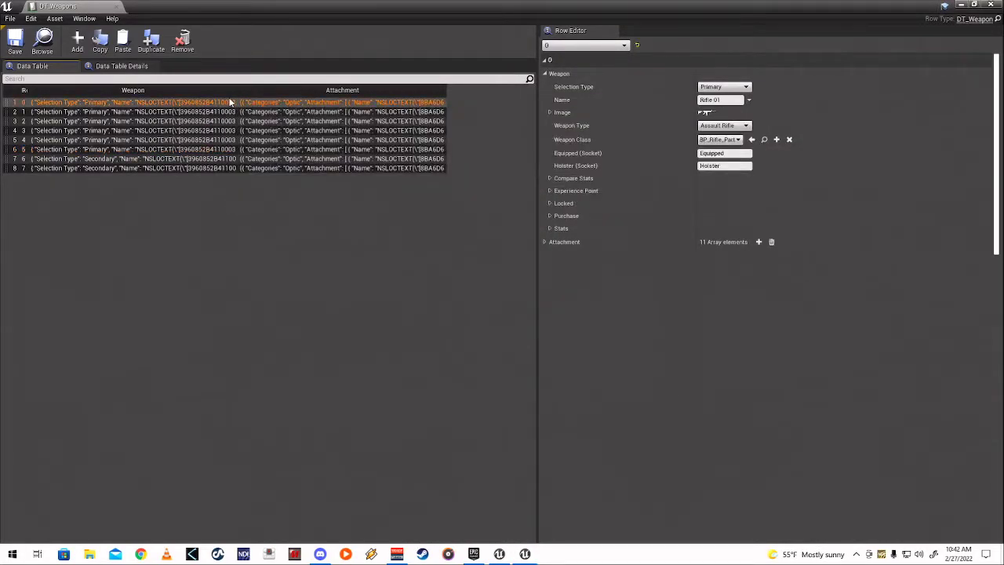
{"action": "left_click", "coordinate": [550, 178]}
{"action": "left_click", "coordinate": [550, 178]}
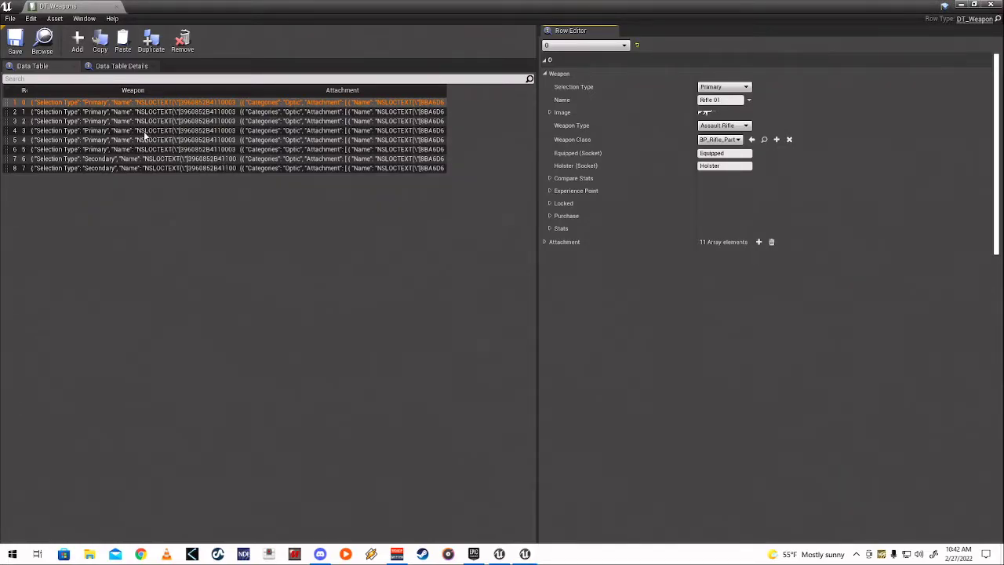
Step: Review the Image settings, Weapon Type categories and Weapon Class choices of Rifle 01, and close the weapons table
{"action": "left_click", "coordinate": [548, 112]}
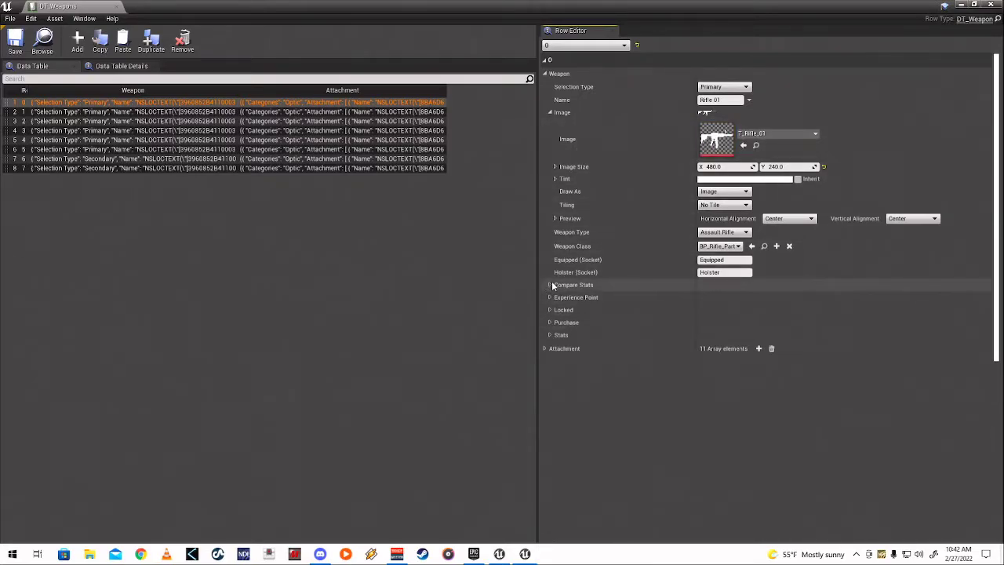
{"action": "left_click", "coordinate": [734, 233]}
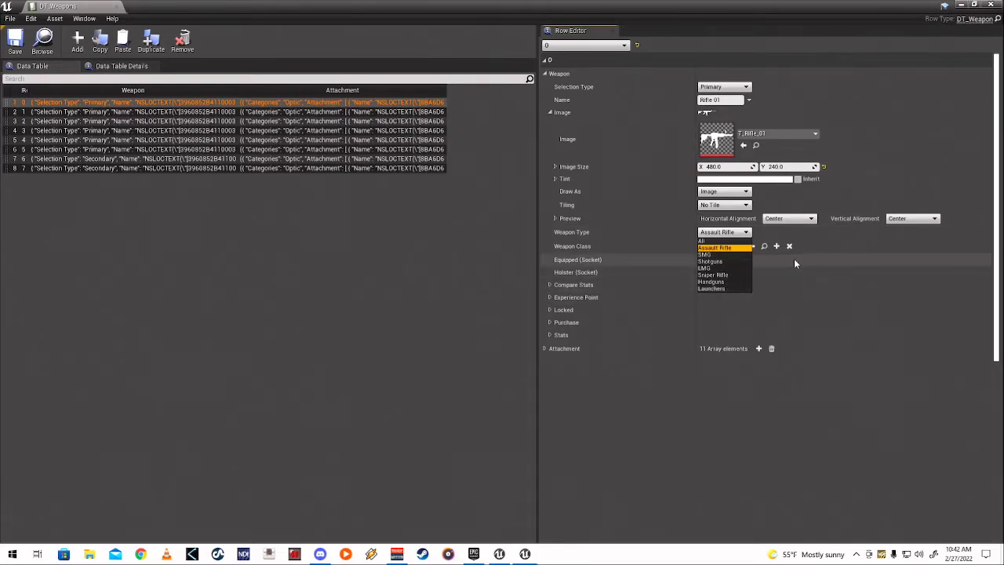
{"action": "left_click", "coordinate": [830, 269]}
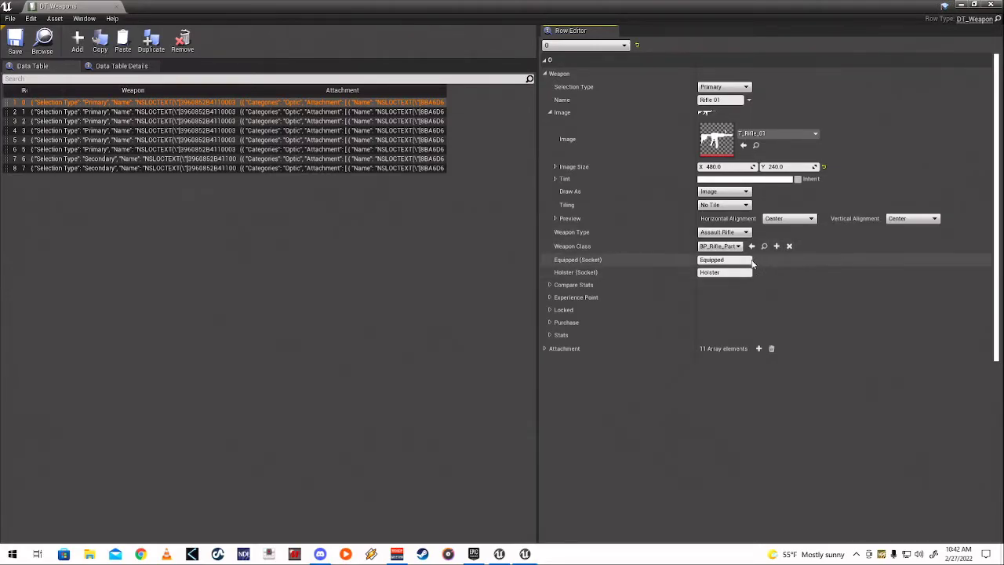
{"action": "left_click", "coordinate": [731, 248]}
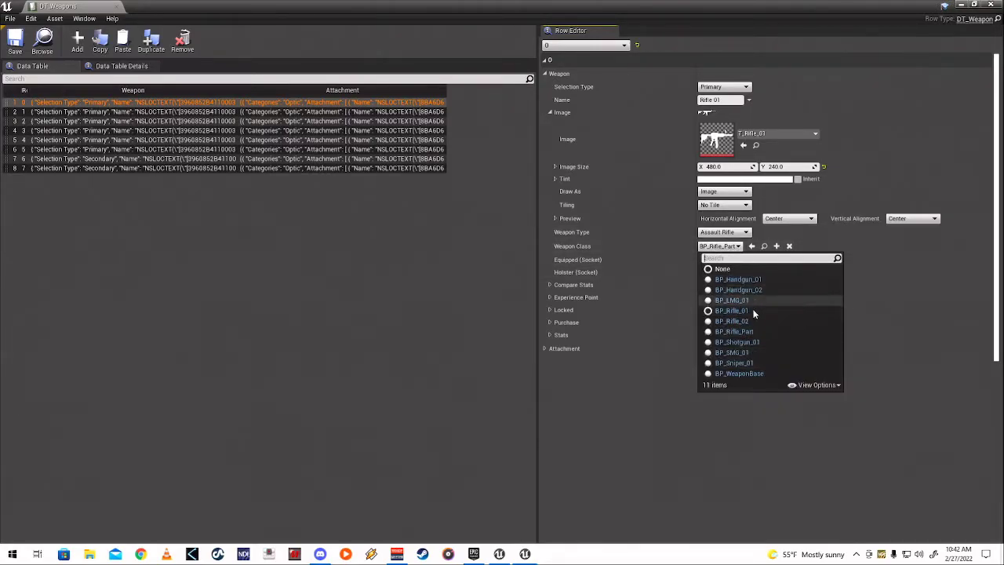
{"action": "left_click", "coordinate": [651, 232]}
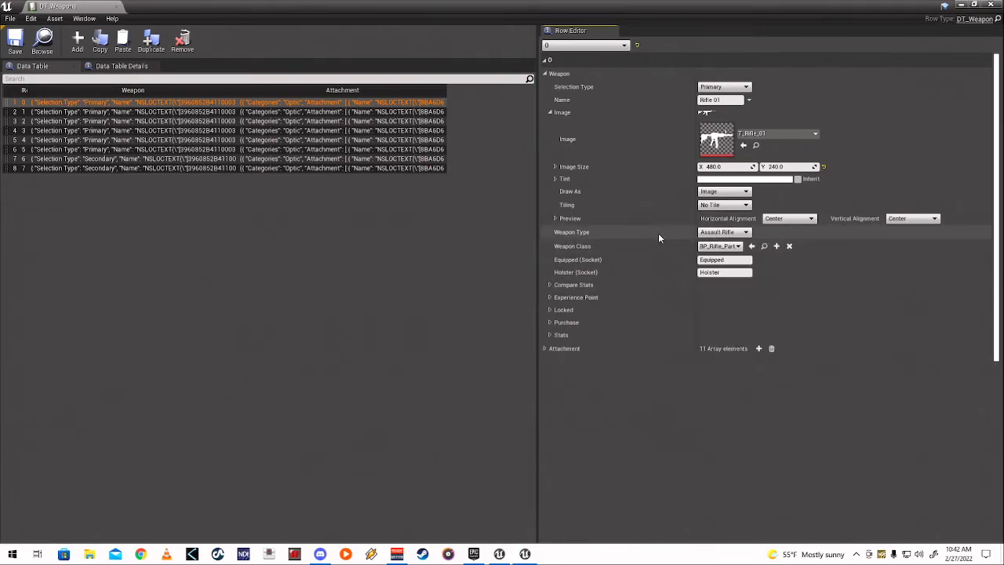
{"action": "left_click", "coordinate": [723, 232]}
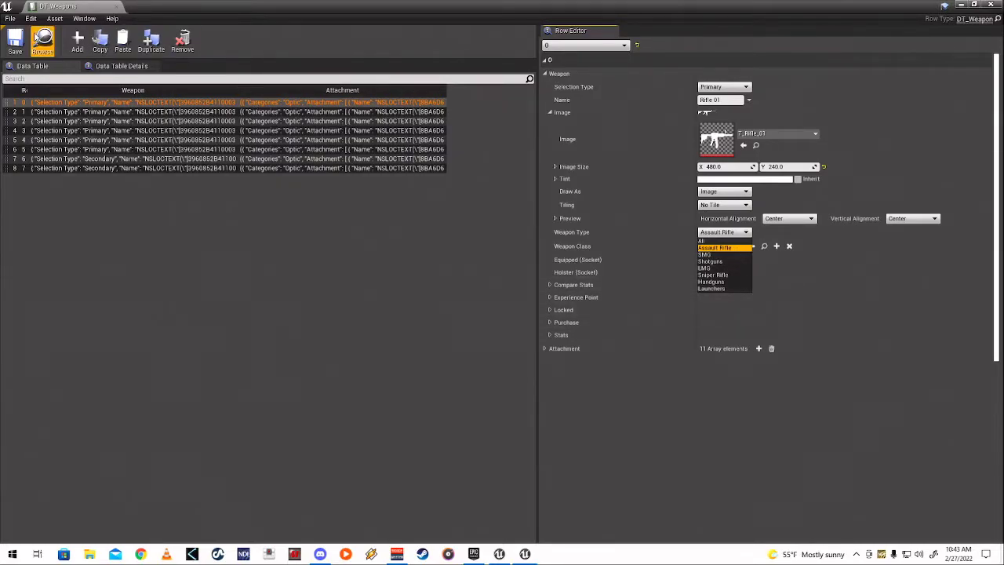
{"action": "left_click", "coordinate": [92, 14]}
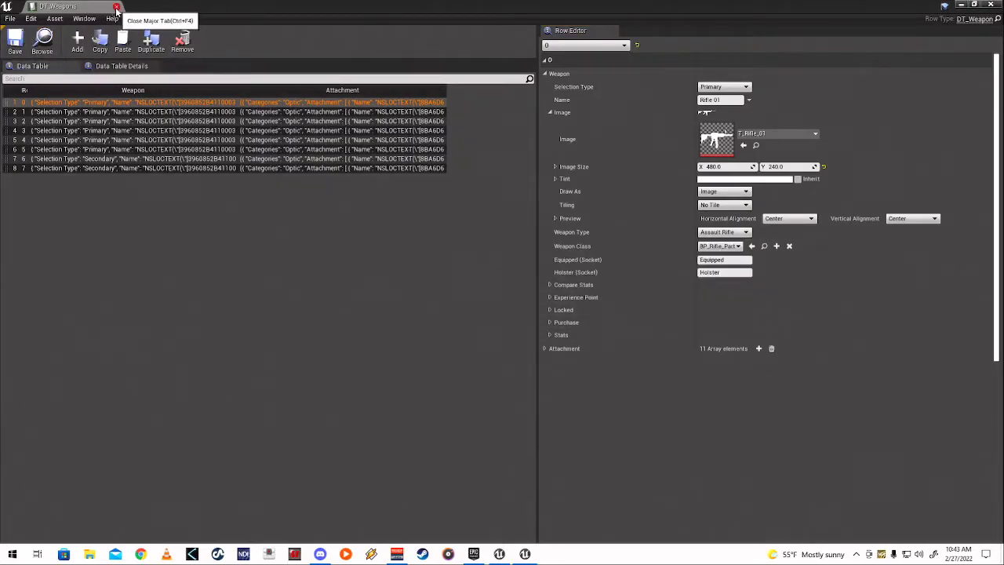
{"action": "left_click", "coordinate": [115, 6]}
Step: Open the WB_MainMenu widget and select the "PLAY AS PLAYER ONE" text block
{"action": "double_click", "coordinate": [360, 363]}
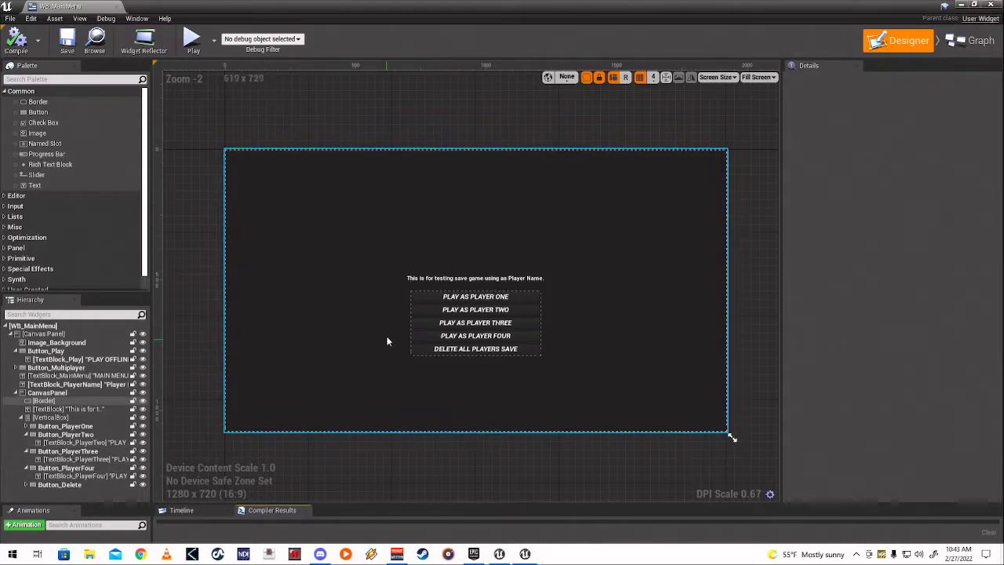
{"action": "scroll", "coordinate": [381, 340], "scroll_direction": "down", "scroll_amount": 2}
{"action": "scroll", "coordinate": [381, 340], "scroll_direction": "up", "scroll_amount": 3}
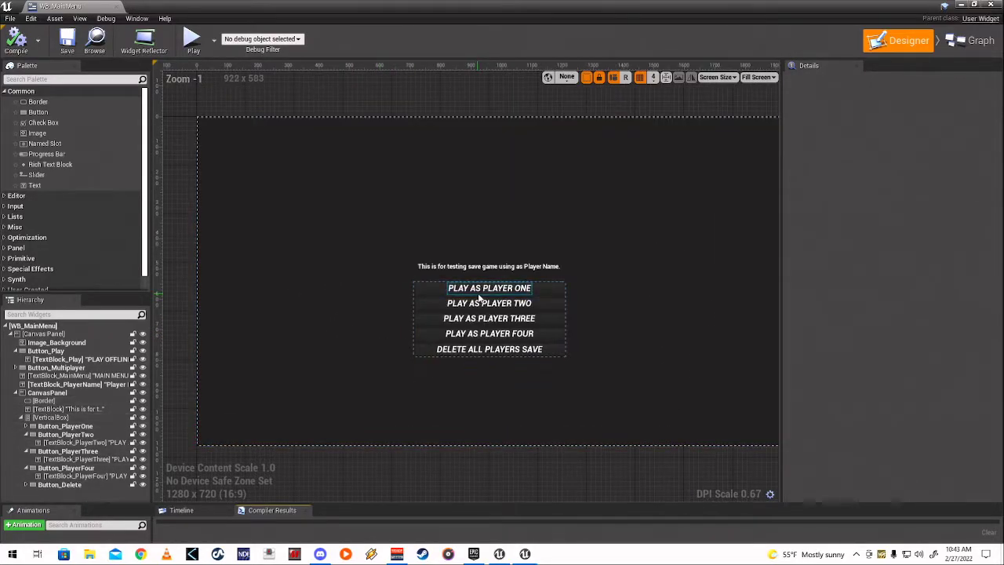
{"action": "left_click", "coordinate": [478, 297]}
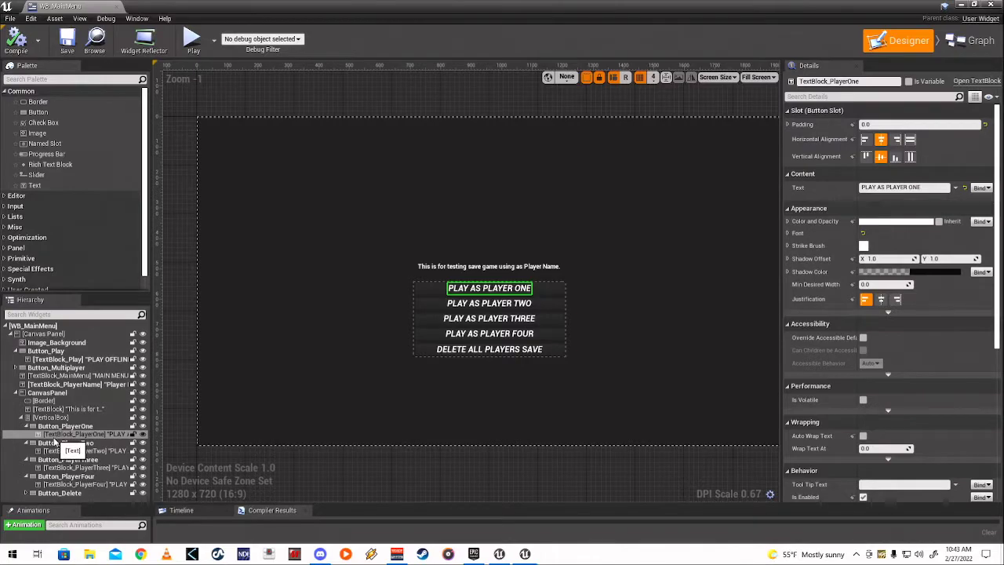
{"action": "left_click", "coordinate": [114, 434]}
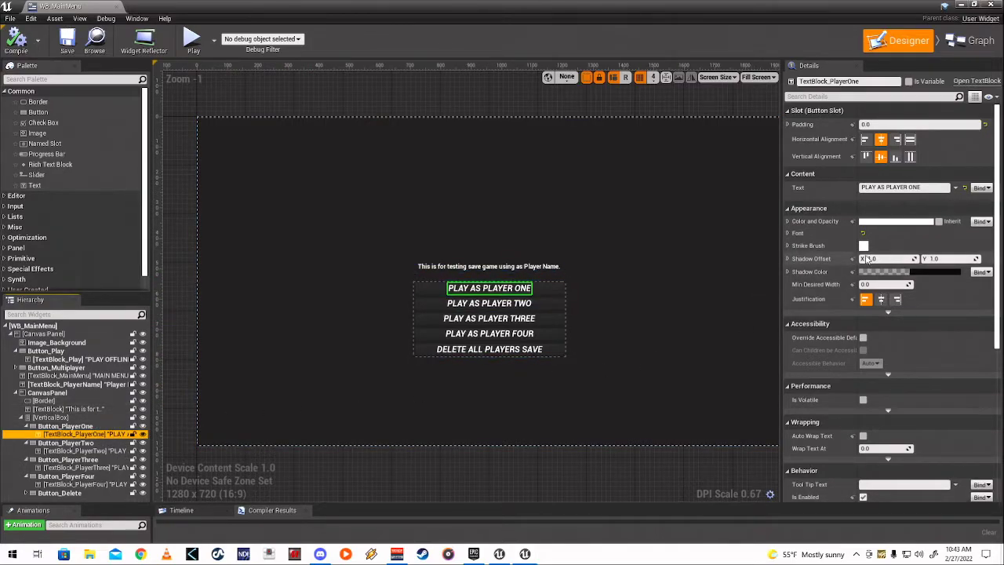
Step: Change the font family of the "PLAY AS PLAYER ONE" text to DroidSansMono and reopen the font choices
{"action": "left_click", "coordinate": [789, 233]}
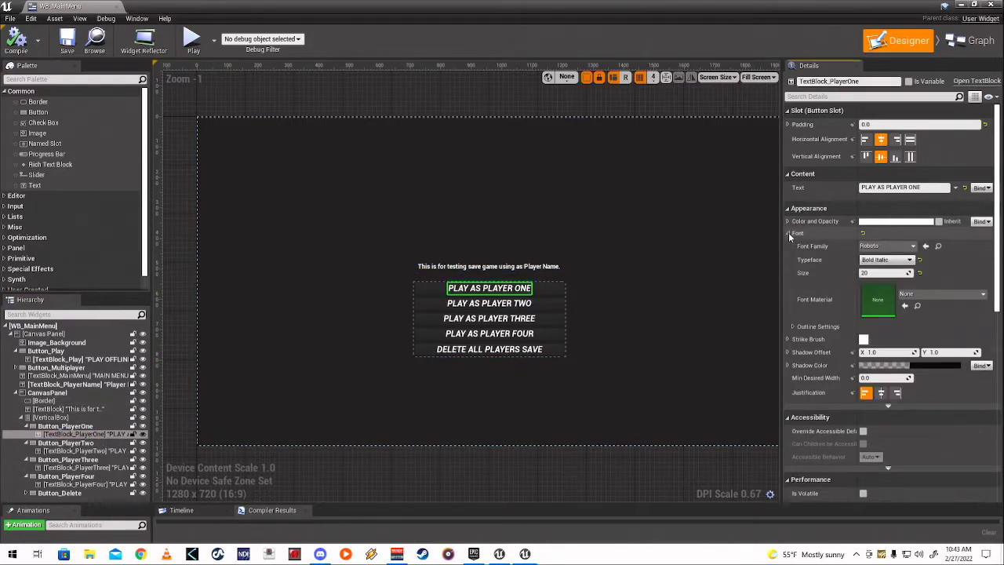
{"action": "left_click", "coordinate": [886, 246]}
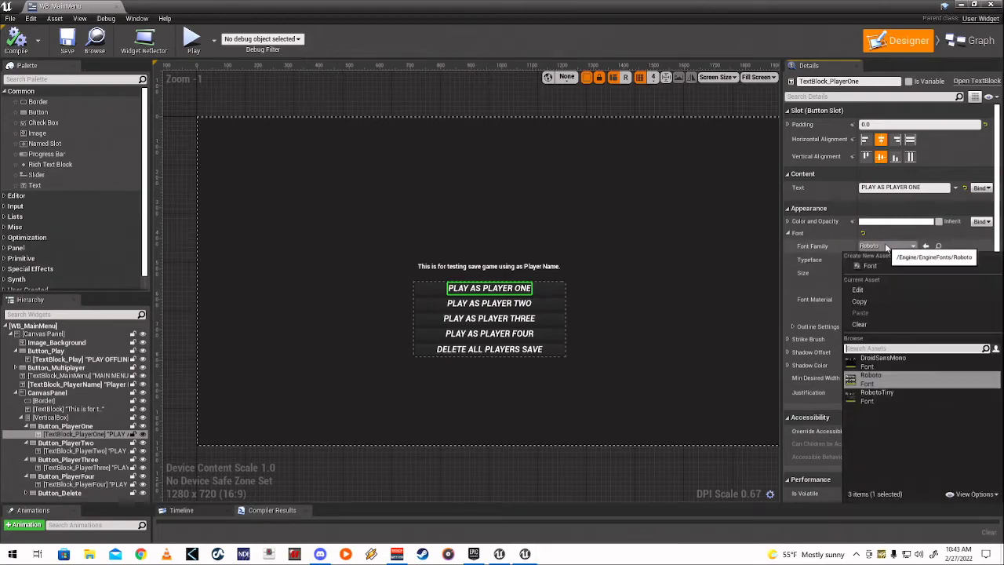
{"action": "left_click", "coordinate": [882, 363]}
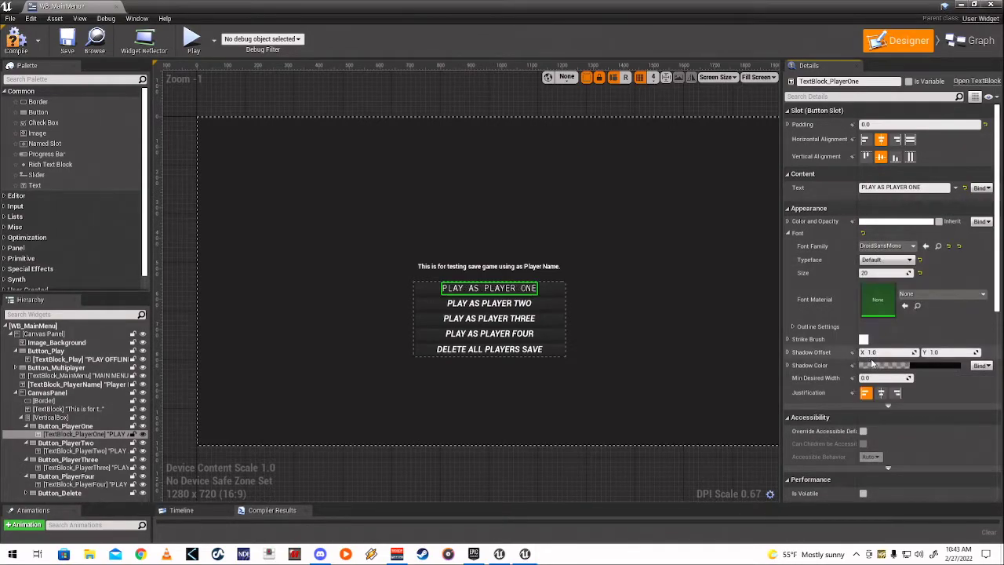
{"action": "left_click", "coordinate": [889, 246]}
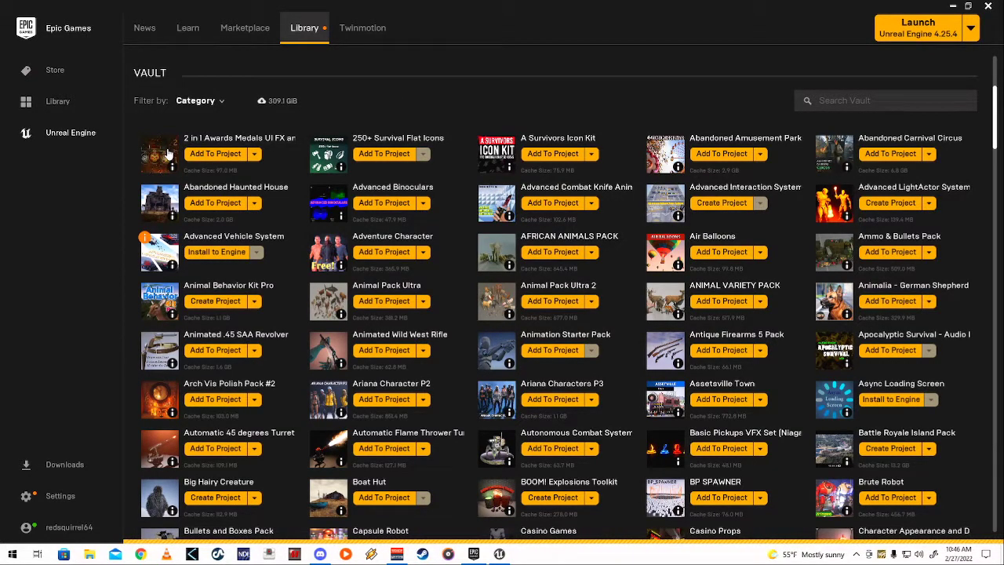
Step: In the Epic Games Launcher vault, open the 2 in 1 Awards Medals UI FX and 2D Icons asset and read its description
{"action": "left_click", "coordinate": [167, 153]}
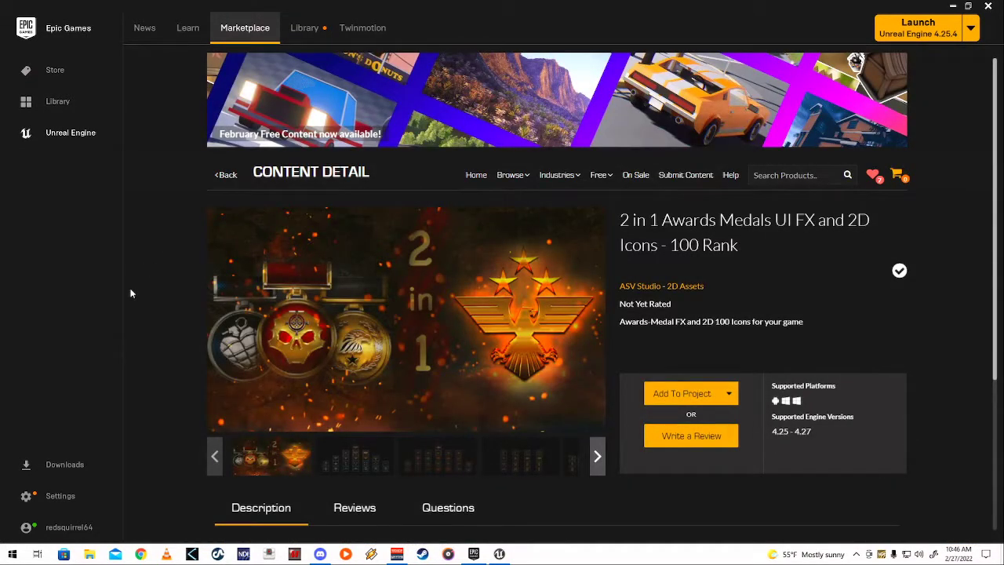
{"action": "scroll", "coordinate": [212, 319], "scroll_direction": "down", "scroll_amount": 3}
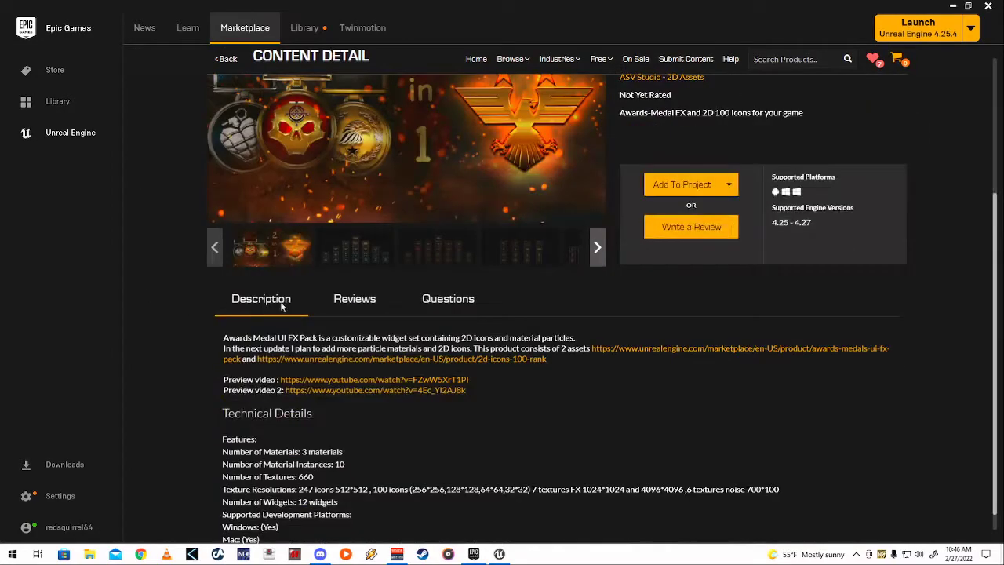
{"action": "scroll", "coordinate": [637, 287], "scroll_direction": "up", "scroll_amount": 3}
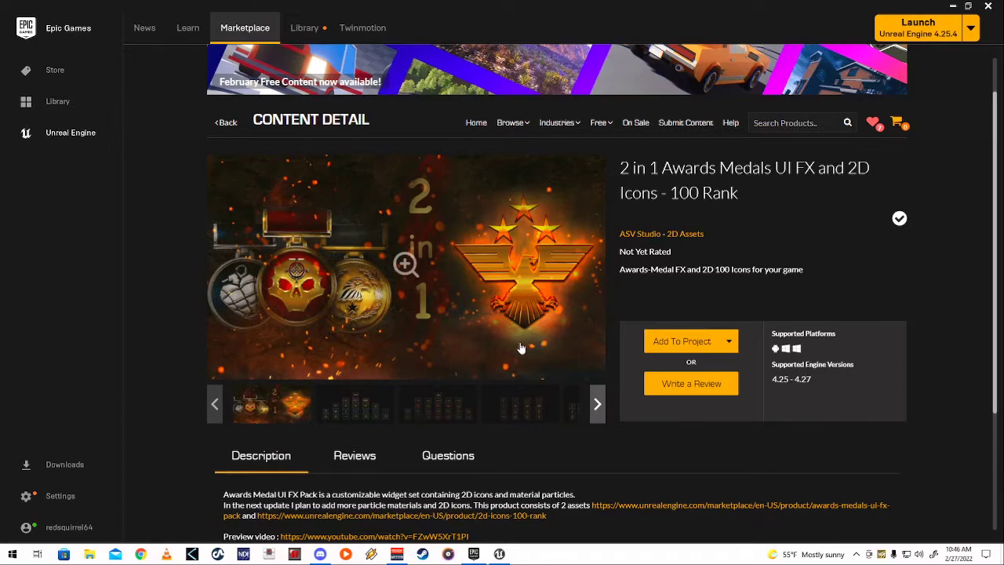
Step: Browse the awards medals asset's preview images to examine its different sets of rank icons
{"action": "left_click", "coordinate": [362, 404]}
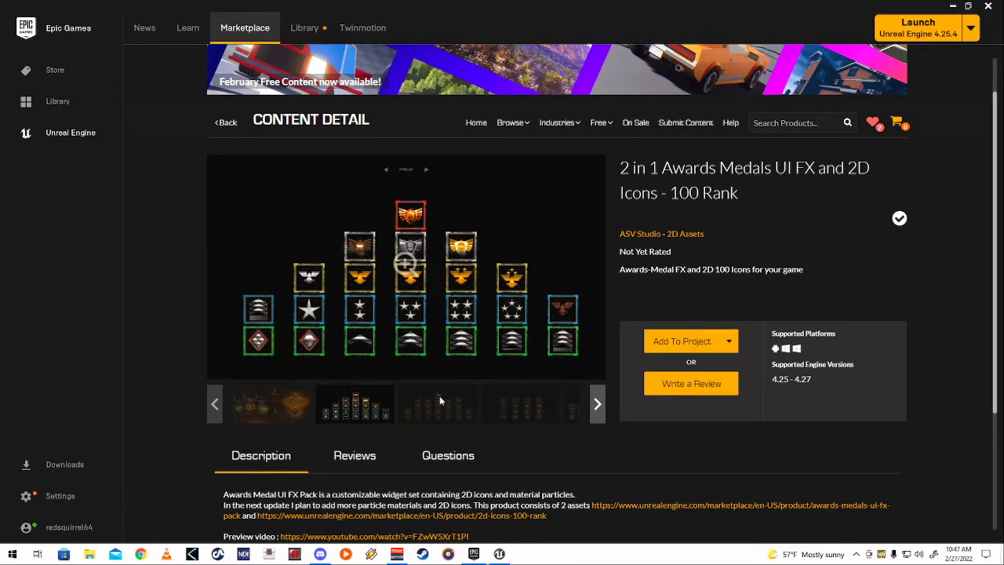
{"action": "left_click", "coordinate": [416, 402]}
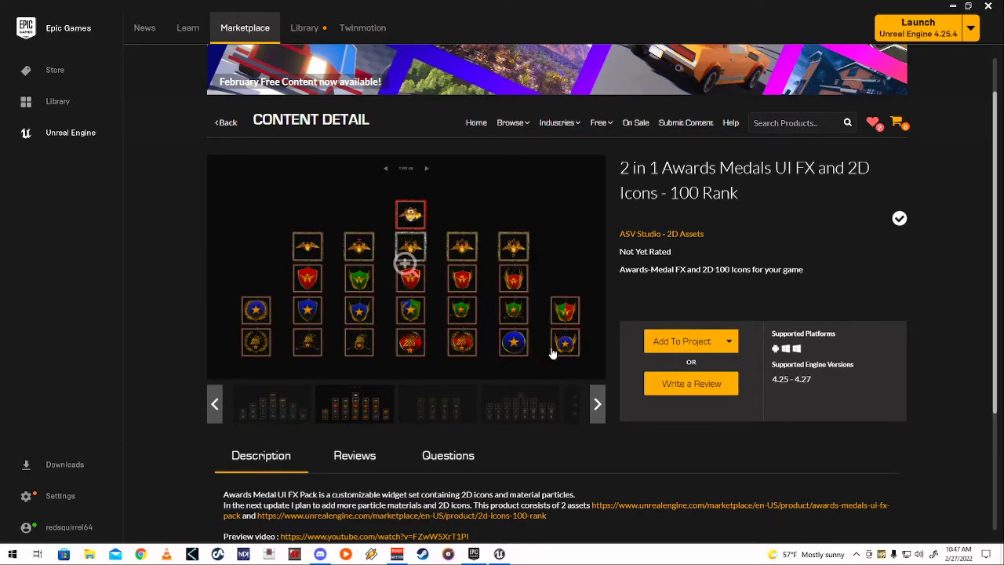
{"action": "left_click", "coordinate": [450, 410]}
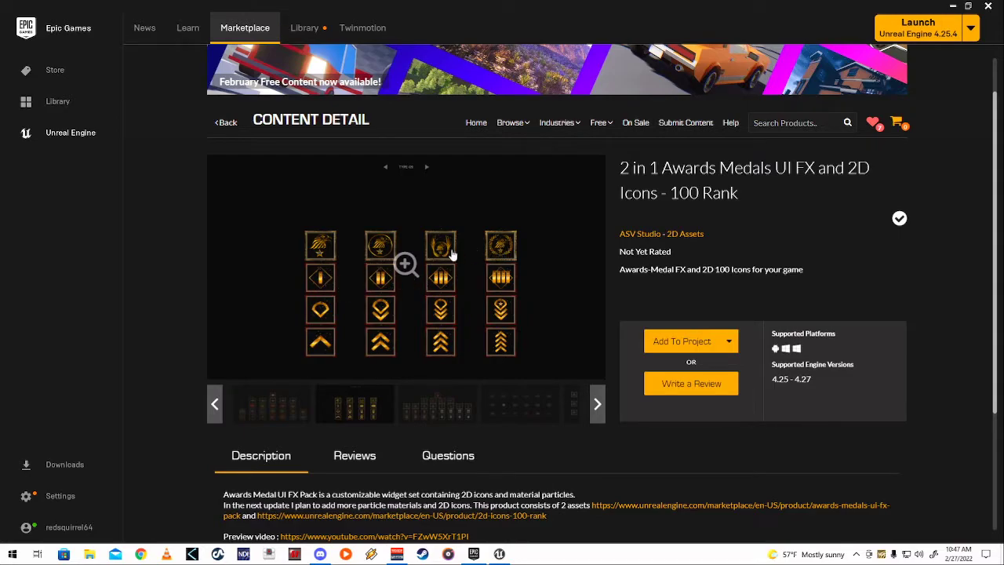
{"action": "left_click", "coordinate": [450, 412]}
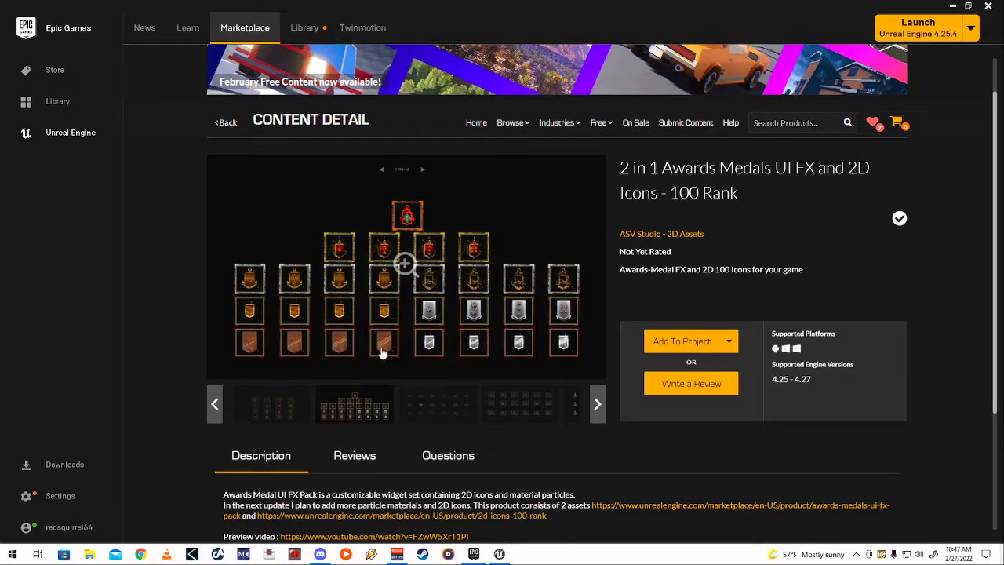
Step: View the third visible preview image of the 2 in 1 Awards Medals asset
{"action": "left_click", "coordinate": [433, 407]}
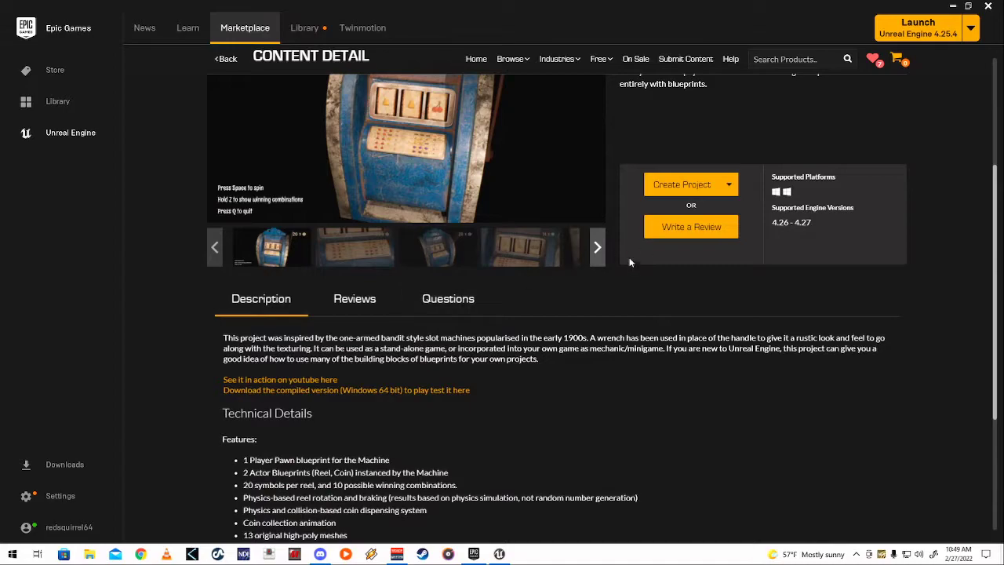
Step: Examine the Vintage Slot Poker Machine Blueprint's preview images, enlarging the angled view of the machine and advancing to the following image
{"action": "scroll", "coordinate": [623, 302], "scroll_direction": "up", "scroll_amount": 2}
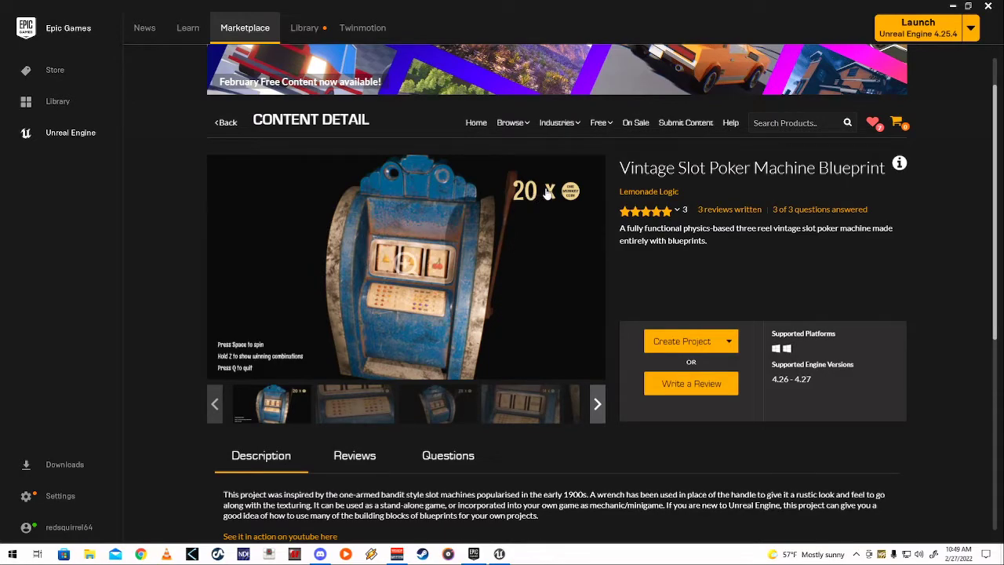
{"action": "left_click", "coordinate": [359, 406]}
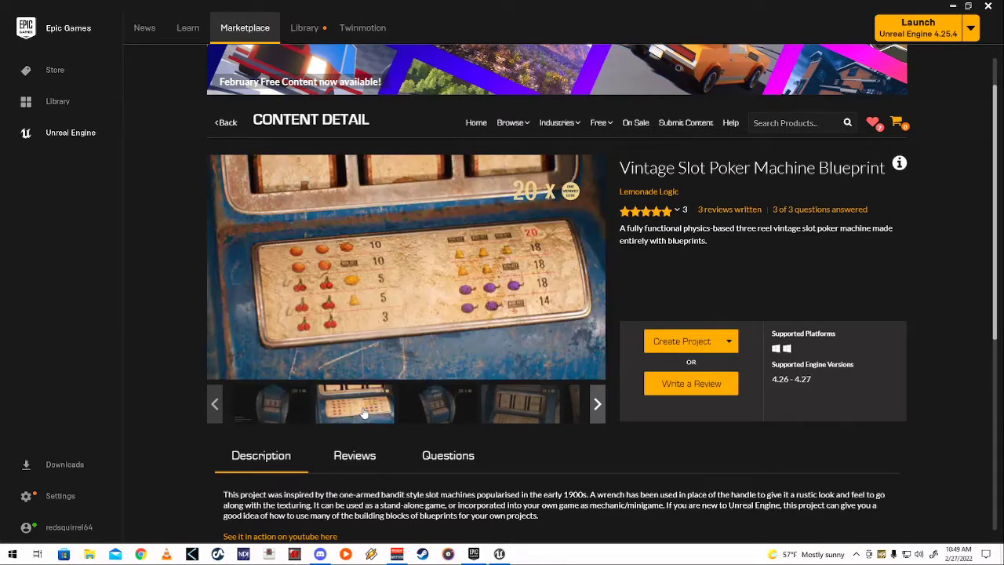
{"action": "left_click", "coordinate": [434, 406]}
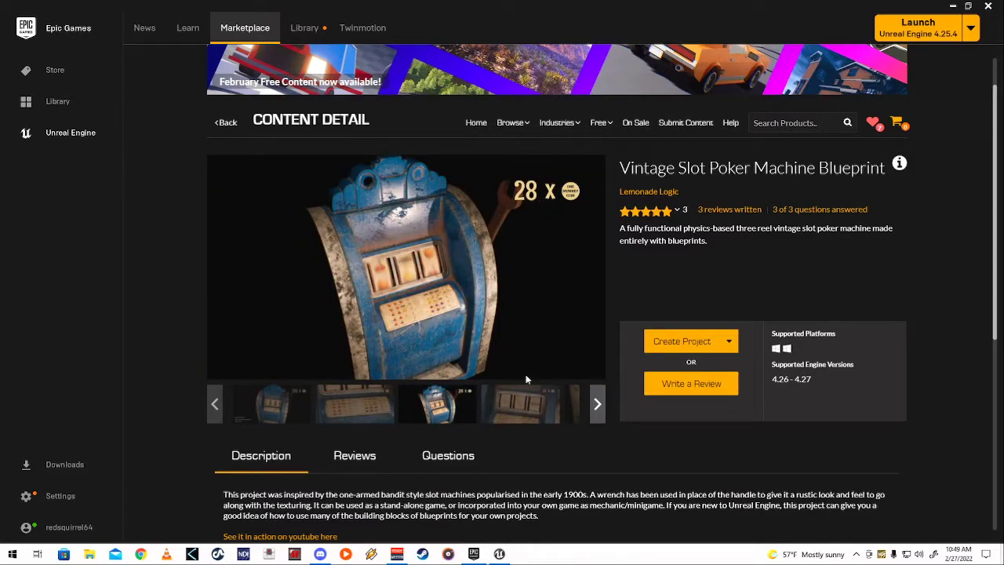
{"action": "left_click", "coordinate": [455, 288]}
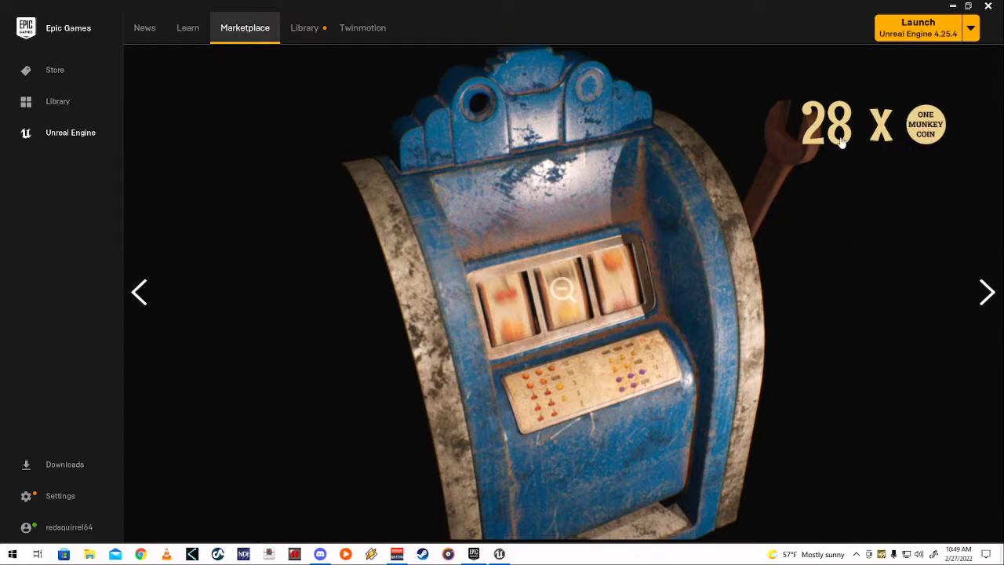
{"action": "left_click", "coordinate": [986, 292]}
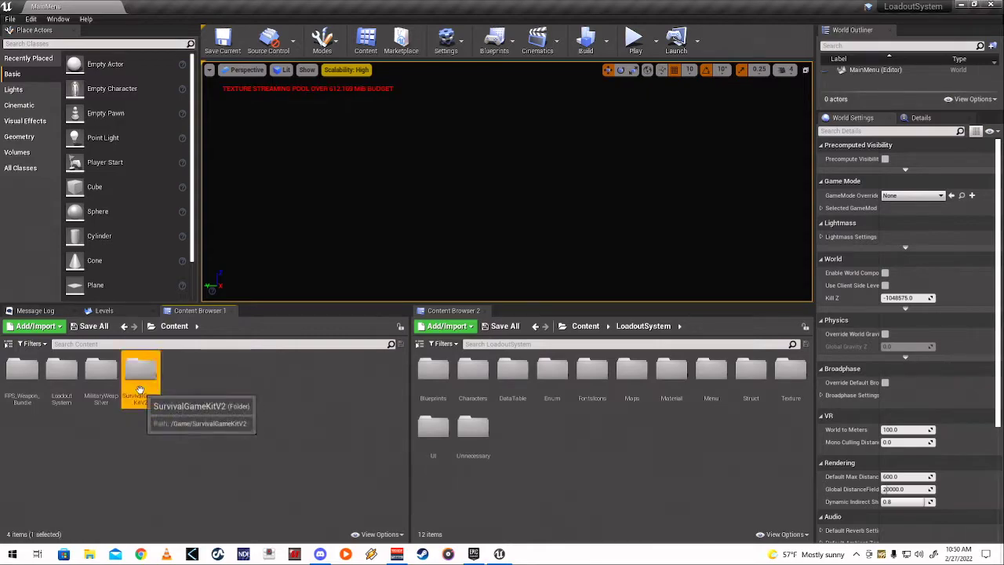
Step: In the Unreal Editor's LoadoutSystem project, look inside SurvivalGameKitV2's Maps folder and return to the Content root
{"action": "double_click", "coordinate": [140, 370]}
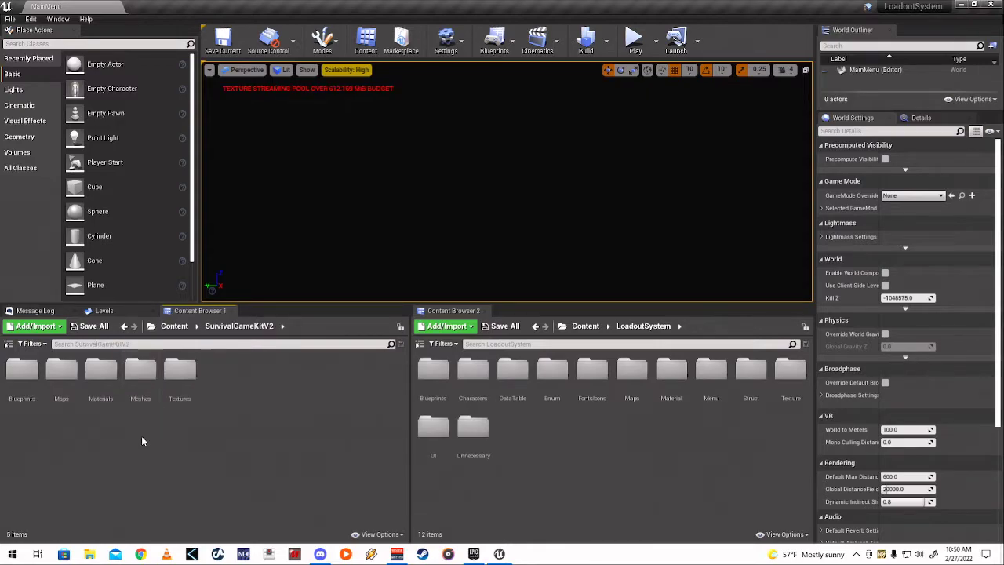
{"action": "double_click", "coordinate": [54, 404]}
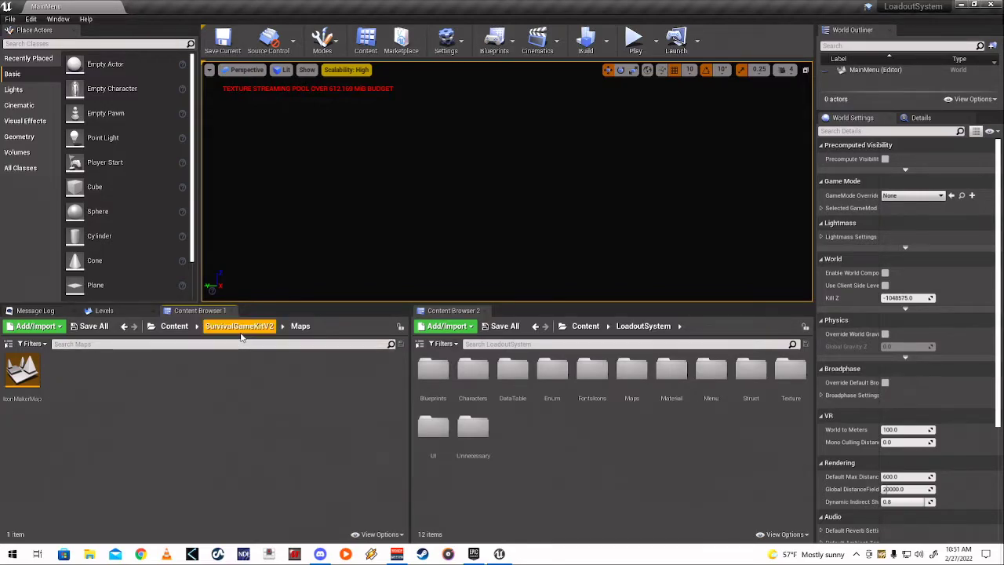
{"action": "left_click", "coordinate": [174, 325]}
Step: Switch to the Epic Games Launcher and read the FPS Weapon Bundle's description and technical details
{"action": "key", "text": "alt+Tab"}
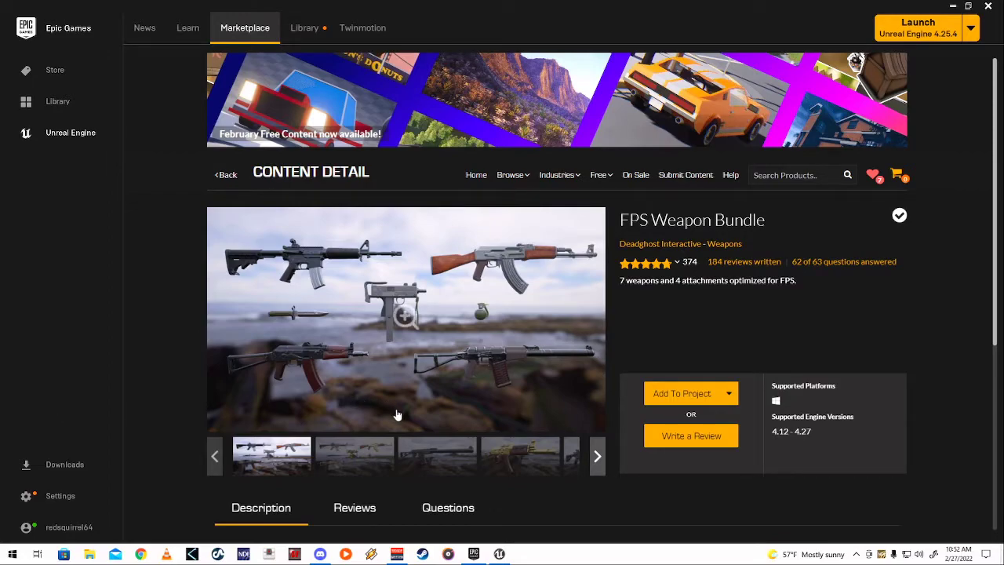
{"action": "scroll", "coordinate": [394, 410], "scroll_direction": "down", "scroll_amount": 4}
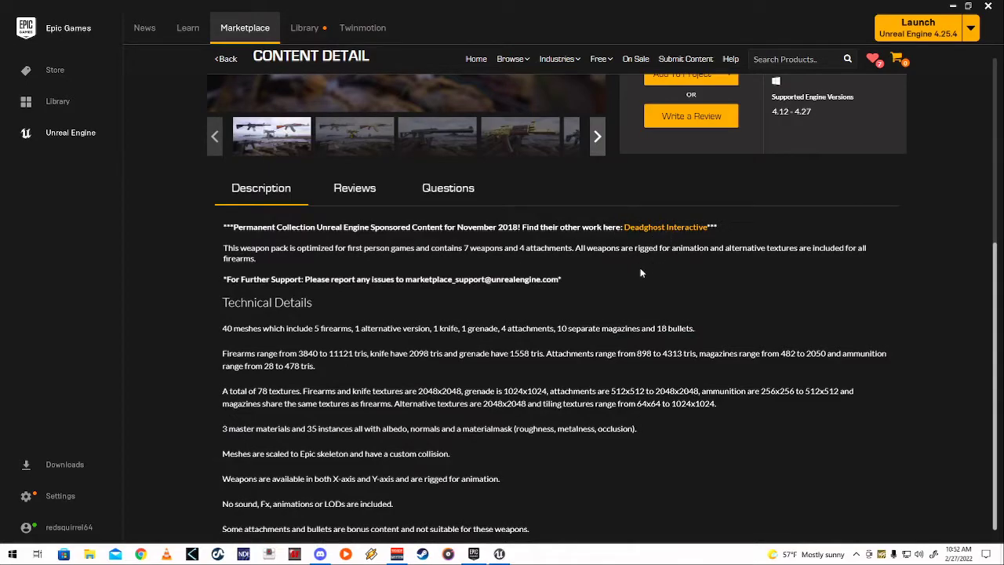
{"action": "scroll", "coordinate": [591, 325], "scroll_direction": "up", "scroll_amount": 4}
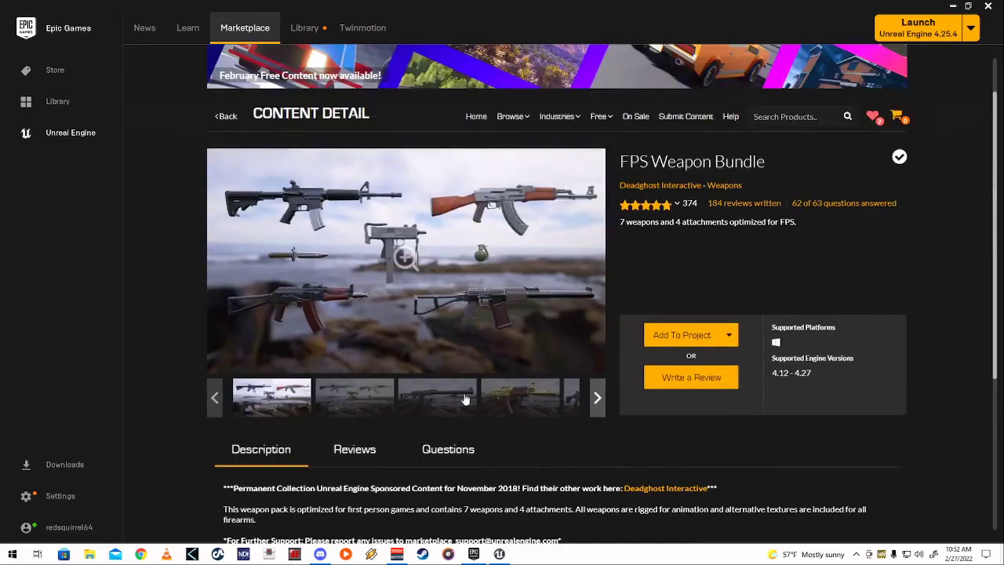
Step: Browse the FPS Weapon Bundle's enlarged preview images to examine its weapons, attachments and alternative skins
{"action": "left_click", "coordinate": [353, 404]}
{"action": "left_click", "coordinate": [401, 255]}
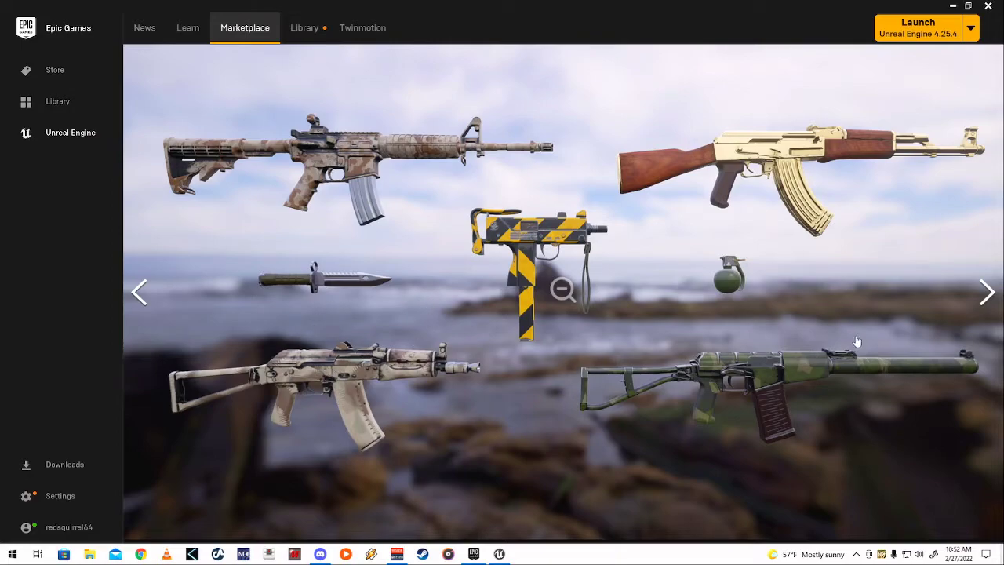
{"action": "left_click", "coordinate": [986, 292]}
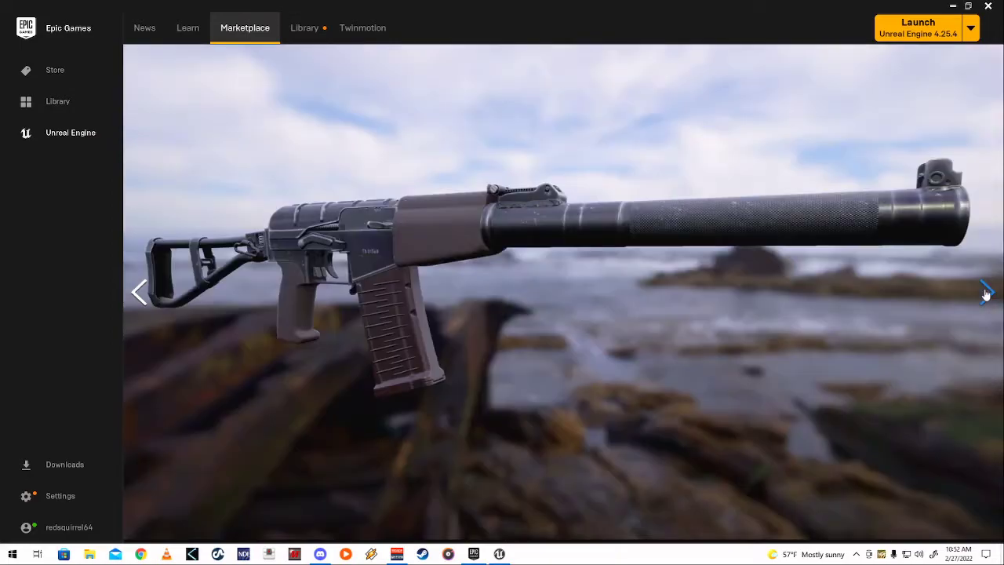
{"action": "left_click", "coordinate": [986, 294]}
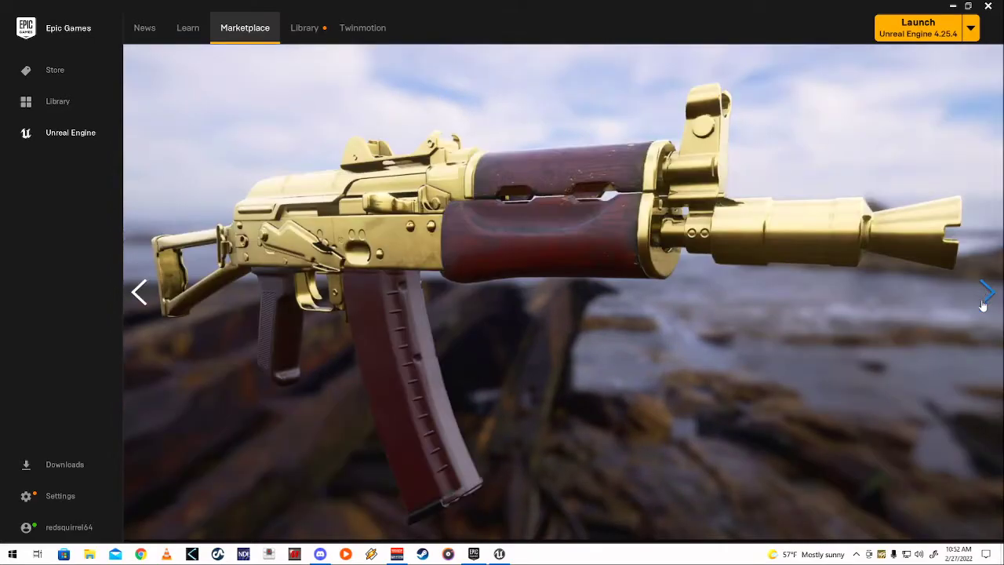
{"action": "left_click", "coordinate": [987, 295]}
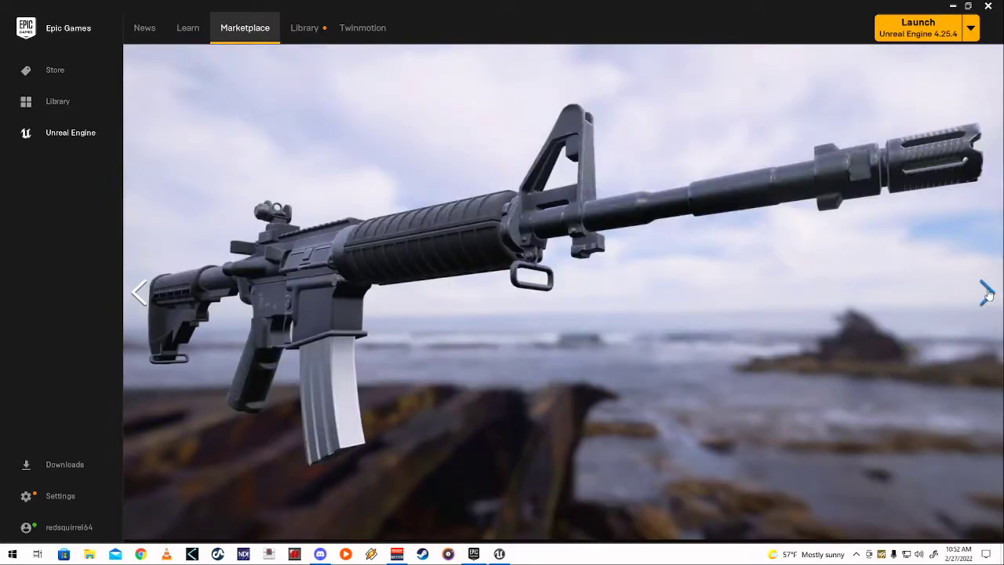
{"action": "left_click", "coordinate": [988, 294]}
{"action": "left_click", "coordinate": [986, 294]}
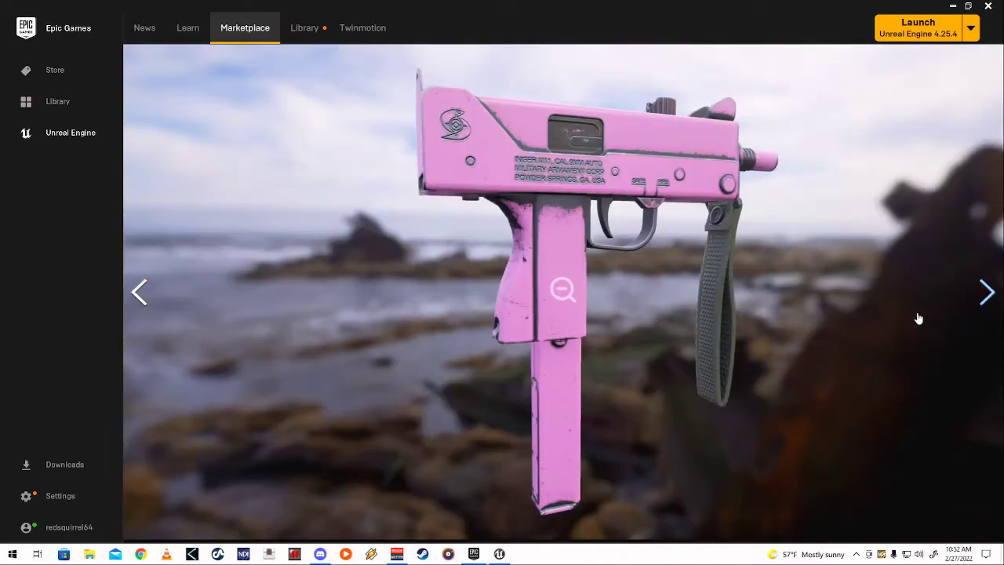
{"action": "left_click", "coordinate": [986, 294]}
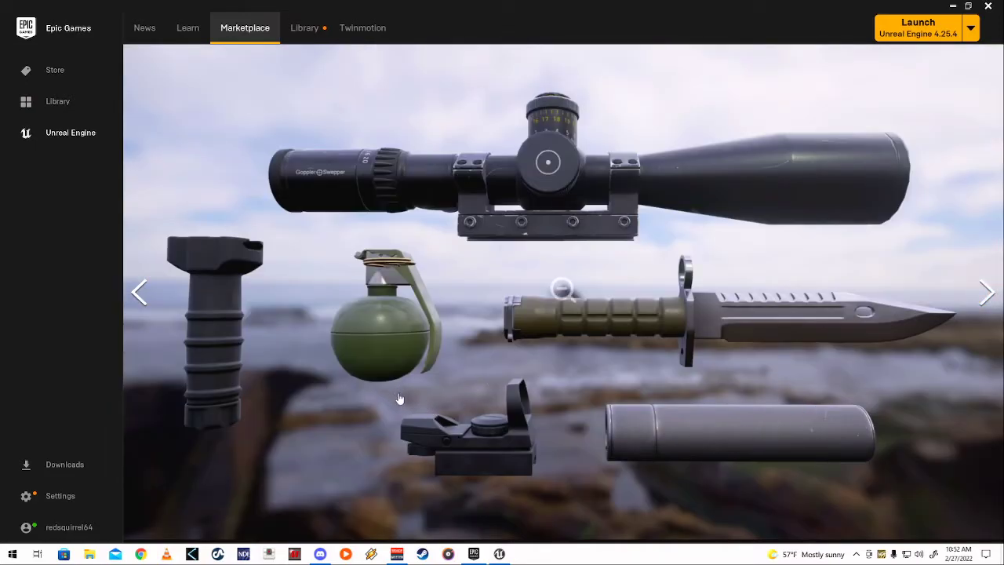
{"action": "left_click", "coordinate": [984, 293]}
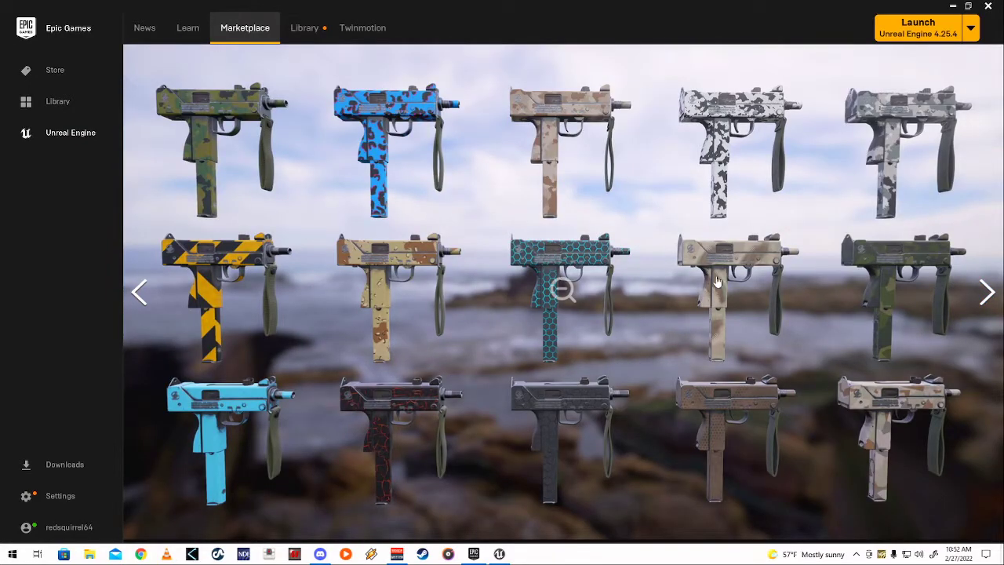
{"action": "left_click", "coordinate": [986, 298]}
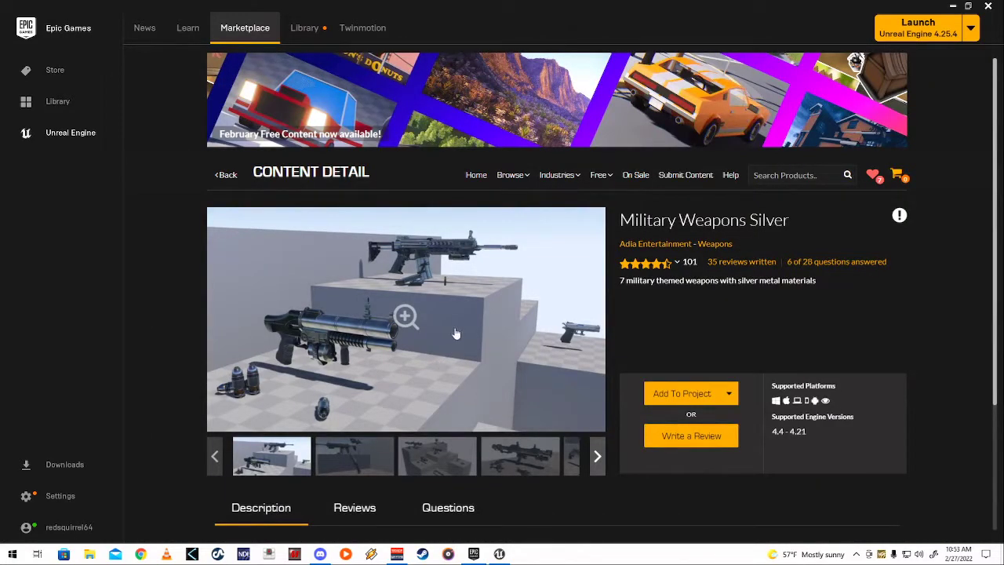
Step: Examine the Military Weapons Silver asset's enlarged preview image and read its description and list of included weapons
{"action": "left_click", "coordinate": [455, 333]}
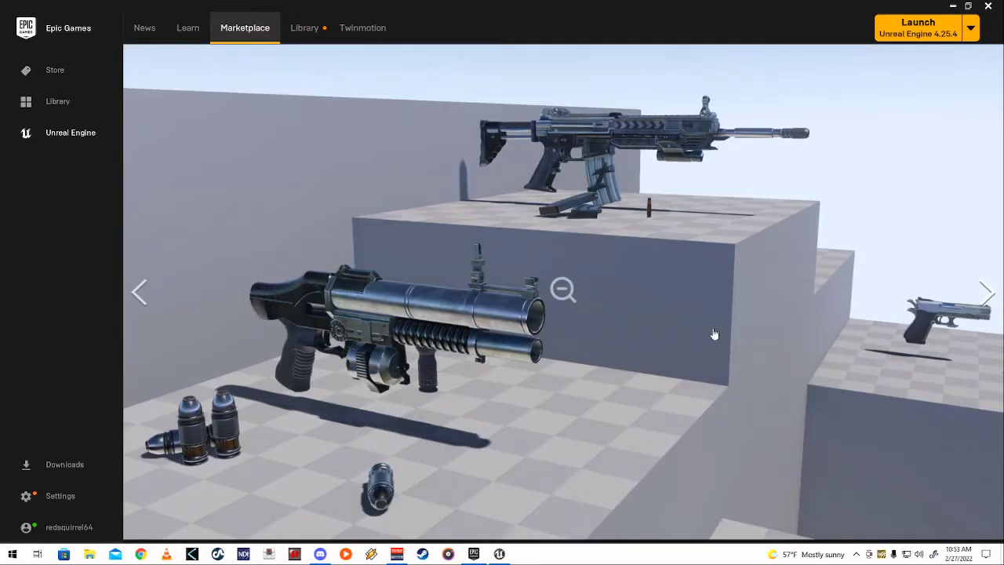
{"action": "left_click", "coordinate": [626, 365]}
{"action": "scroll", "coordinate": [532, 473], "scroll_direction": "down", "scroll_amount": 2}
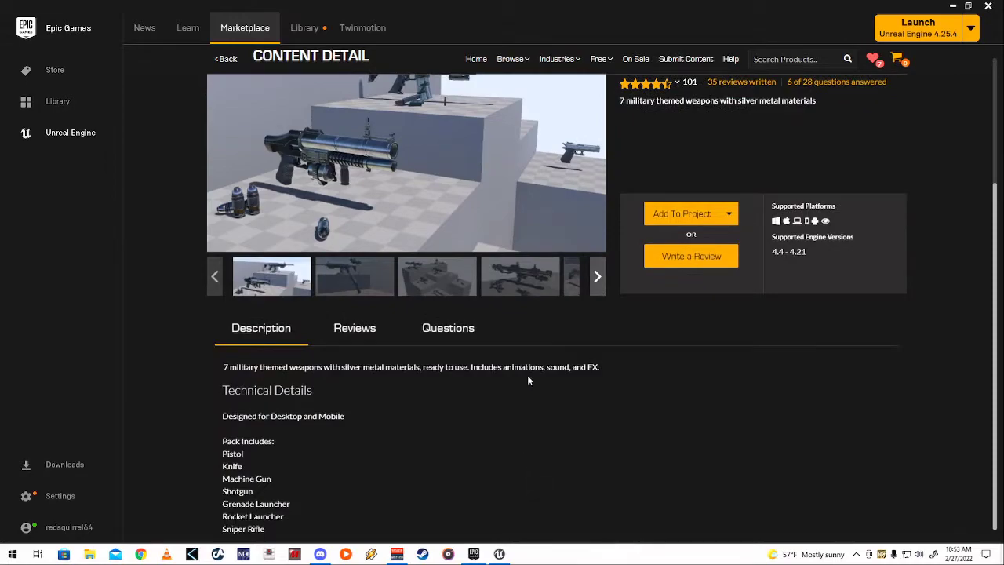
{"action": "scroll", "coordinate": [548, 384], "scroll_direction": "up", "scroll_amount": 2}
{"action": "left_click", "coordinate": [532, 319]}
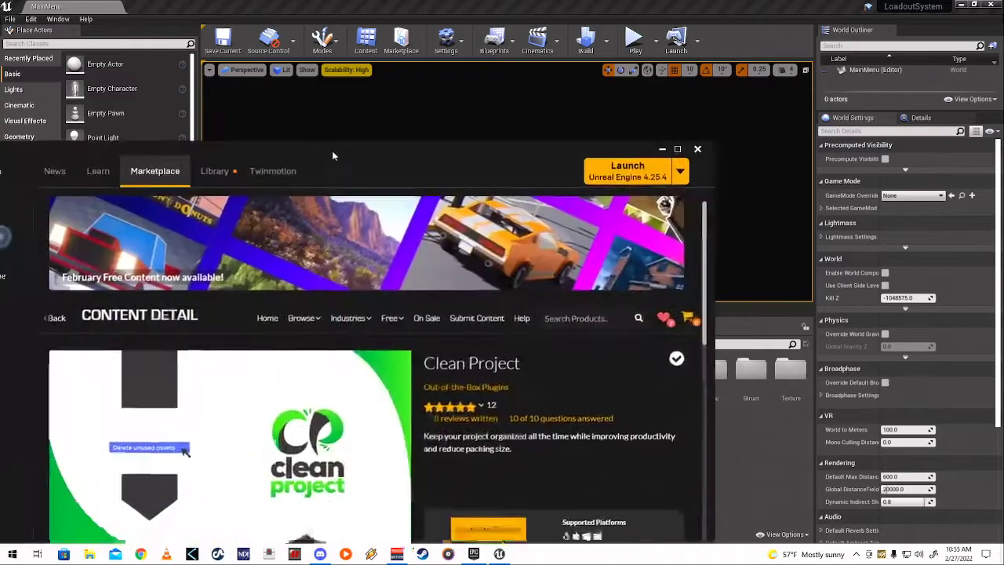
Step: Maximize the launcher on the Clean Project plugin, examine its preview images, and move the window aside to uncover the editor
{"action": "left_click_drag", "start_coordinate": [331, 151], "coordinate": [497, 68]}
{"action": "double_click", "coordinate": [499, 68]}
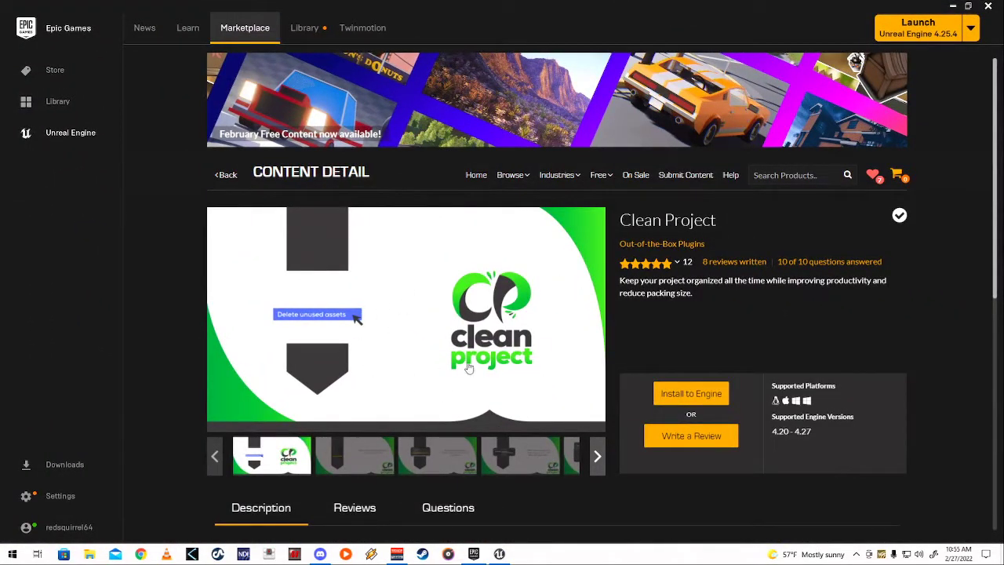
{"action": "mouse_move", "coordinate": [679, 262]}
{"action": "left_click", "coordinate": [348, 457]}
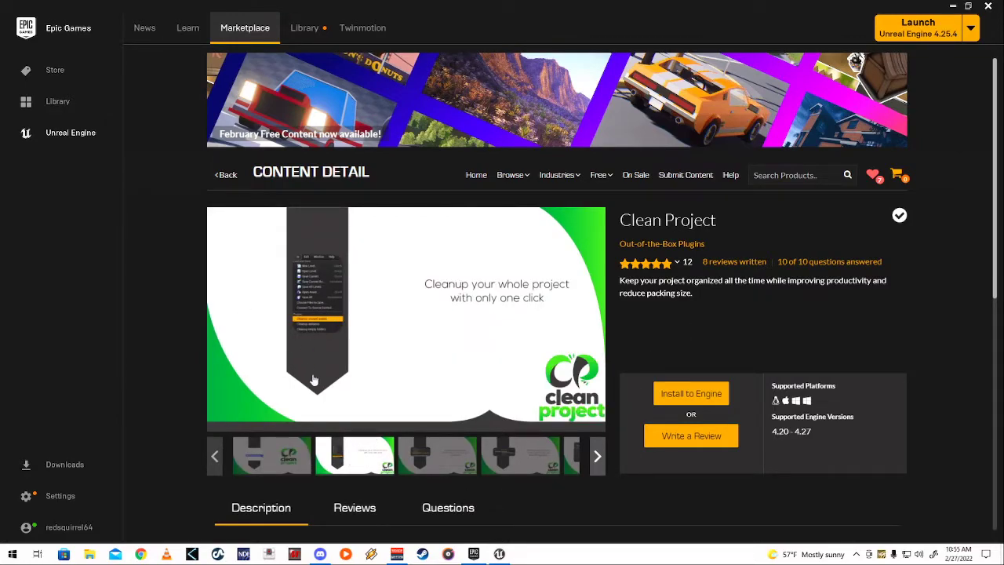
{"action": "left_click", "coordinate": [406, 458]}
{"action": "left_click", "coordinate": [501, 468]}
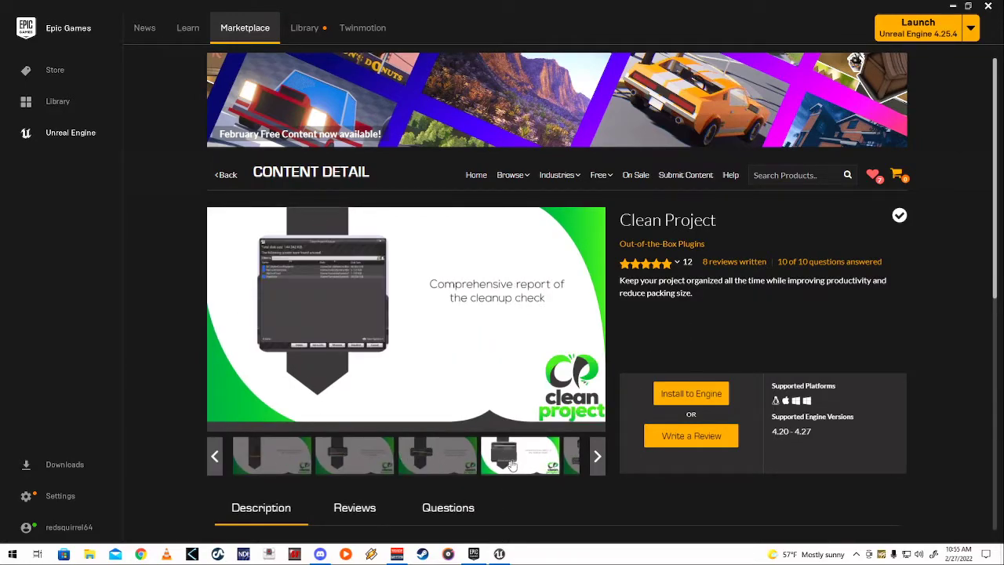
{"action": "left_click", "coordinate": [568, 462]}
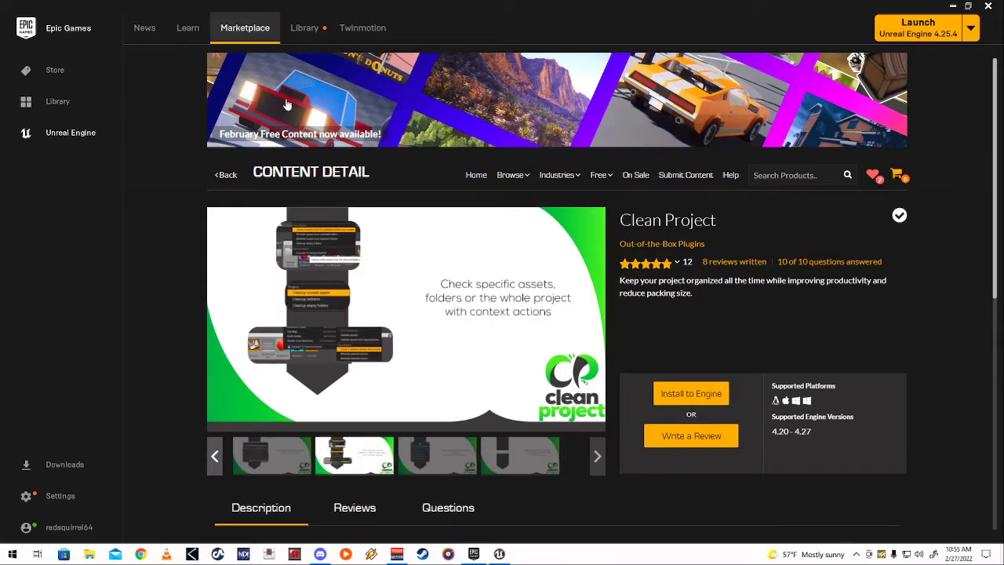
{"action": "left_click_drag", "start_coordinate": [468, 14], "coordinate": [0, 202]}
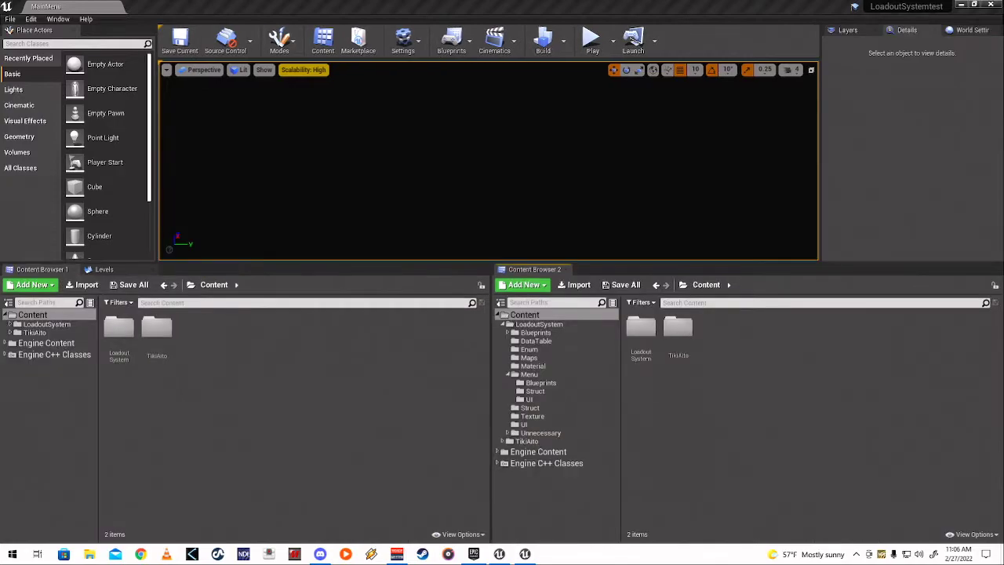
Step: Bring back and maximize the Epic Games Launcher, and browse the Tahitian Mannequin - Hero Tiki Version's enlarged previews to examine its skins
{"action": "key", "text": "alt+Tab"}
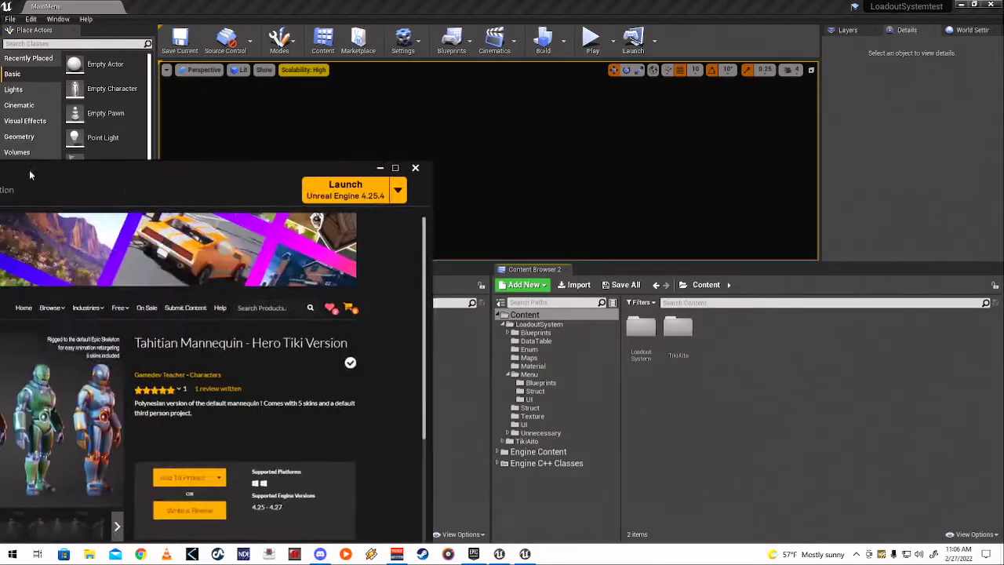
{"action": "left_click_drag", "start_coordinate": [4, 168], "coordinate": [487, 86]}
{"action": "double_click", "coordinate": [487, 85]}
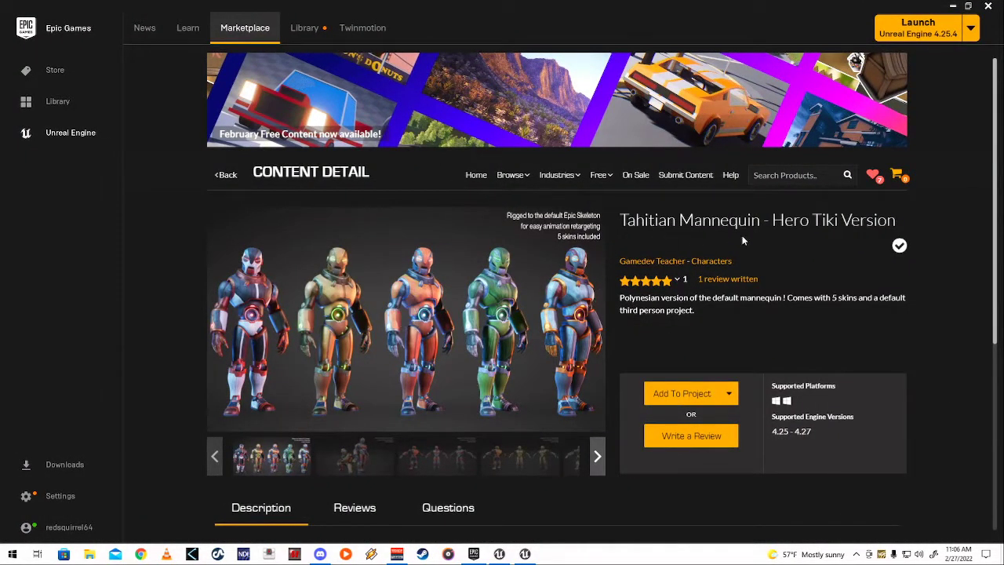
{"action": "scroll", "coordinate": [816, 278], "scroll_direction": "down", "scroll_amount": 1}
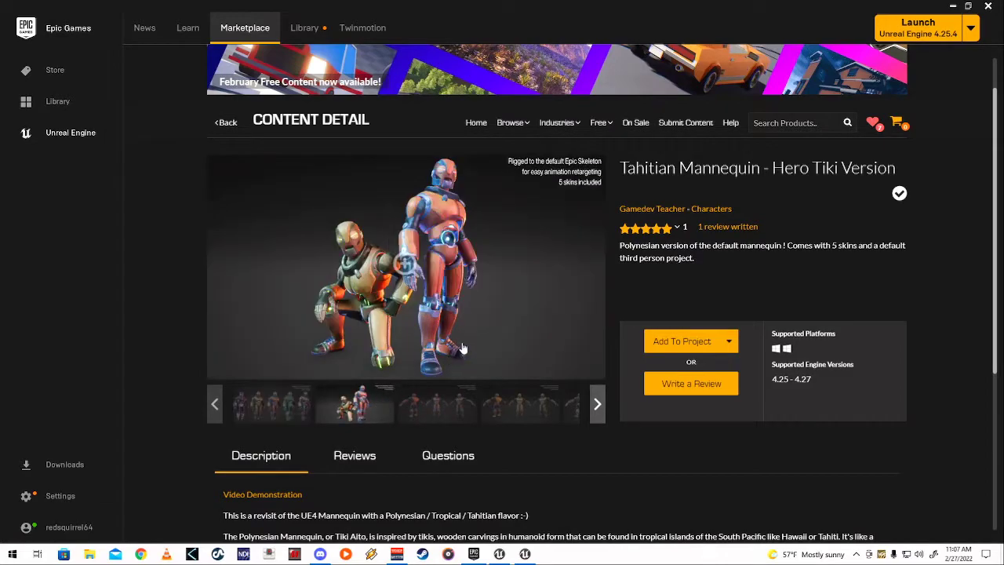
{"action": "left_click", "coordinate": [592, 349]}
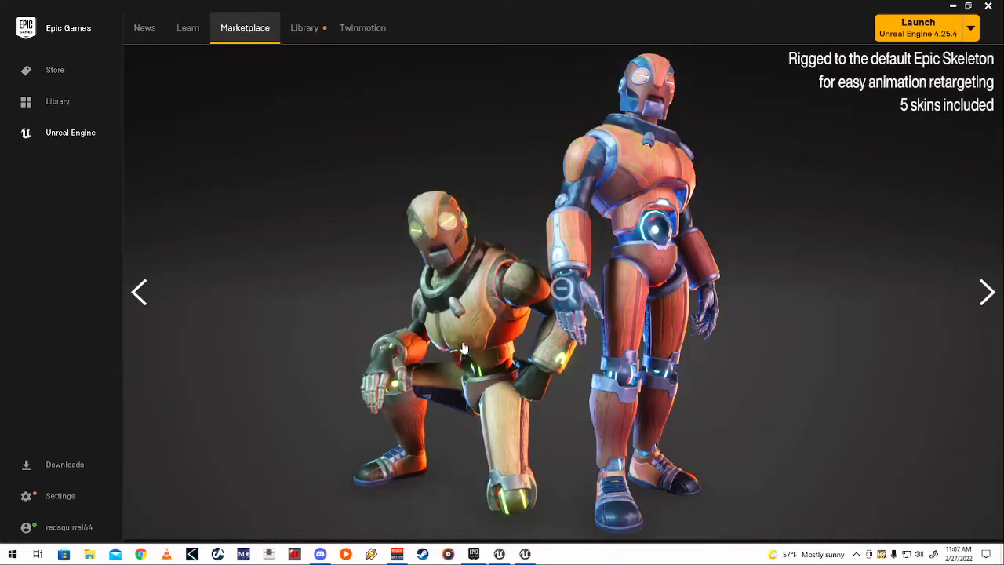
{"action": "left_click", "coordinate": [985, 293]}
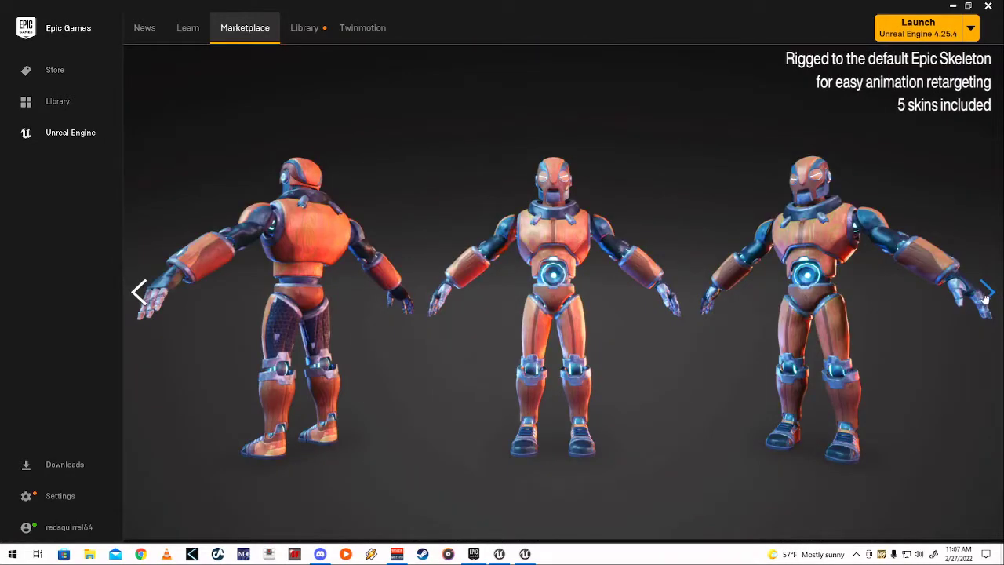
{"action": "left_click", "coordinate": [986, 294]}
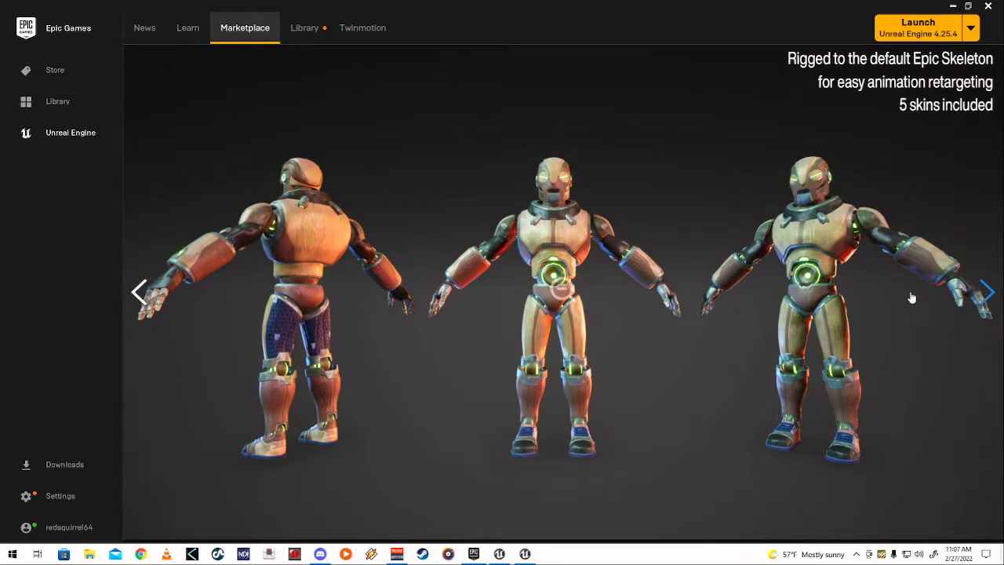
{"action": "left_click", "coordinate": [985, 291]}
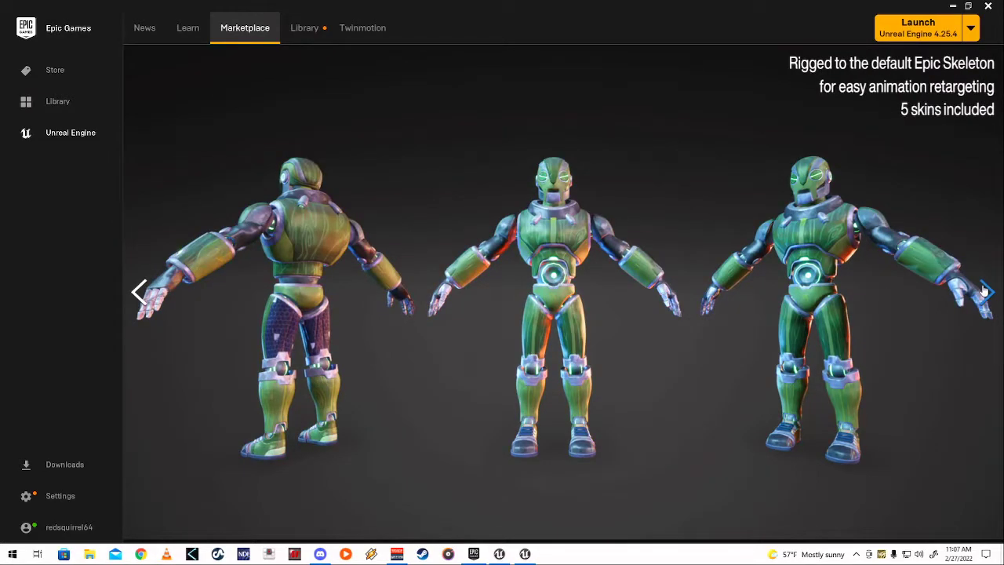
{"action": "left_click", "coordinate": [986, 291]}
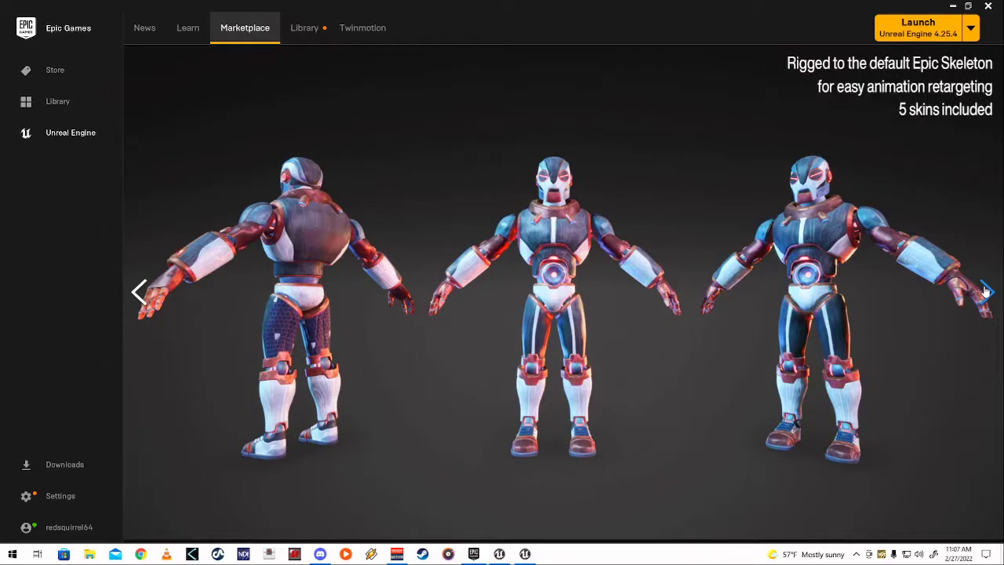
Step: View the Tahitian Mannequin's next preview image and open the marketplace profile of its seller, Gamedev Teacher
{"action": "left_click", "coordinate": [986, 291]}
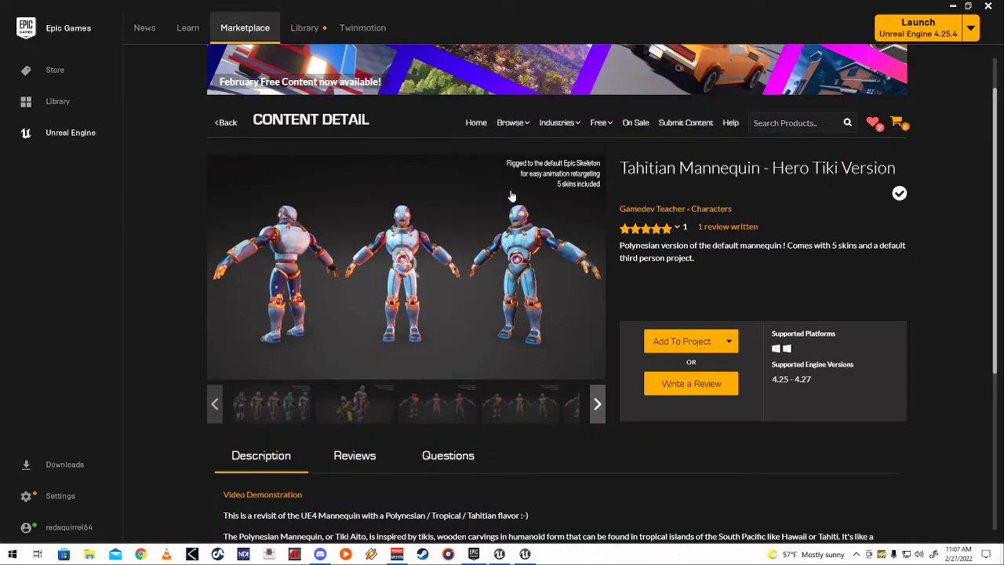
{"action": "left_click", "coordinate": [647, 210]}
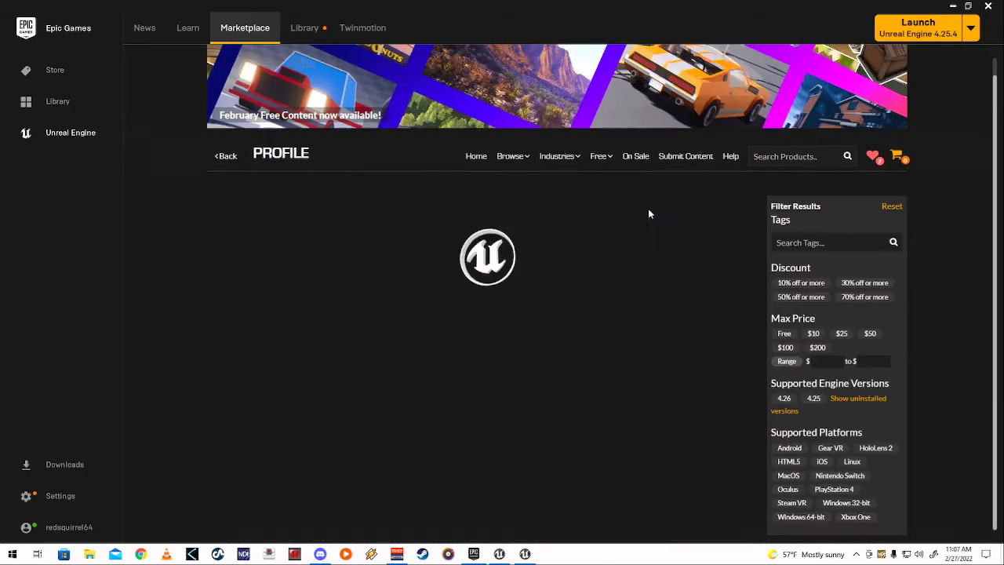
{"action": "left_click", "coordinate": [293, 343]}
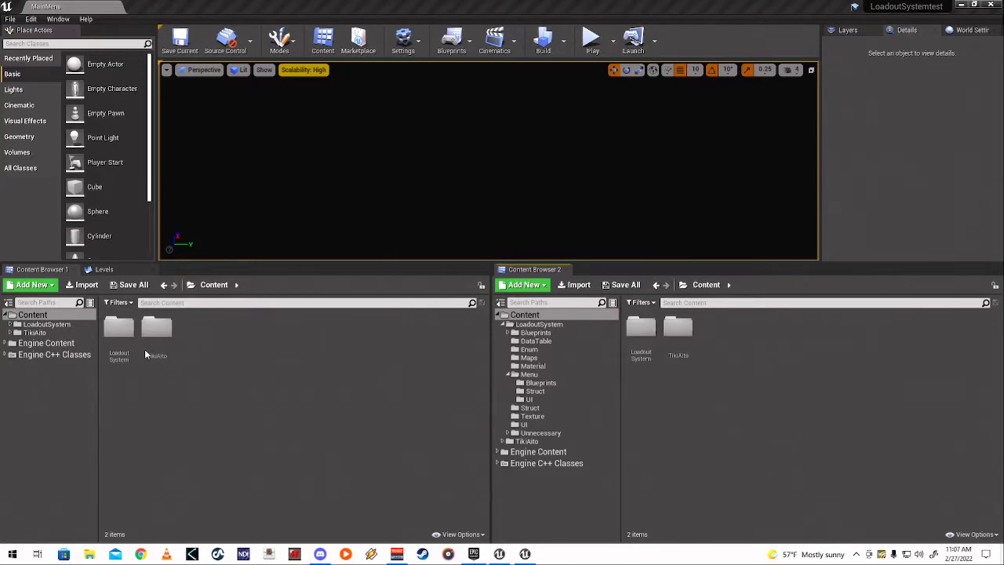
Step: Delete the DemoMap level from the TikiAito/DemoFiles/Maps folder in the Unreal Editor project
{"action": "double_click", "coordinate": [157, 333]}
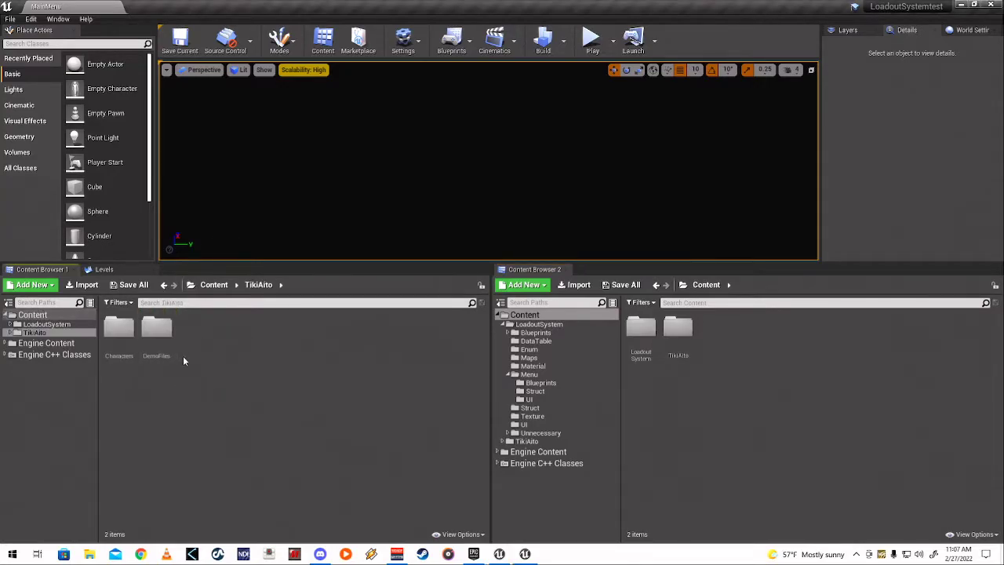
{"action": "double_click", "coordinate": [157, 330]}
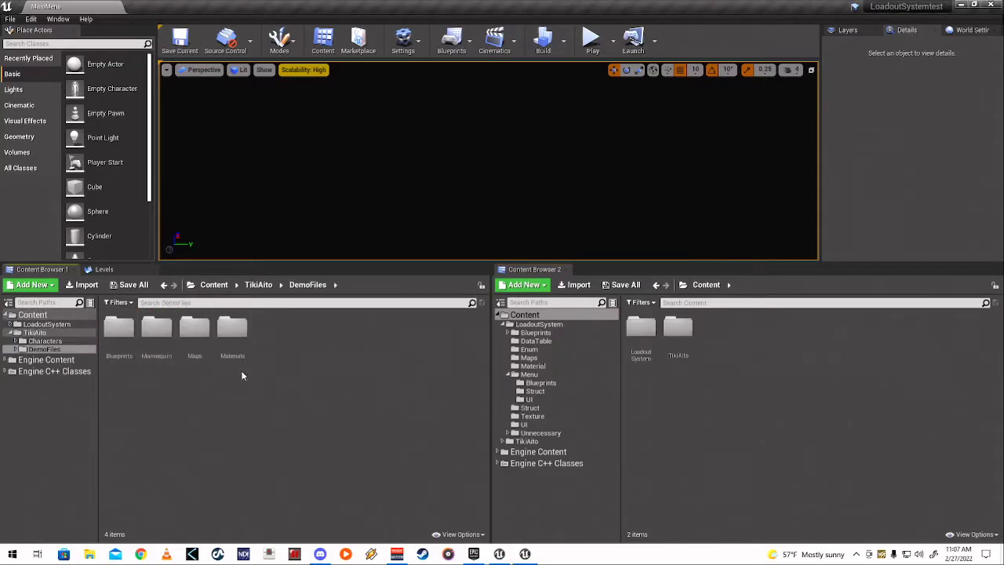
{"action": "double_click", "coordinate": [194, 328]}
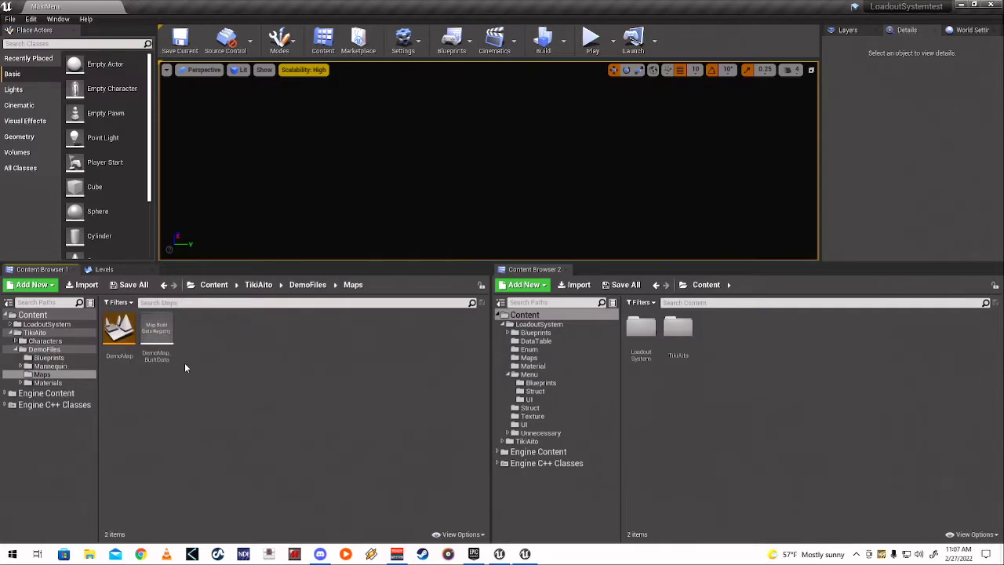
{"action": "double_click", "coordinate": [121, 336]}
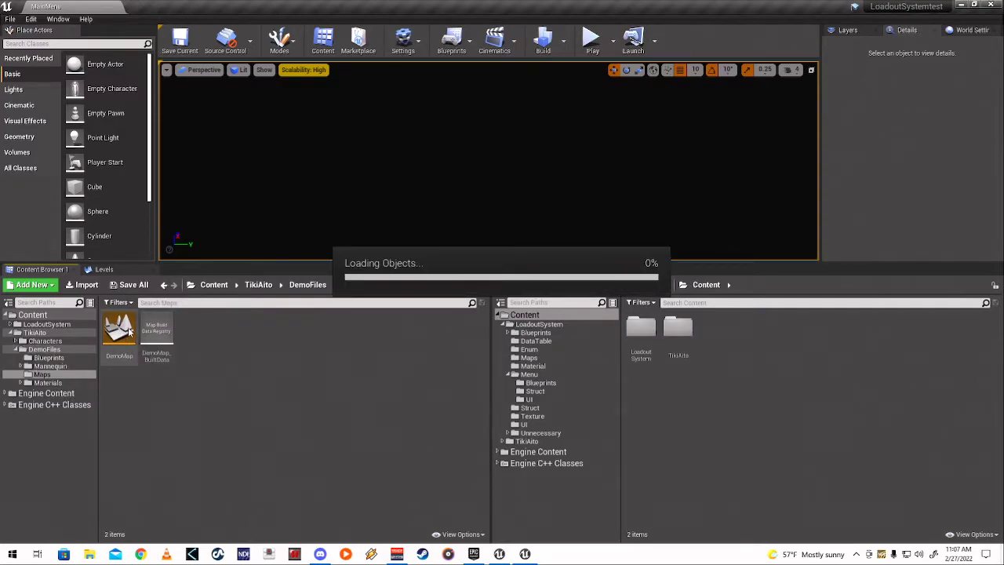
{"action": "right_click", "coordinate": [126, 330]}
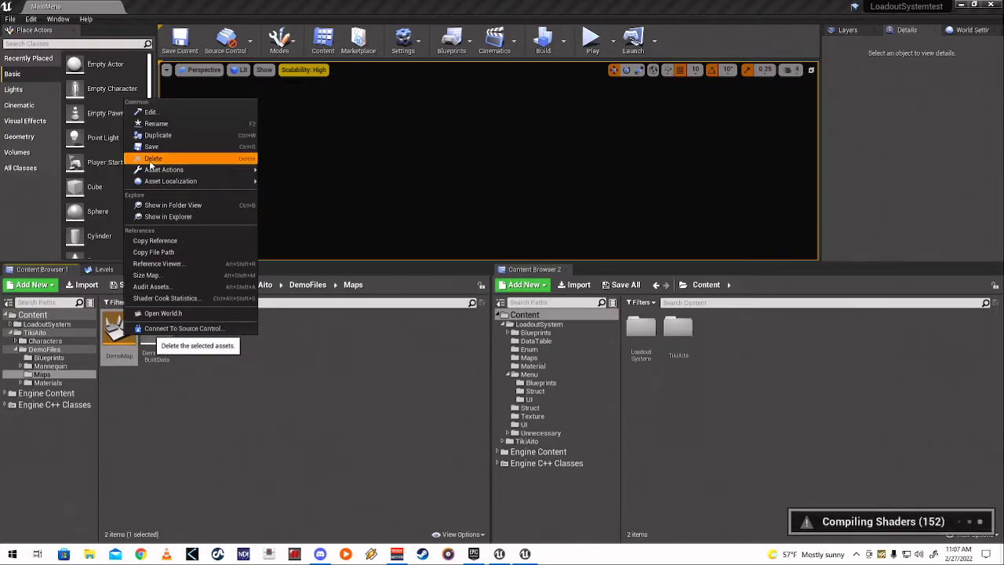
{"action": "left_click", "coordinate": [152, 159]}
{"action": "left_click", "coordinate": [419, 443]}
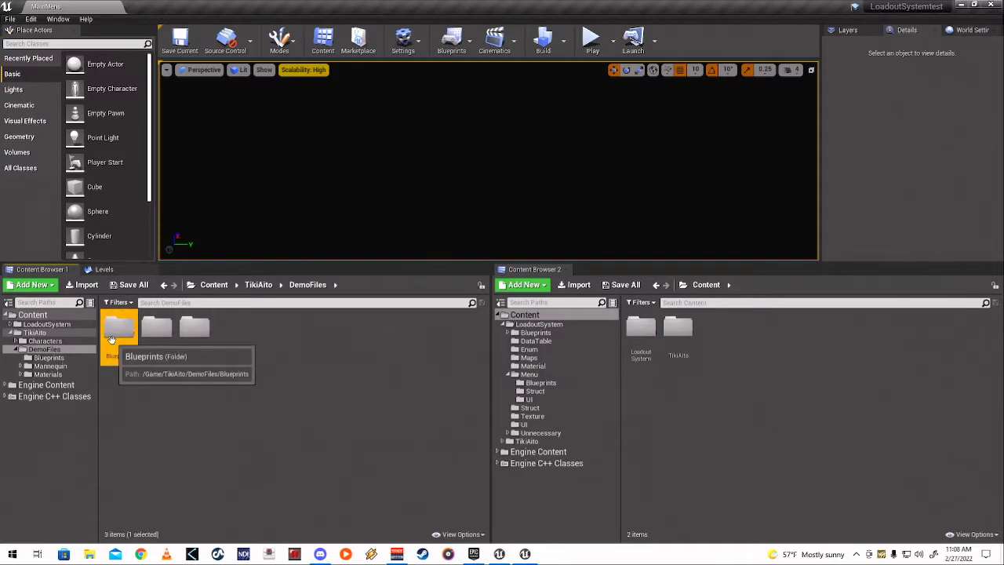
Step: Examine the TikiAito DemoFiles' Blueprints folder and the Mannequin character's Mesh folder, and return to the TikiAito folder
{"action": "double_click", "coordinate": [119, 328]}
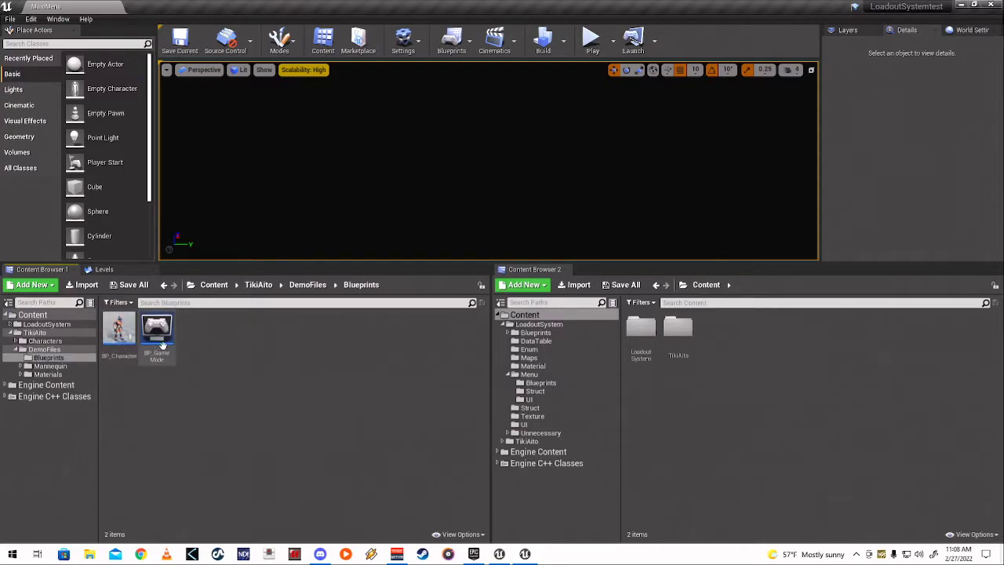
{"action": "left_click", "coordinate": [308, 285]}
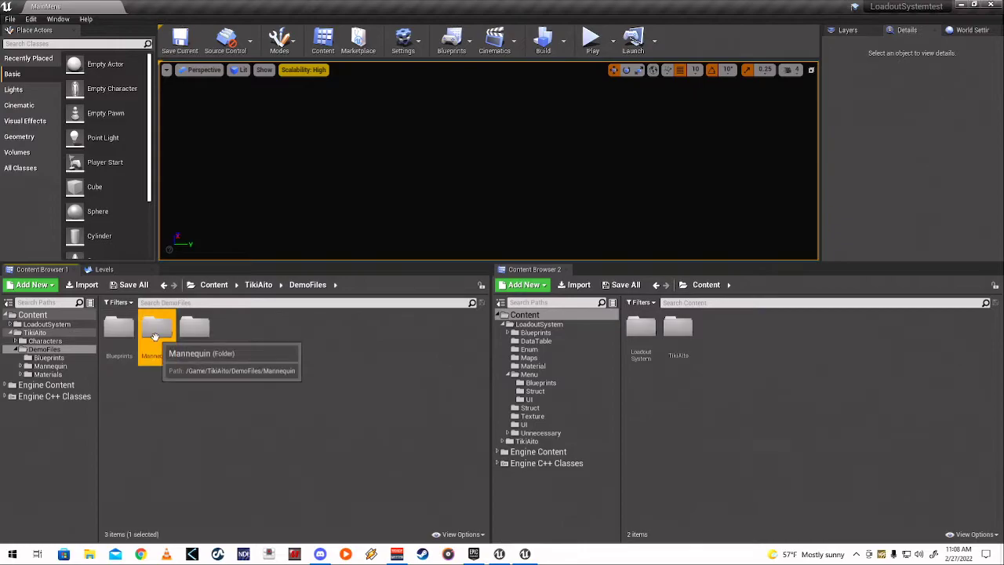
{"action": "double_click", "coordinate": [156, 330]}
{"action": "double_click", "coordinate": [156, 331]}
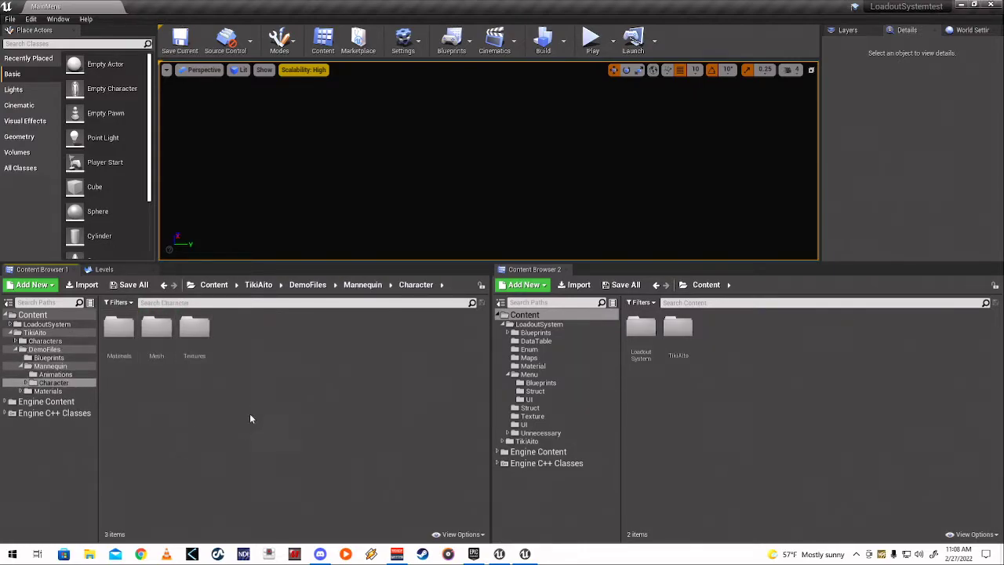
{"action": "double_click", "coordinate": [158, 333]}
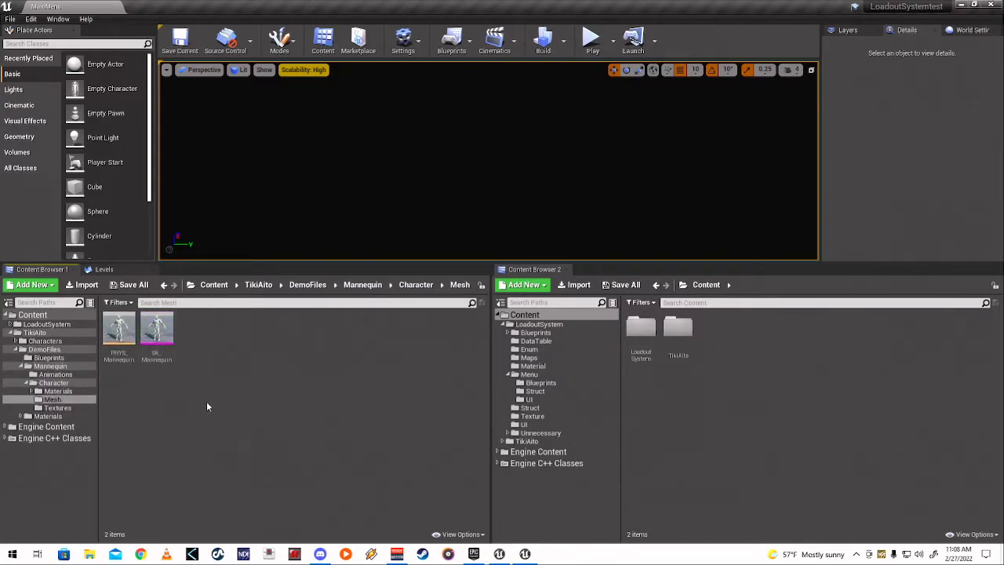
{"action": "left_click", "coordinate": [416, 285]}
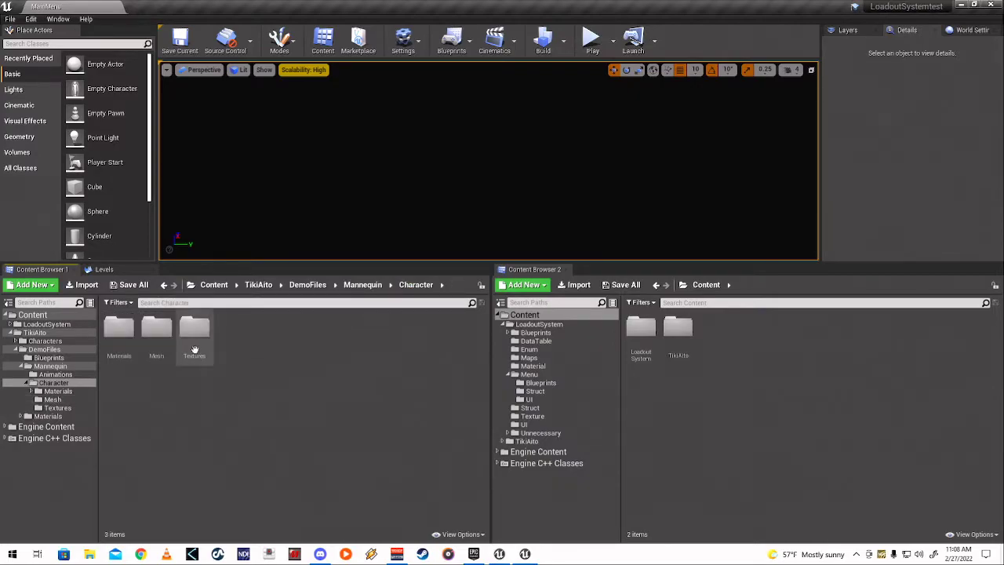
{"action": "left_click", "coordinate": [259, 285]}
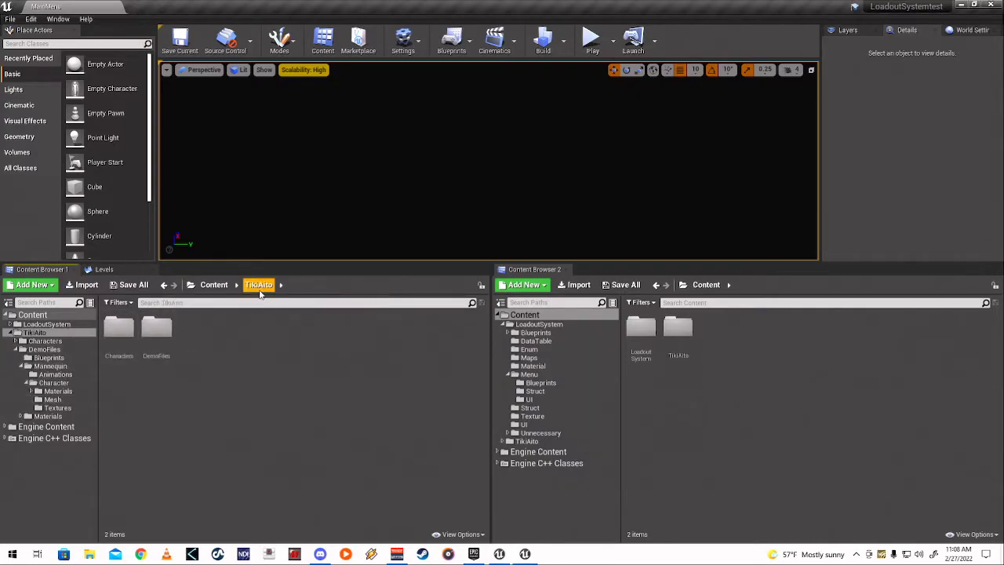
Step: Assign the Humanoid rig to the SK_TikiAito skeleton in TikiAito/Characters, save it and close its editor
{"action": "double_click", "coordinate": [119, 328]}
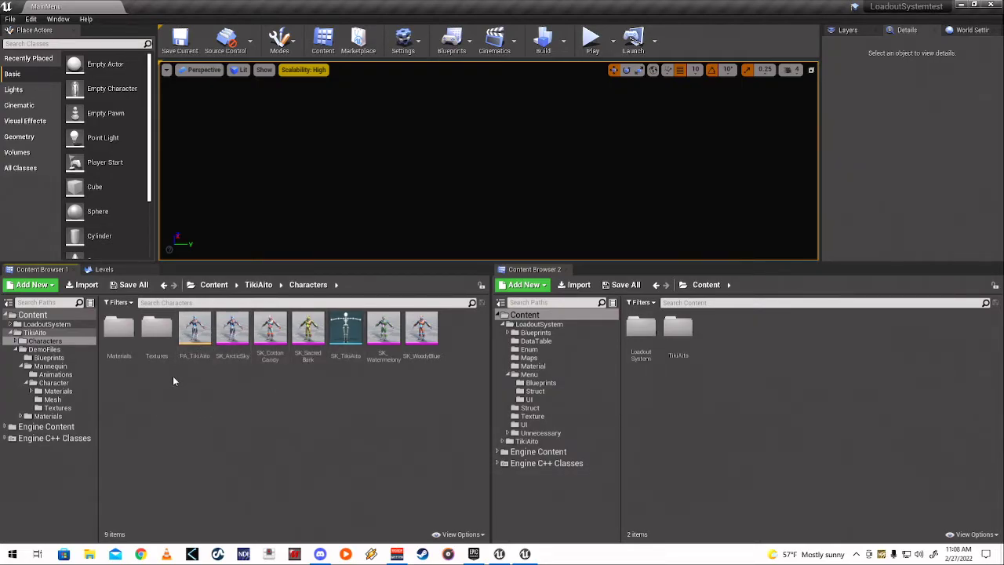
{"action": "left_click", "coordinate": [345, 337]}
{"action": "double_click", "coordinate": [346, 337]}
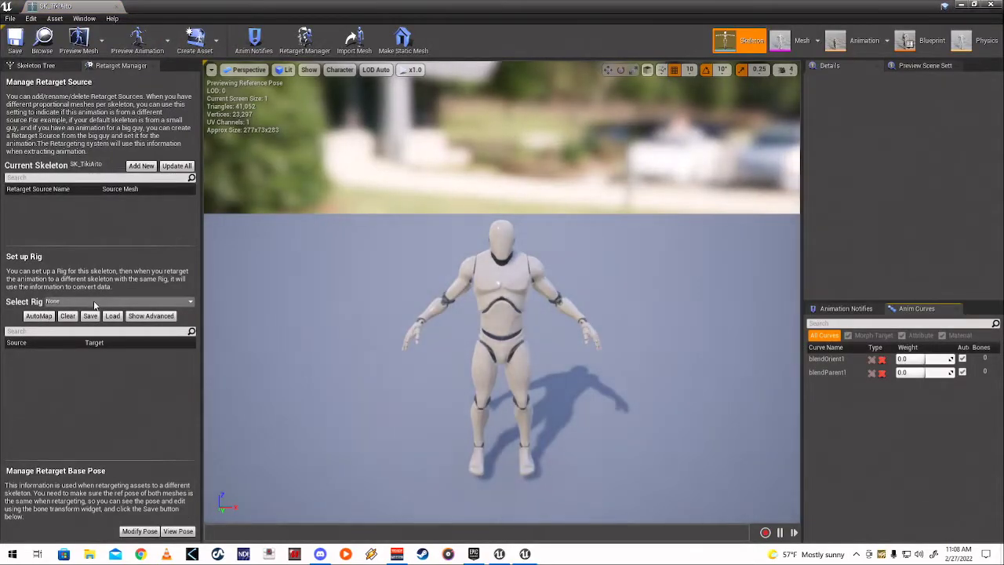
{"action": "left_click", "coordinate": [94, 302]}
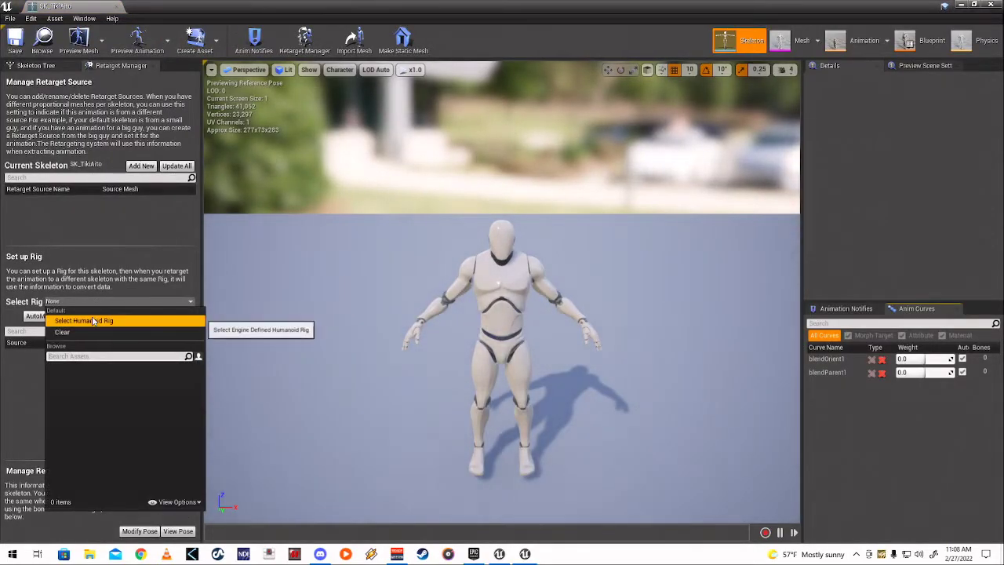
{"action": "left_click", "coordinate": [87, 322]}
{"action": "left_click", "coordinate": [15, 40]}
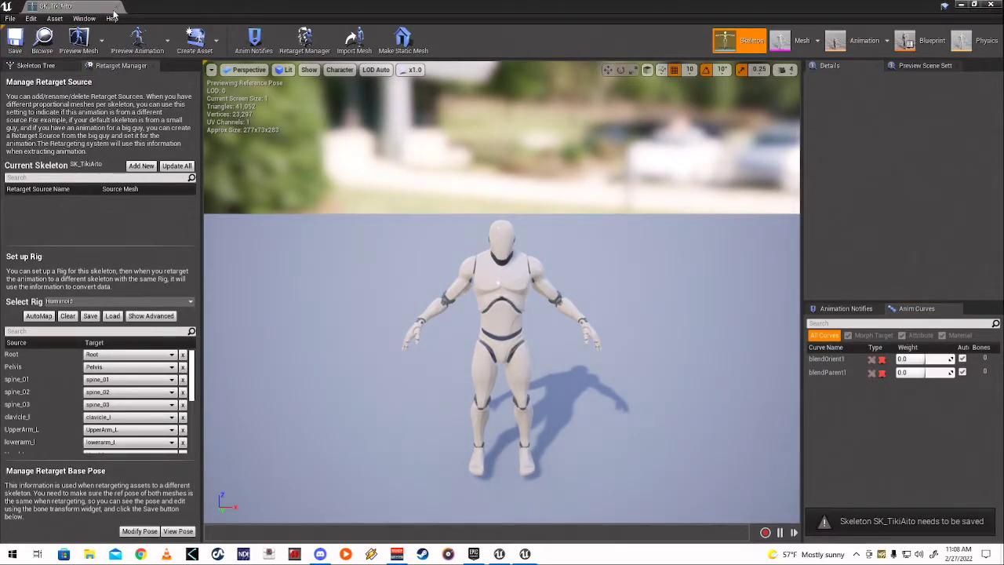
{"action": "left_click", "coordinate": [117, 7]}
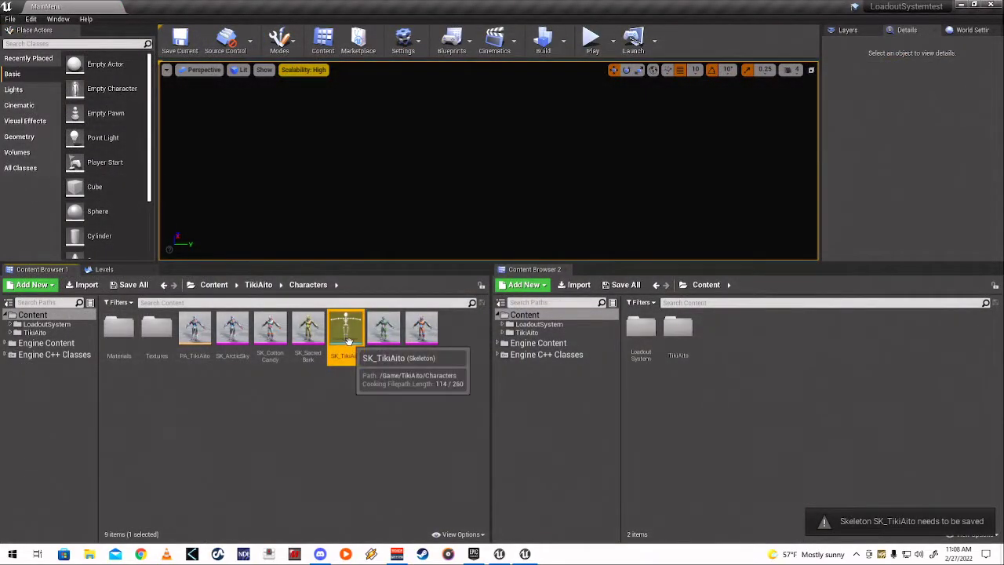
Step: In the second Content Browser, look through LoadoutSystem's Blueprints folder and open Unnecessary/Epic/Character/Mannequin/Character/Mesh
{"action": "left_click", "coordinate": [639, 337]}
{"action": "double_click", "coordinate": [640, 339]}
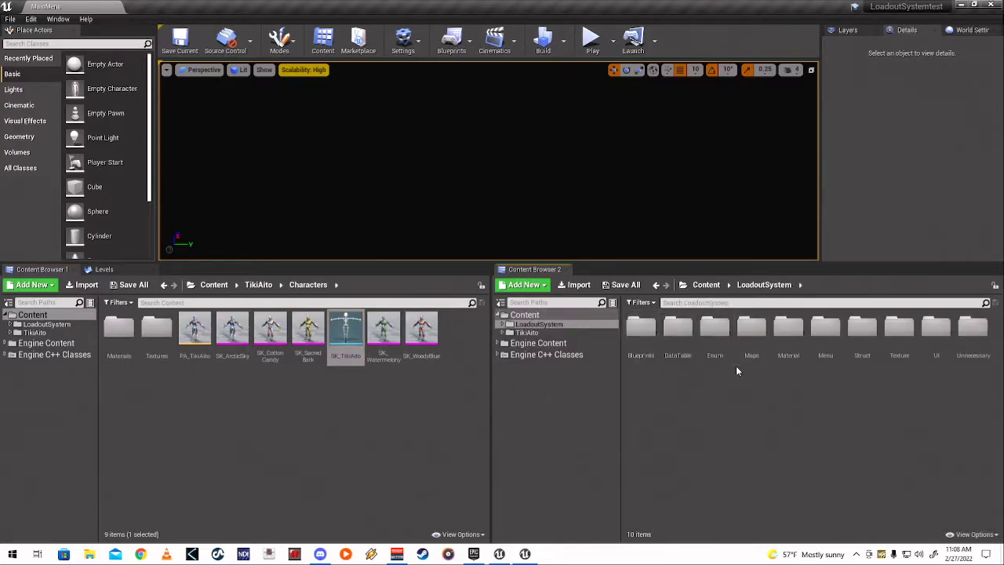
{"action": "double_click", "coordinate": [639, 338]}
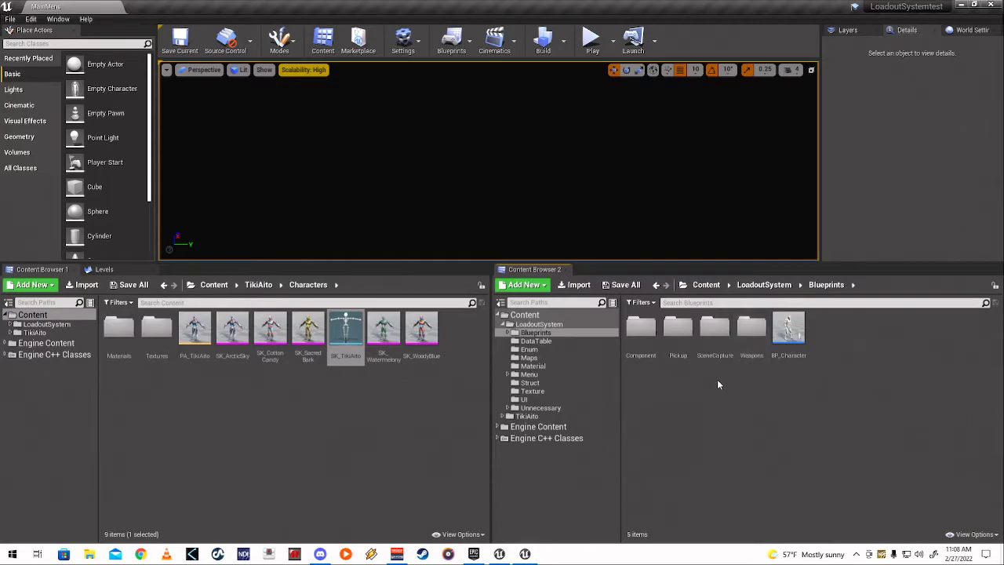
{"action": "left_click", "coordinate": [764, 285]}
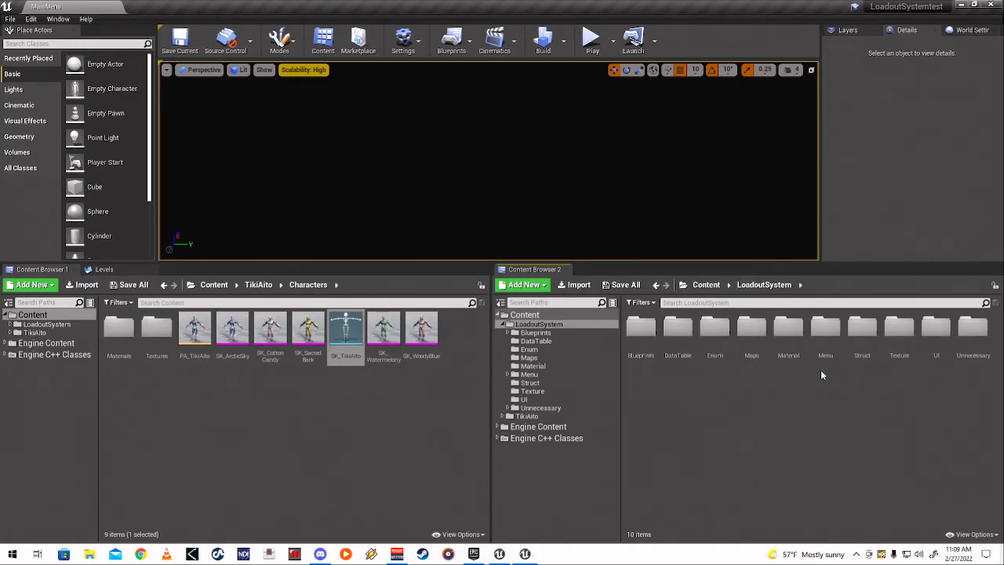
{"action": "double_click", "coordinate": [969, 330]}
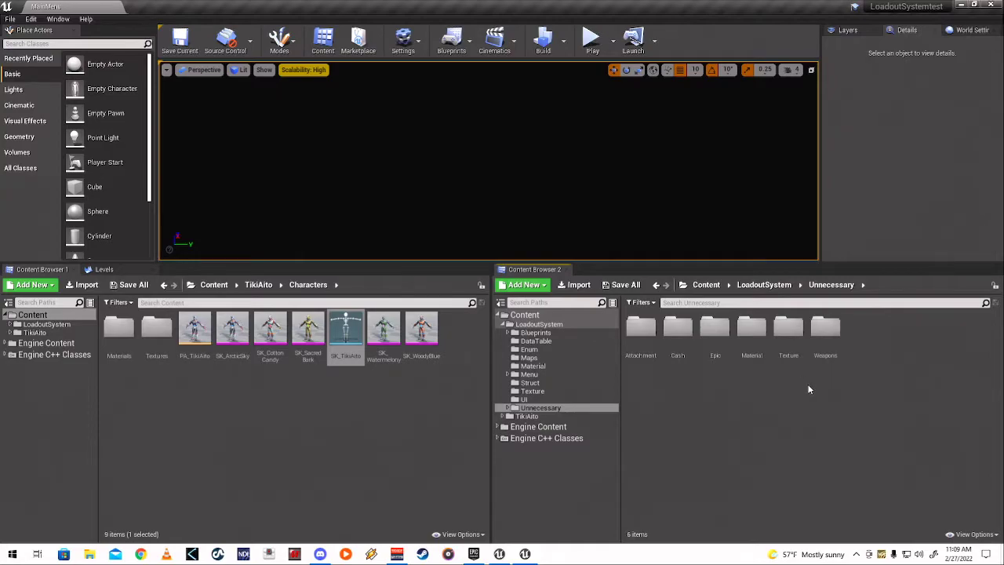
{"action": "double_click", "coordinate": [715, 329]}
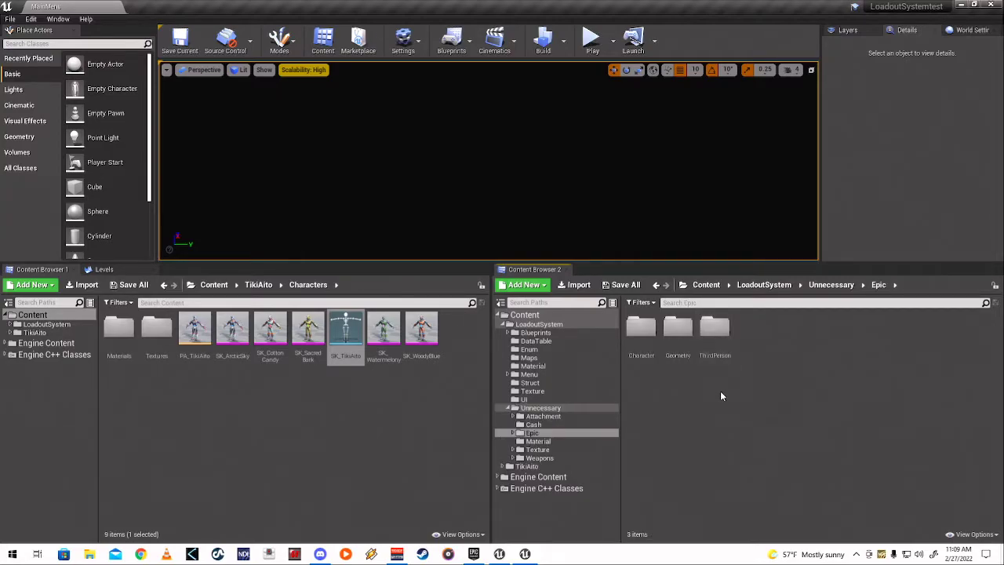
{"action": "double_click", "coordinate": [643, 333]}
{"action": "double_click", "coordinate": [643, 333]}
{"action": "double_click", "coordinate": [679, 348]}
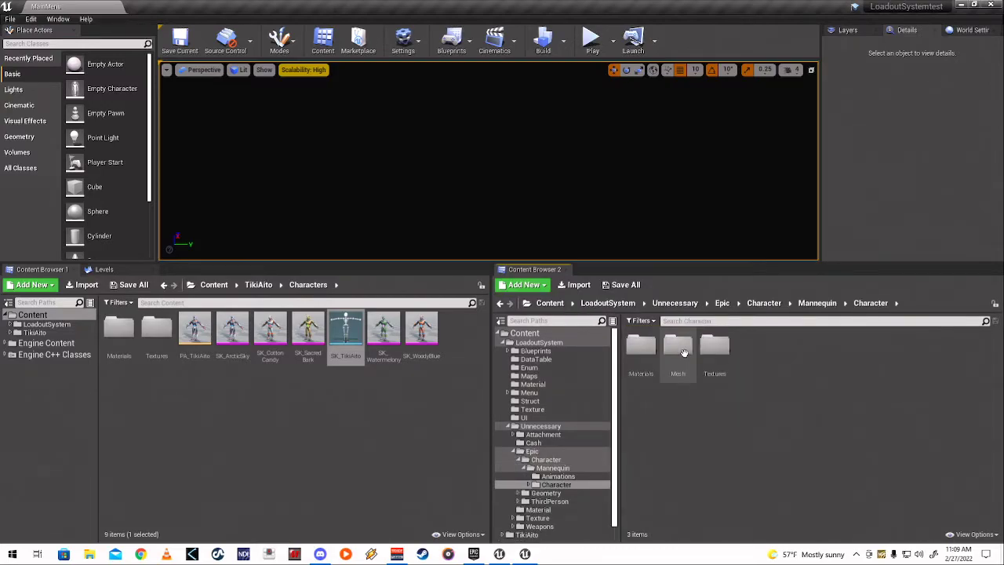
{"action": "double_click", "coordinate": [679, 349]}
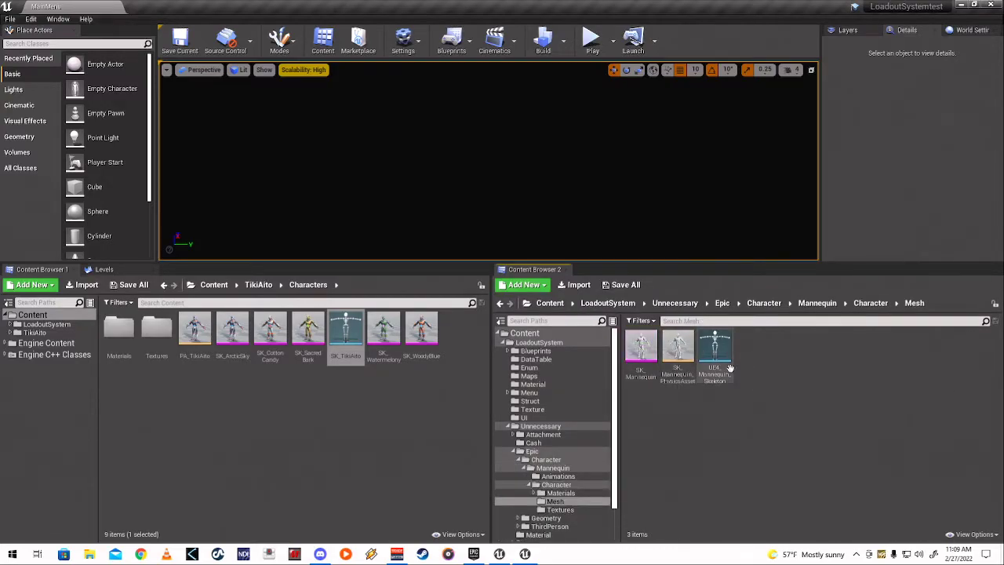
Step: Assign the Humanoid rig to UE4_Mannequin_Skeleton and close its editor
{"action": "left_click", "coordinate": [714, 345]}
{"action": "double_click", "coordinate": [715, 345]}
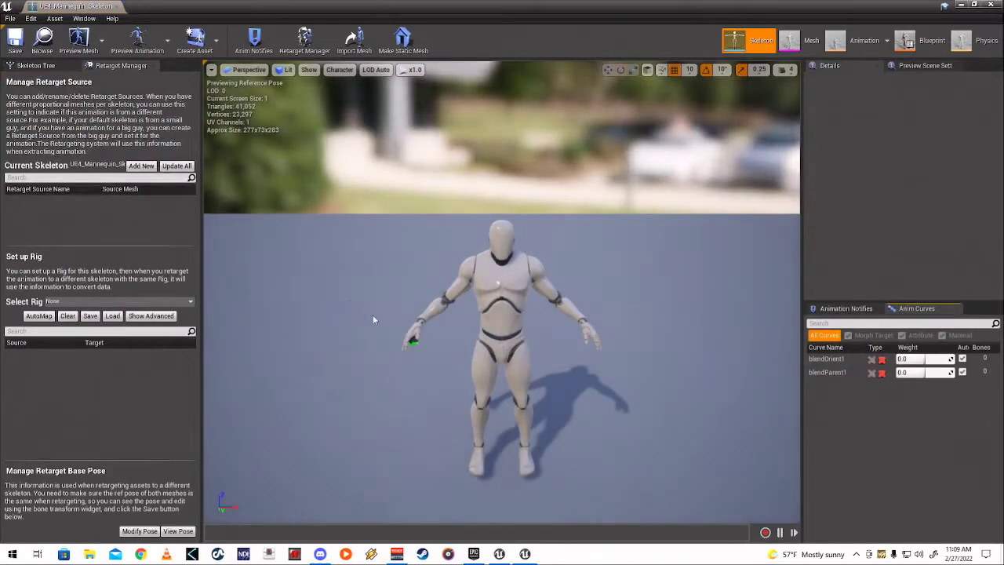
{"action": "left_click", "coordinate": [97, 301]}
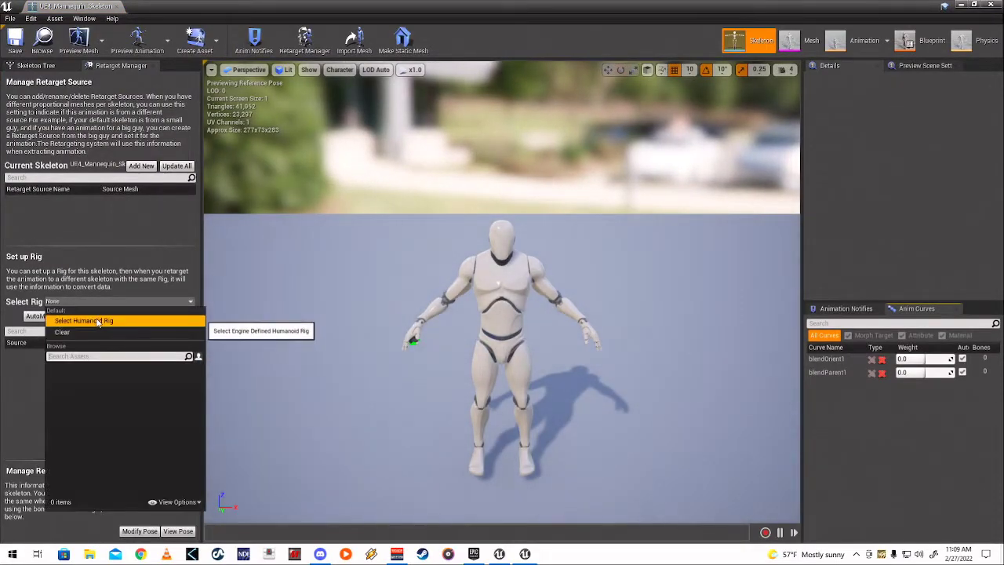
{"action": "left_click", "coordinate": [90, 320]}
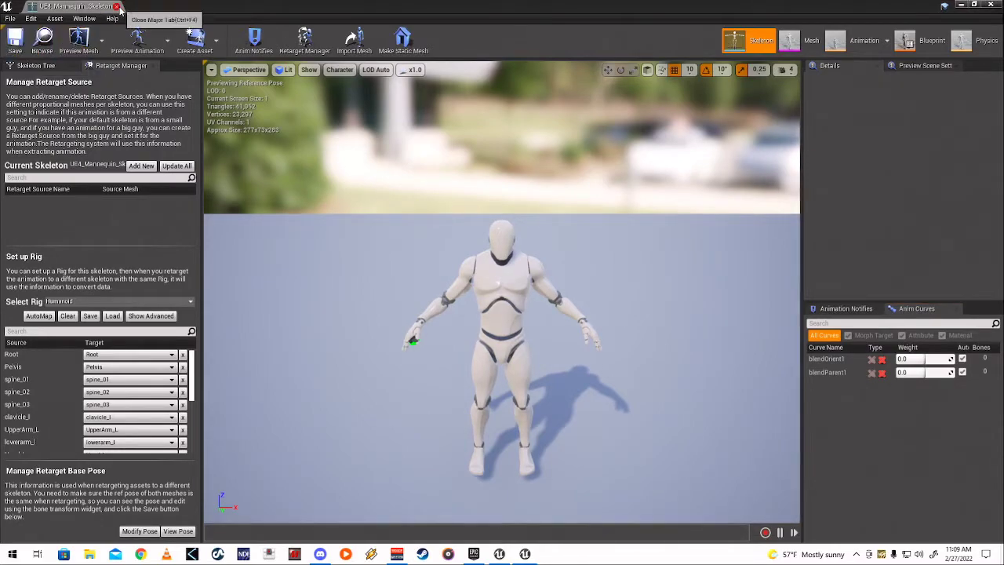
{"action": "left_click", "coordinate": [117, 7]}
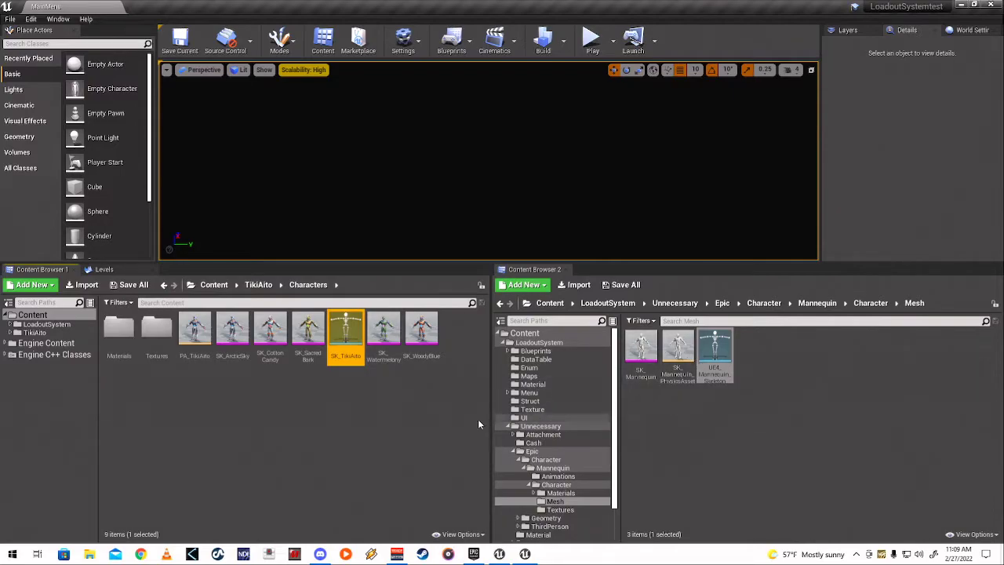
Step: Retarget the SK_TikiAito skeleton to UE4_Mannequin_Skeleton with the default retarget options
{"action": "right_click", "coordinate": [348, 333]}
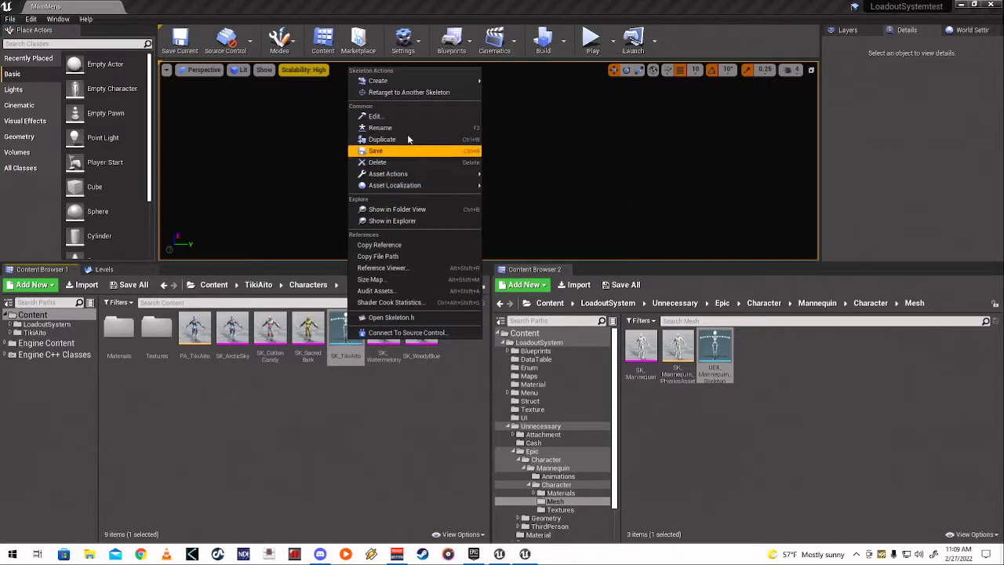
{"action": "left_click", "coordinate": [389, 95]}
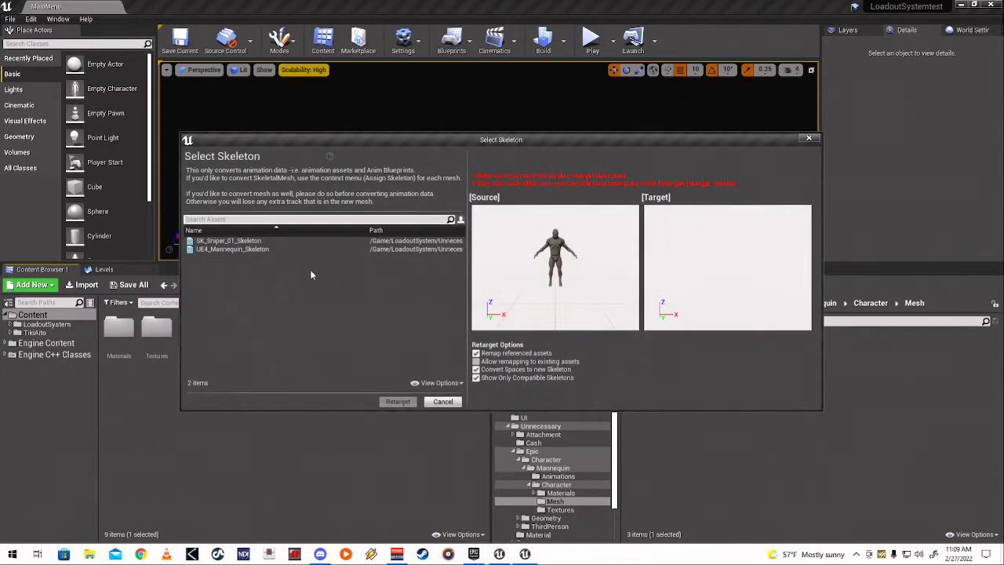
{"action": "left_click", "coordinate": [259, 249]}
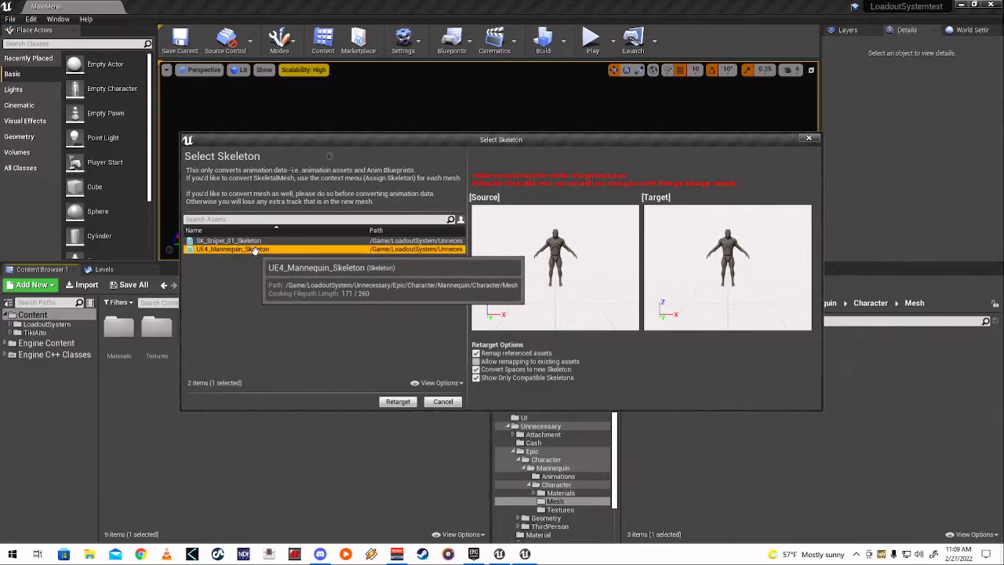
{"action": "left_click", "coordinate": [398, 401]}
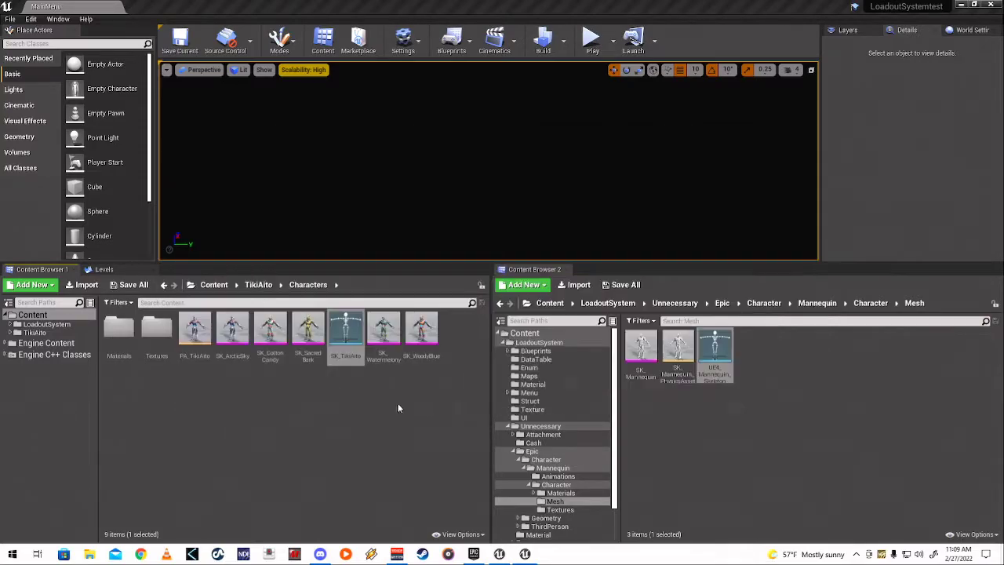
Step: Delete the SK_TikiAito skeleton, replacing its references with UE4_Mannequin_Skeleton, and save the affected assets
{"action": "right_click", "coordinate": [347, 333]}
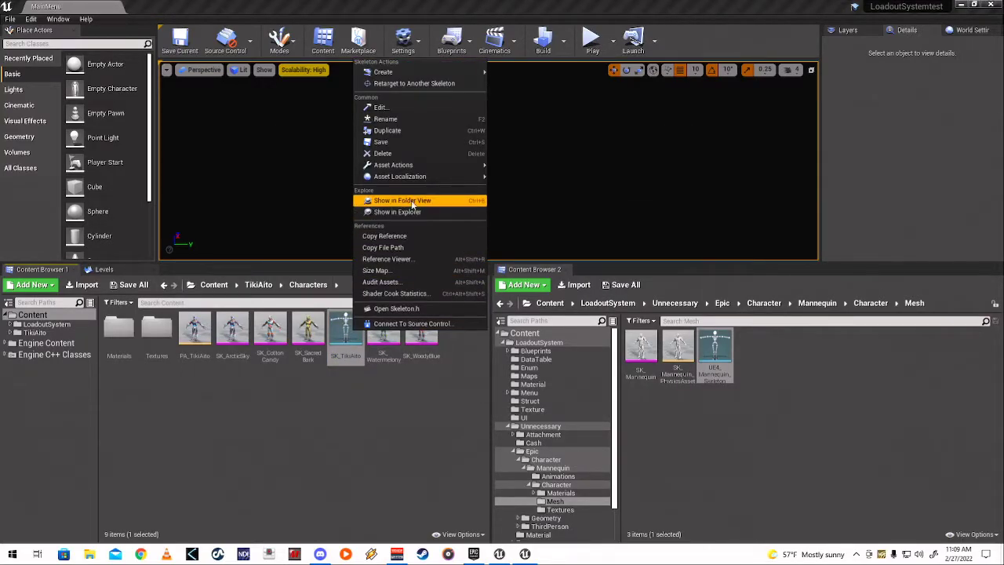
{"action": "left_click", "coordinate": [382, 153]}
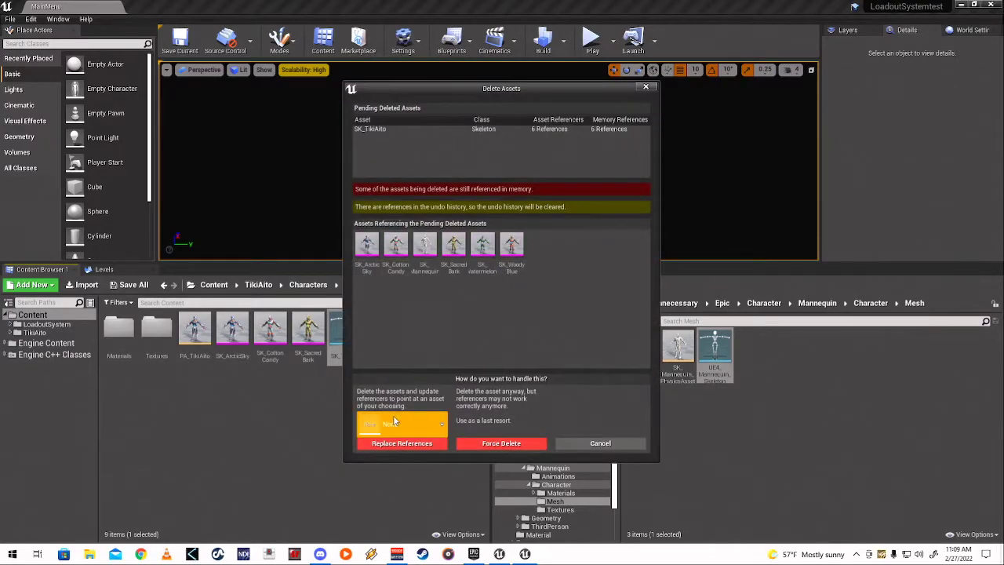
{"action": "left_click", "coordinate": [395, 425]}
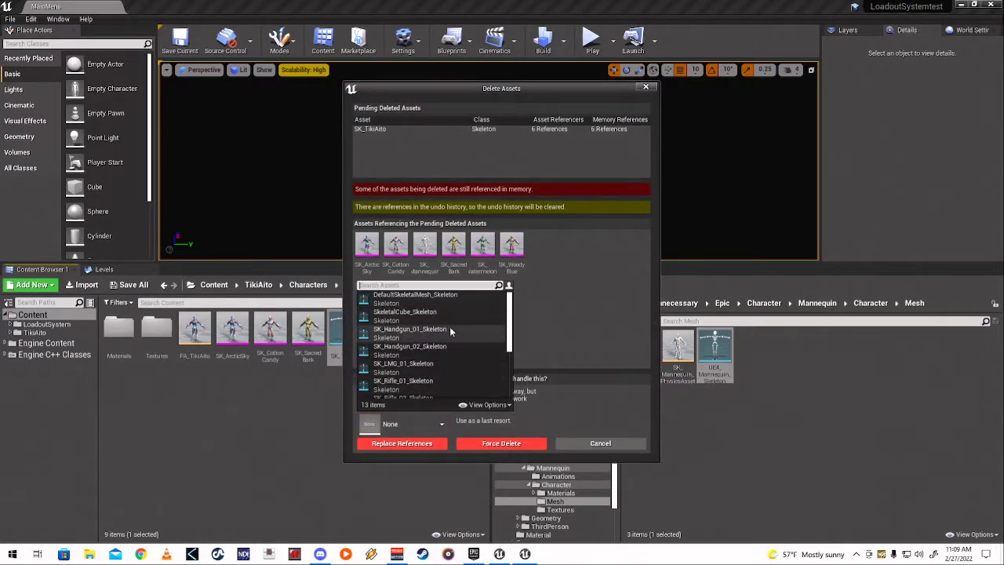
{"action": "scroll", "coordinate": [445, 345], "scroll_direction": "down", "scroll_amount": 3}
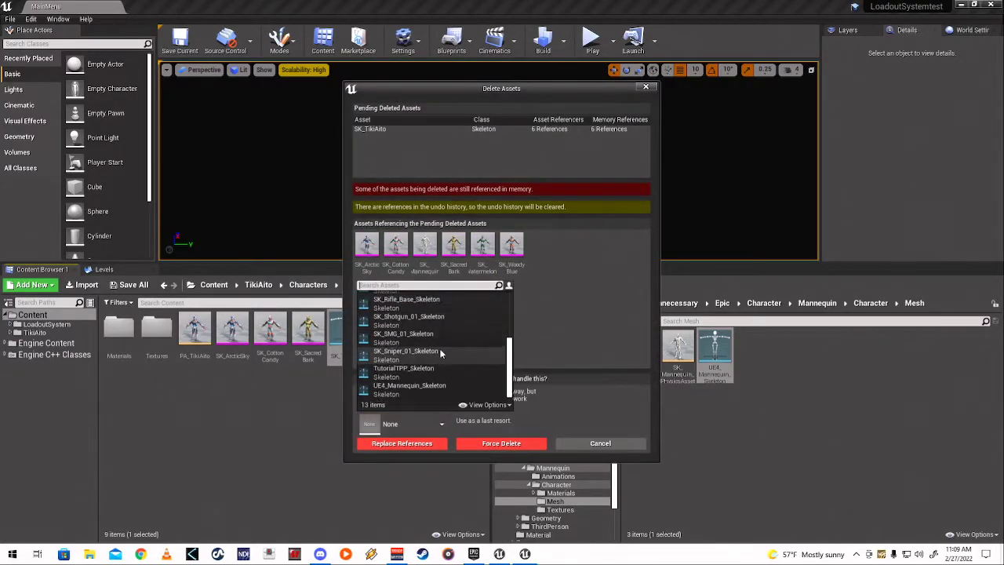
{"action": "left_click", "coordinate": [405, 388]}
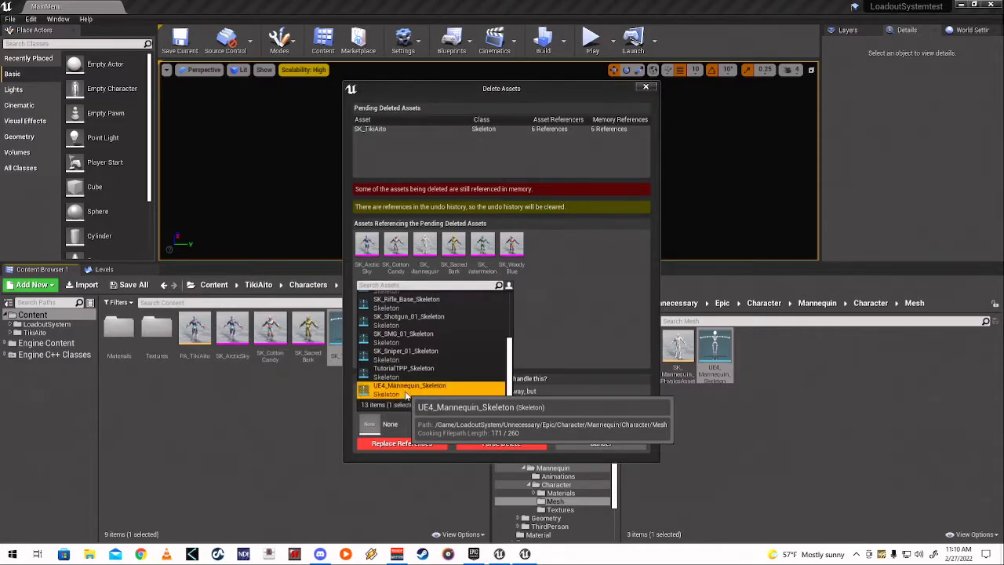
{"action": "left_click", "coordinate": [403, 444]}
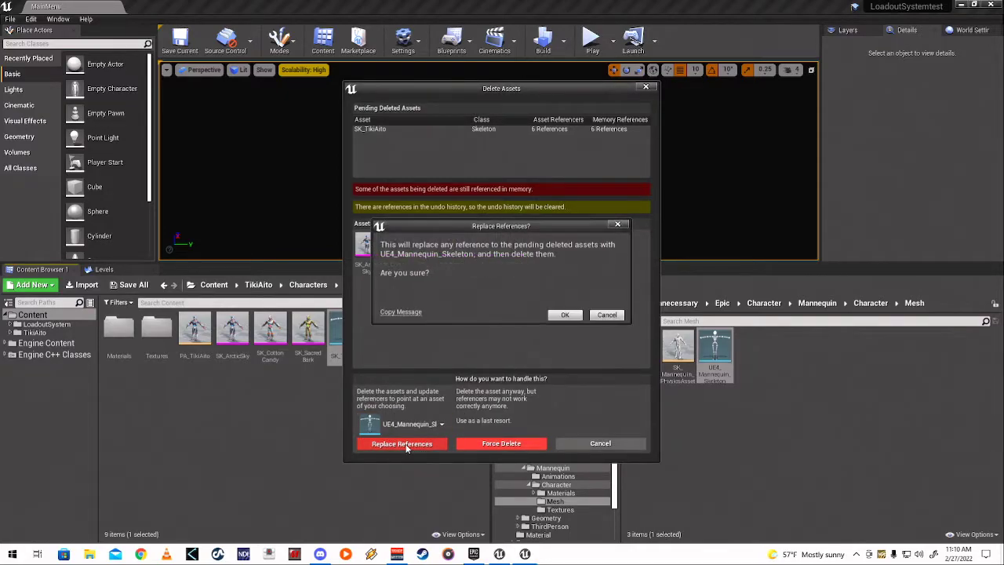
{"action": "left_click", "coordinate": [564, 315]}
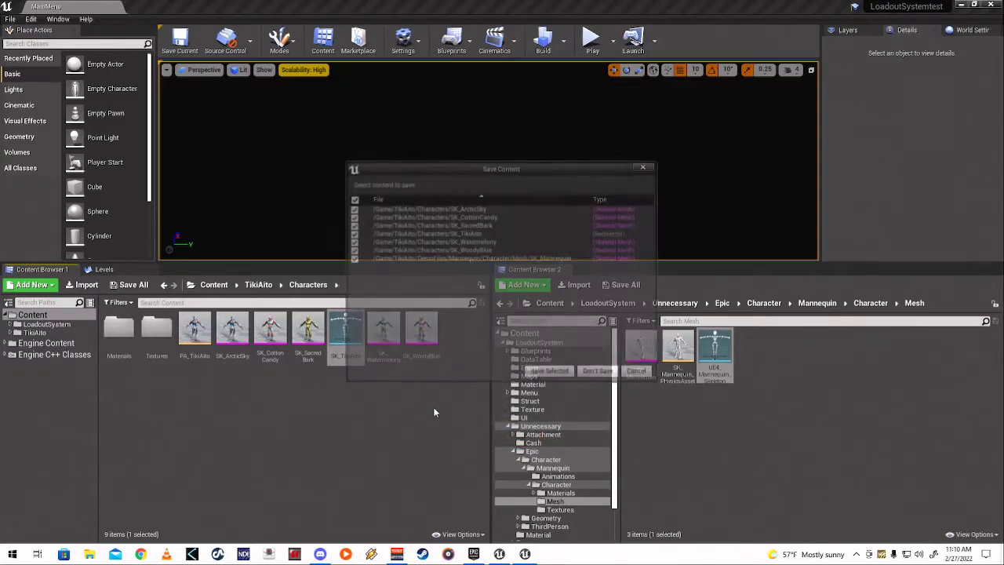
{"action": "left_click", "coordinate": [537, 375]}
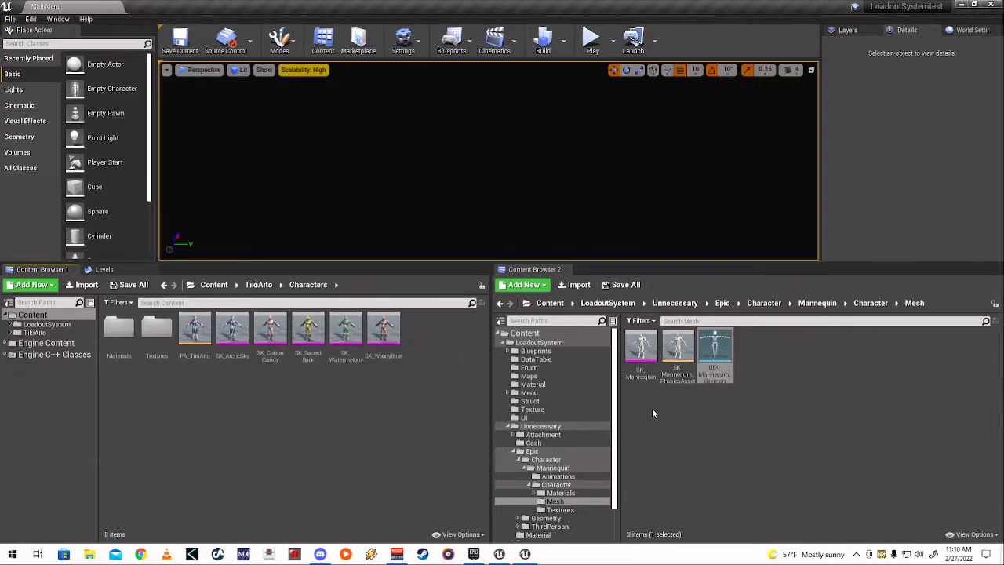
Step: Go up to the LoadoutSystem folder in the second Content Browser and open DT_Characters from its DataTable folder
{"action": "left_click", "coordinate": [817, 304]}
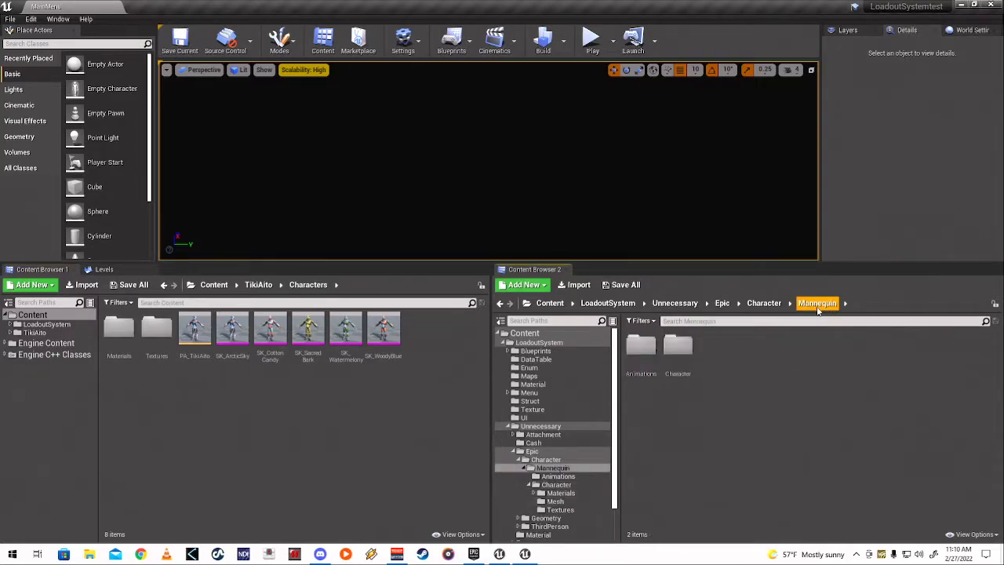
{"action": "left_click", "coordinate": [760, 304]}
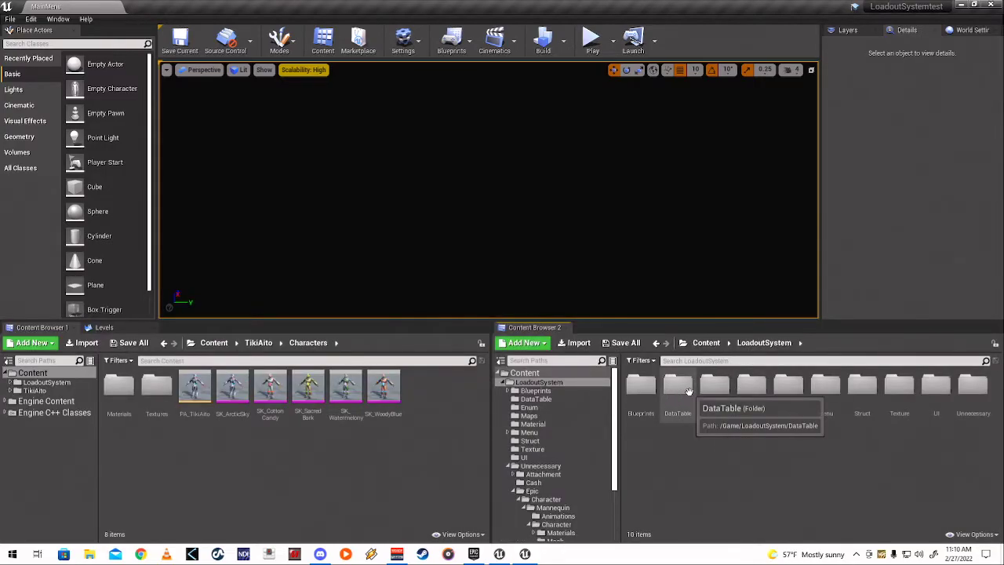
{"action": "left_click", "coordinate": [686, 388]}
{"action": "double_click", "coordinate": [688, 389]}
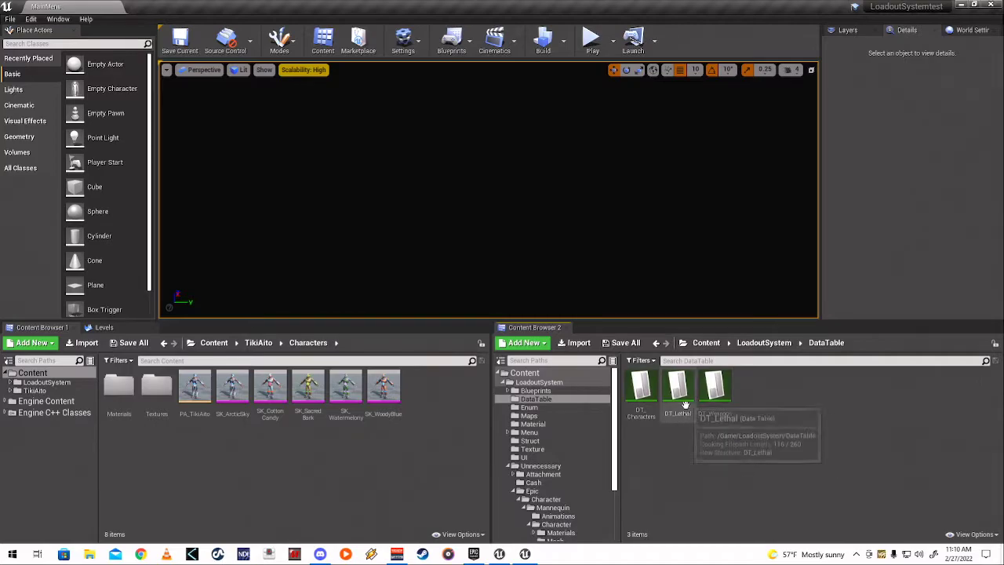
{"action": "double_click", "coordinate": [641, 389]}
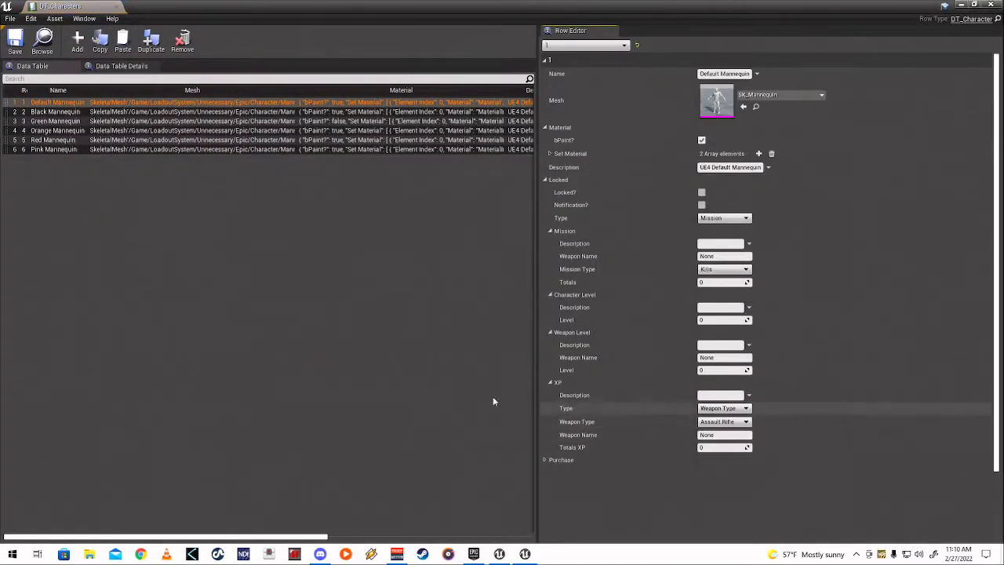
Step: Set the mesh of the Default Mannequin row to SK_ArcticSky
{"action": "left_click", "coordinate": [777, 95]}
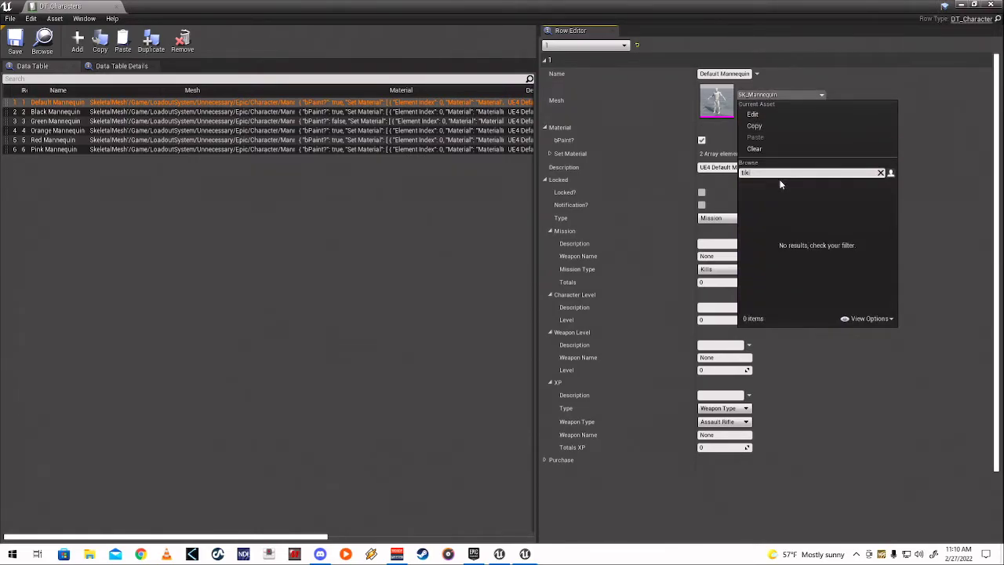
{"action": "left_click", "coordinate": [880, 174]}
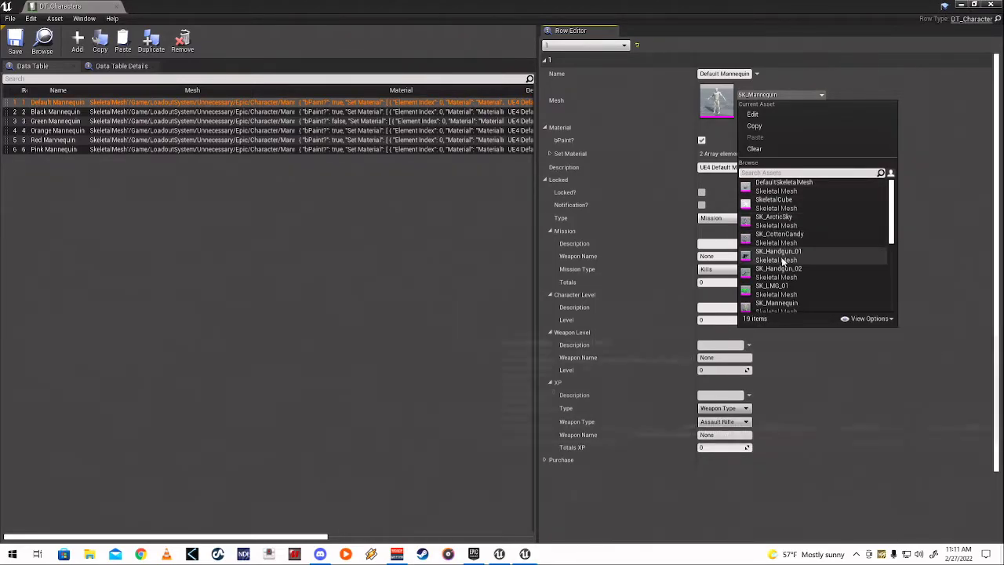
{"action": "left_click", "coordinate": [787, 220]}
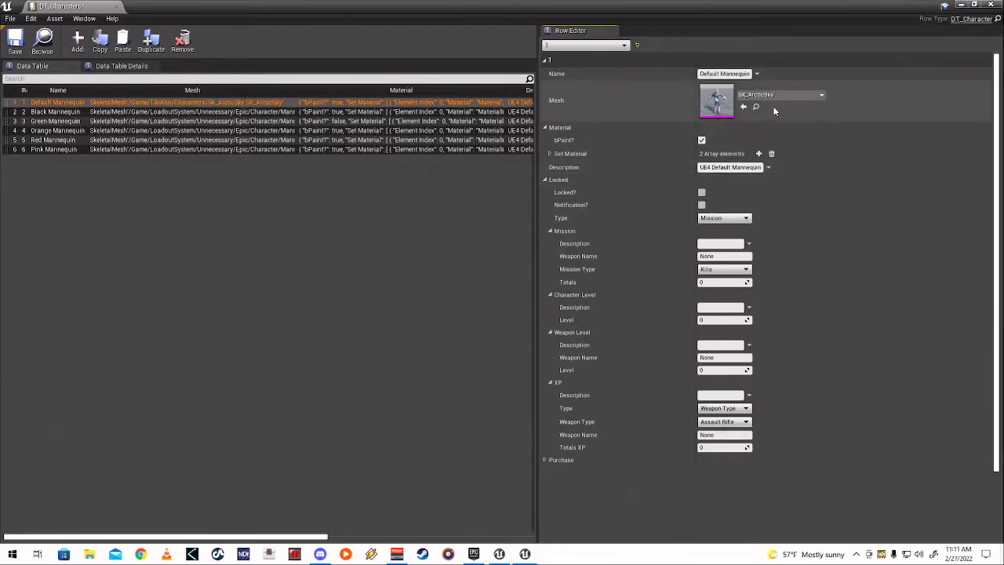
Step: Set the row meshes to SK_CottonCandy for Black Mannequin, SK_SacredBark for Green, SK_Watermelony for Orange and SK_WoodyBlue for Red
{"action": "left_click", "coordinate": [129, 115]}
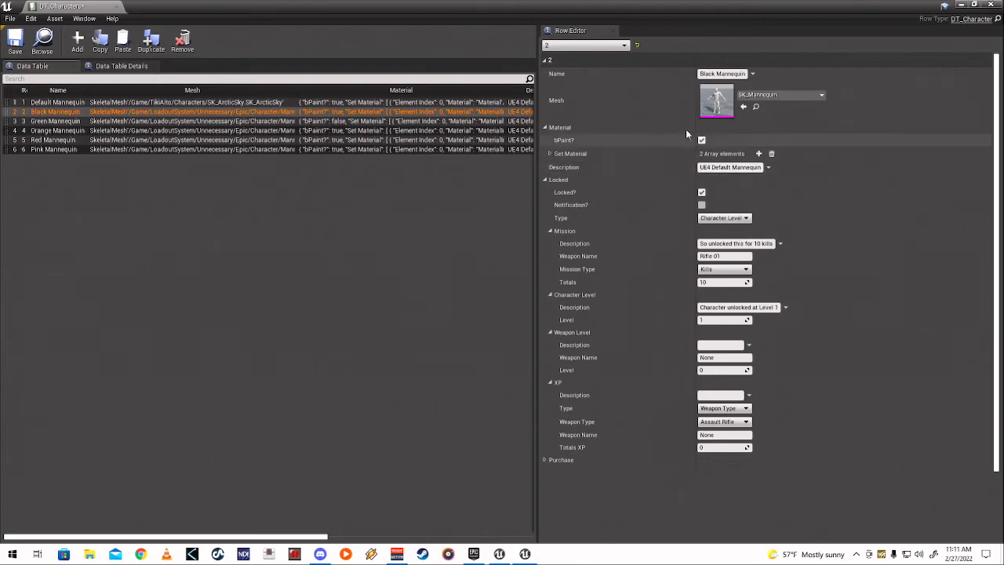
{"action": "left_click", "coordinate": [780, 95]}
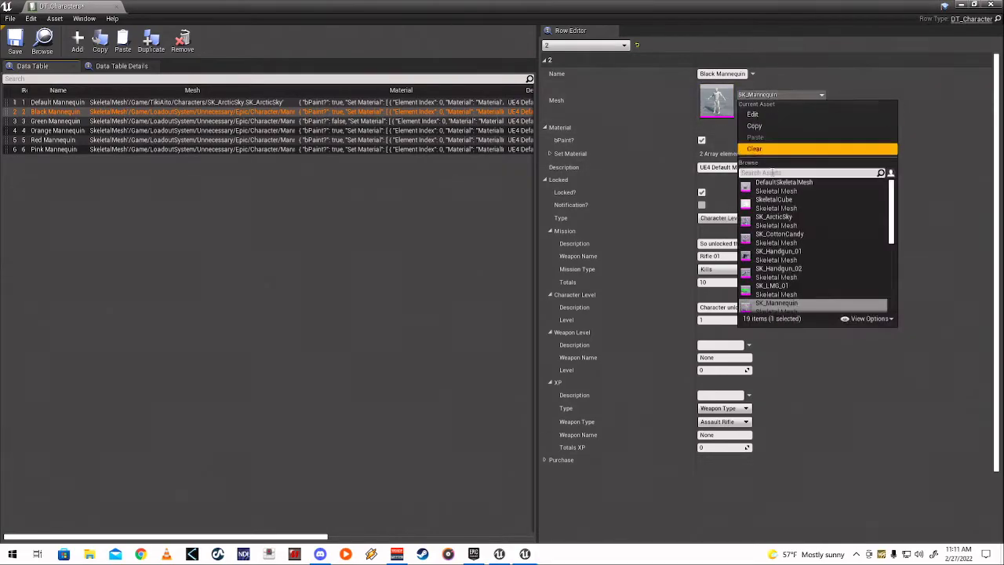
{"action": "left_click", "coordinate": [796, 238]}
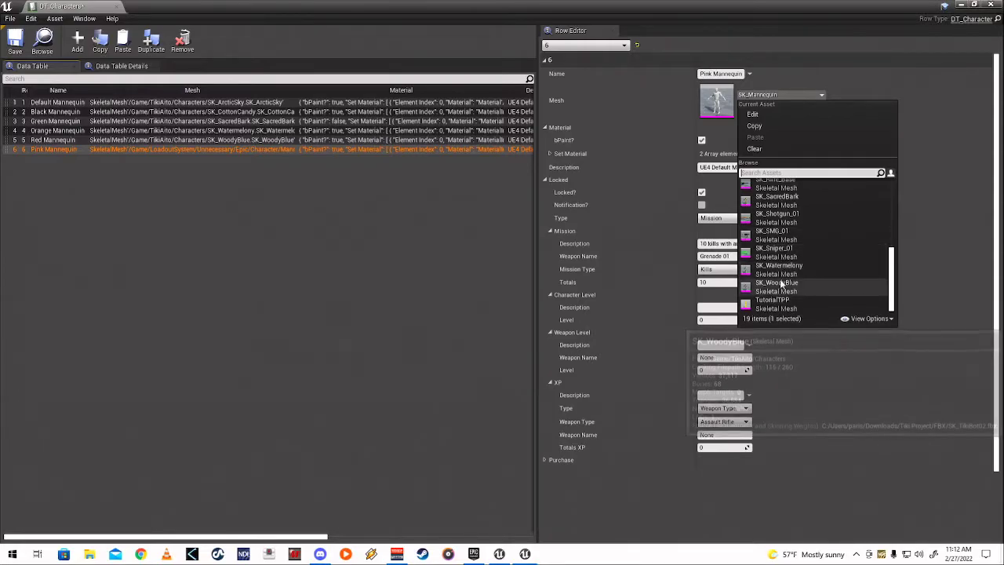
Step: Set the mesh of the Pink Mannequin row to SK_WoodyBlue, save the data table and close it
{"action": "left_click", "coordinate": [778, 283]}
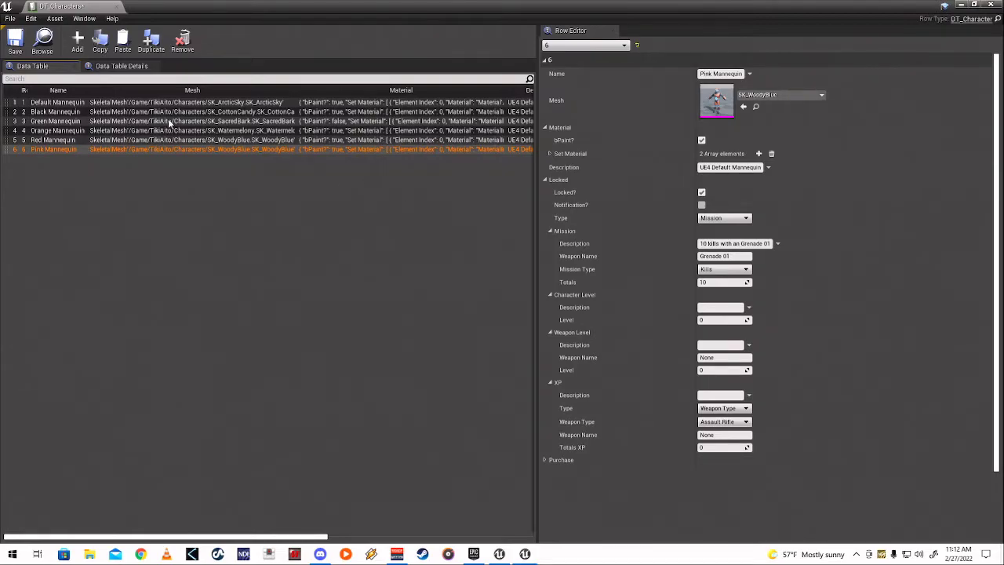
{"action": "left_click", "coordinate": [14, 43]}
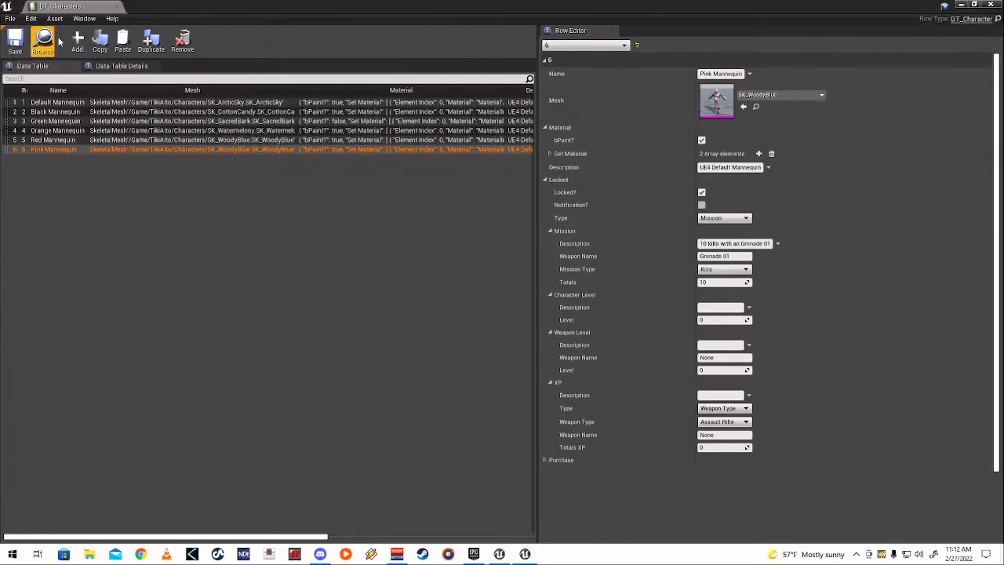
{"action": "left_click", "coordinate": [113, 6]}
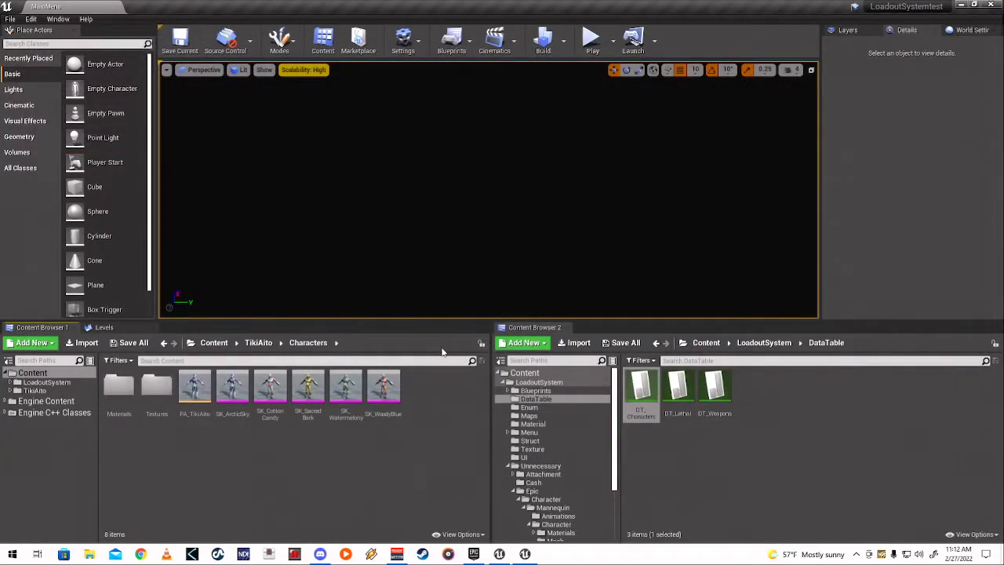
Step: Open the MainMenu level from LoadoutSystem's Maps folder
{"action": "left_click", "coordinate": [756, 348]}
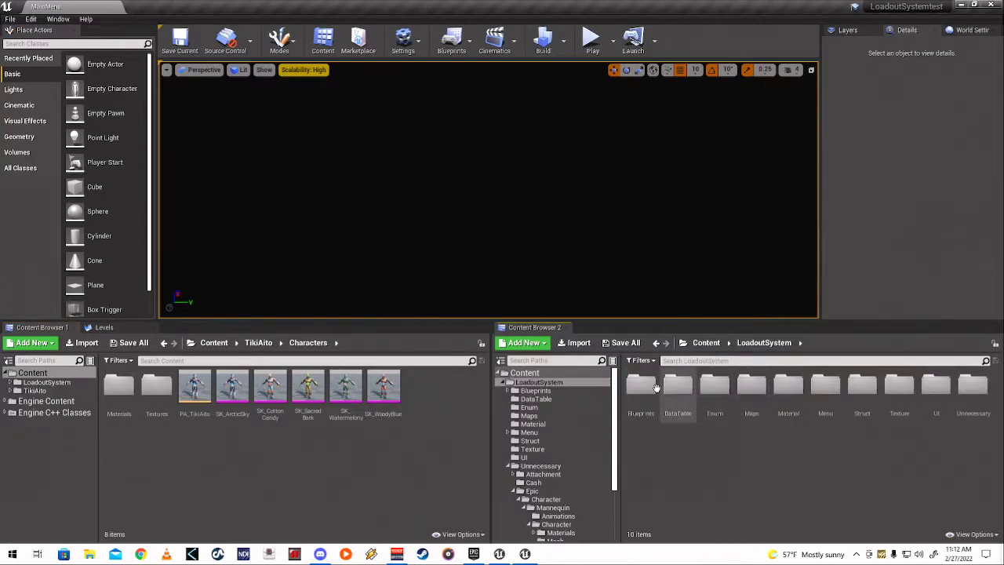
{"action": "double_click", "coordinate": [750, 385]}
{"action": "double_click", "coordinate": [643, 389]}
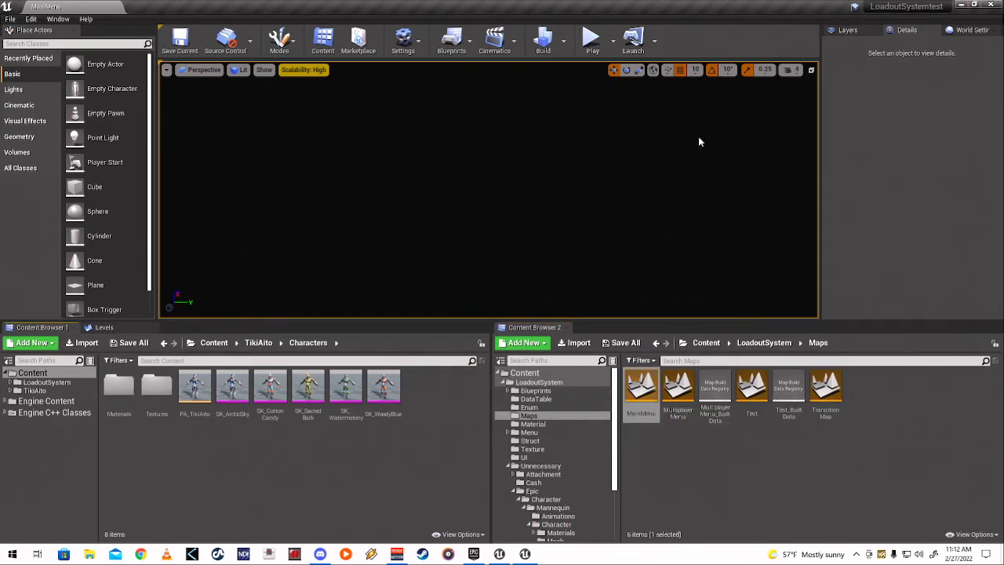
Step: Play the level as Player One and open the character selection in the multiplayer Customize Weapons screen to check the new meshes
{"action": "left_click", "coordinate": [590, 38]}
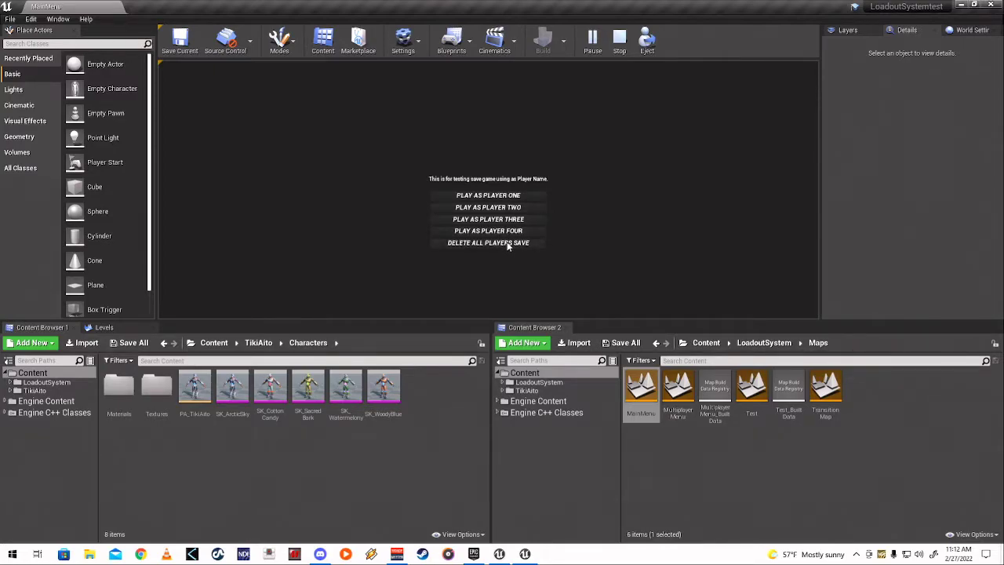
{"action": "left_click", "coordinate": [502, 198]}
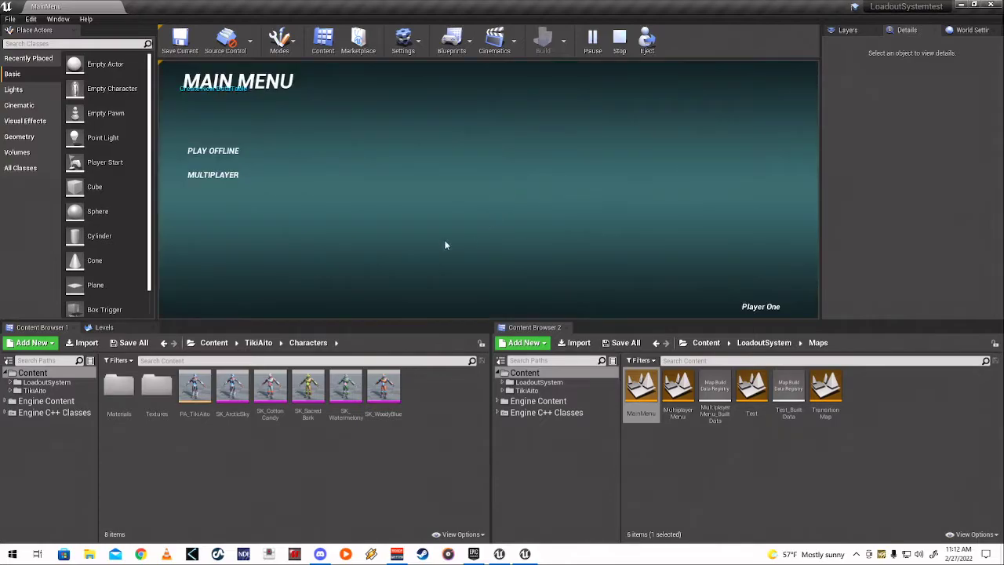
{"action": "left_click", "coordinate": [220, 176]}
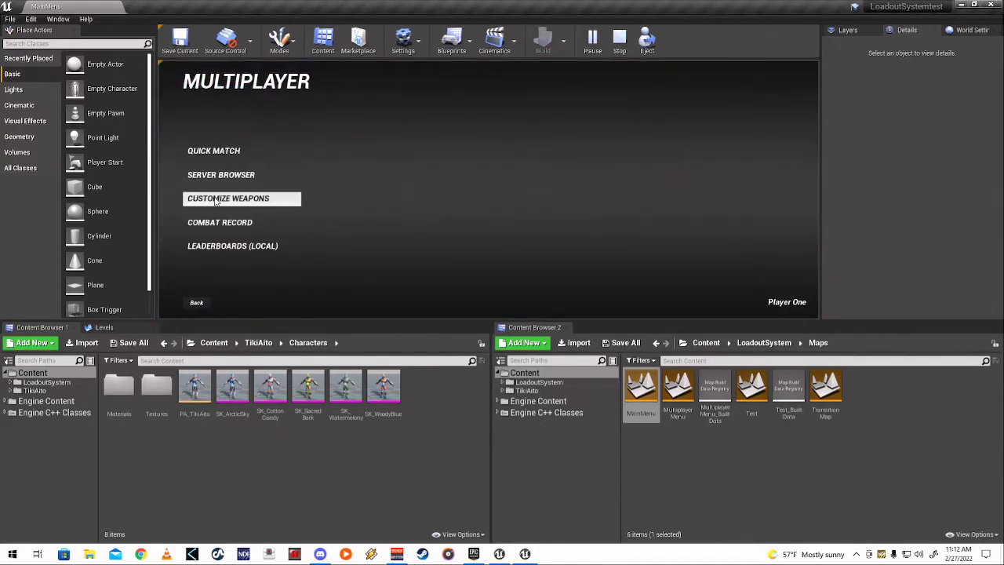
{"action": "left_click", "coordinate": [215, 199]}
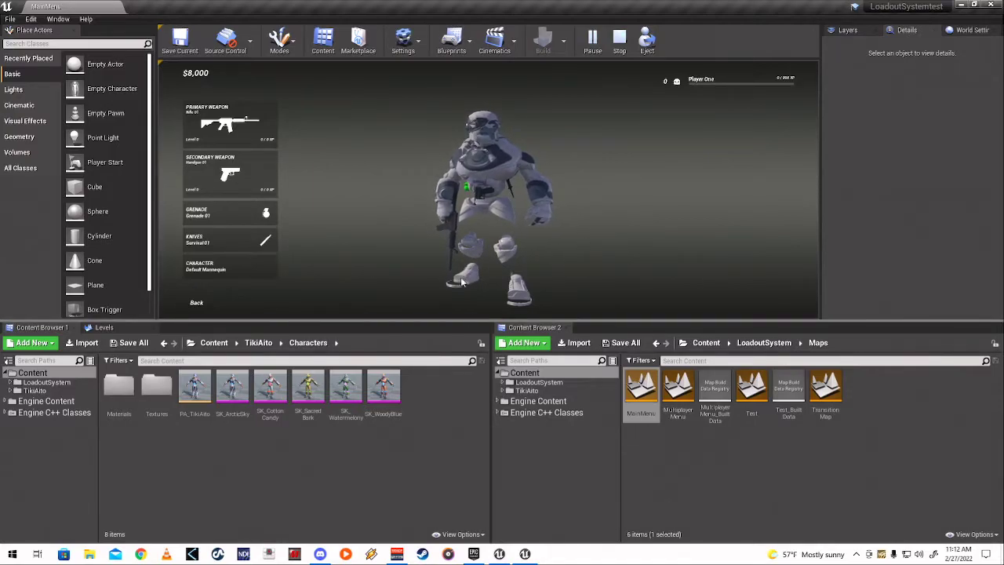
{"action": "left_click", "coordinate": [228, 267]}
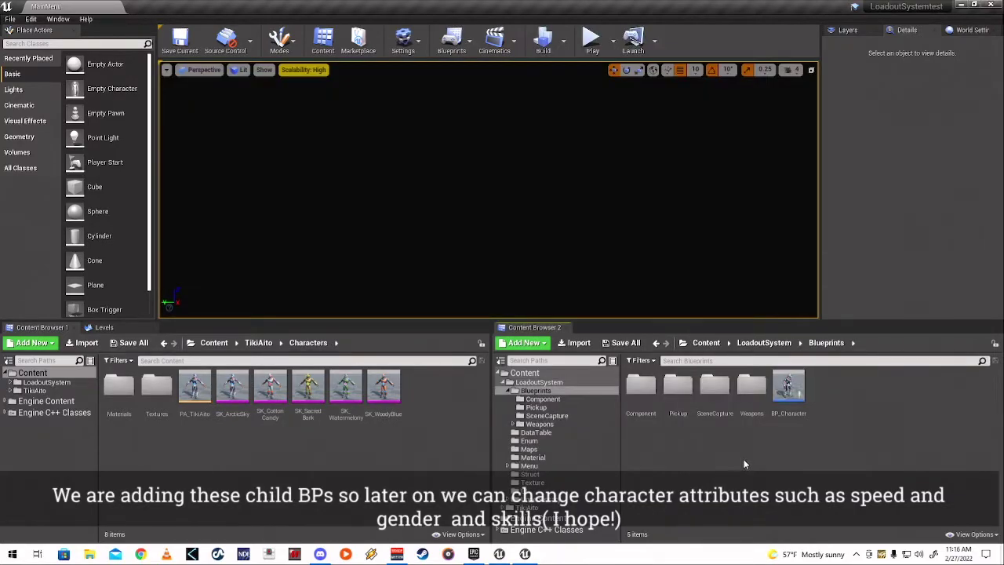
Step: Create six child Blueprint classes of BP_Character in LoadoutSystem's Blueprints folder
{"action": "left_click", "coordinate": [788, 388]}
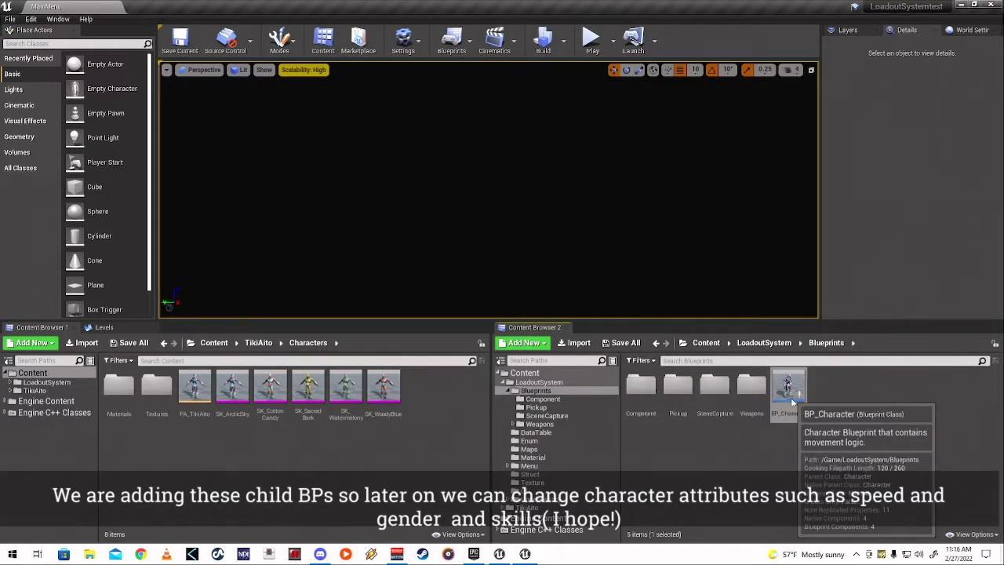
{"action": "right_click", "coordinate": [791, 396]}
{"action": "left_click", "coordinate": [836, 152]}
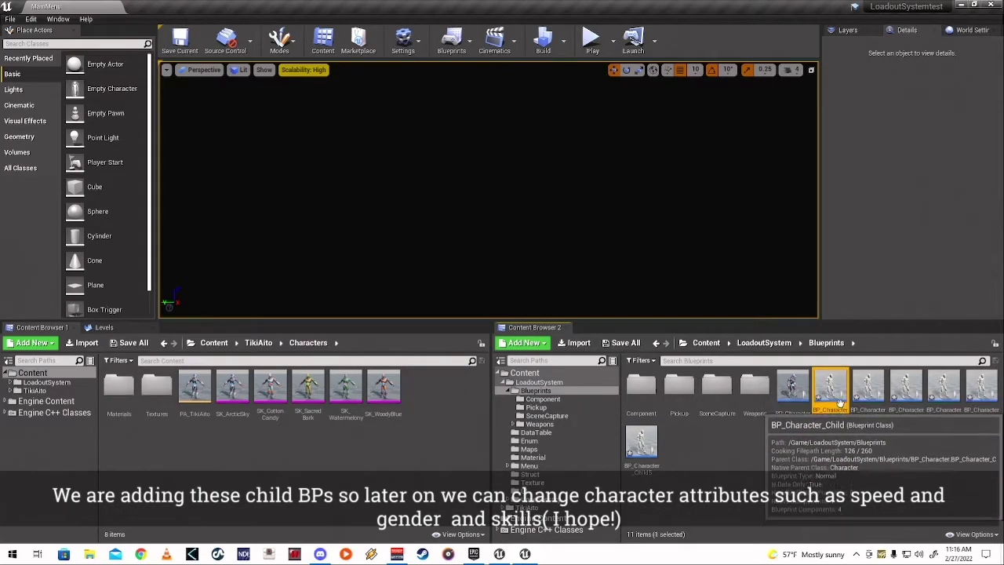
Step: Open BP_Character_Child, set its Mesh component's skeletal mesh to SK_CottonCandy and compile the Blueprint
{"action": "double_click", "coordinate": [830, 387]}
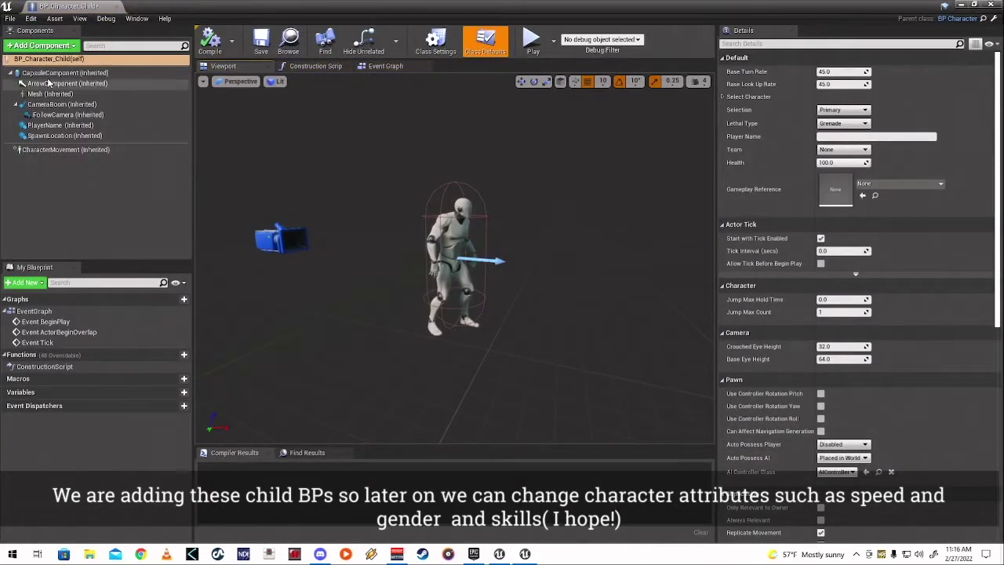
{"action": "left_click", "coordinate": [46, 95]}
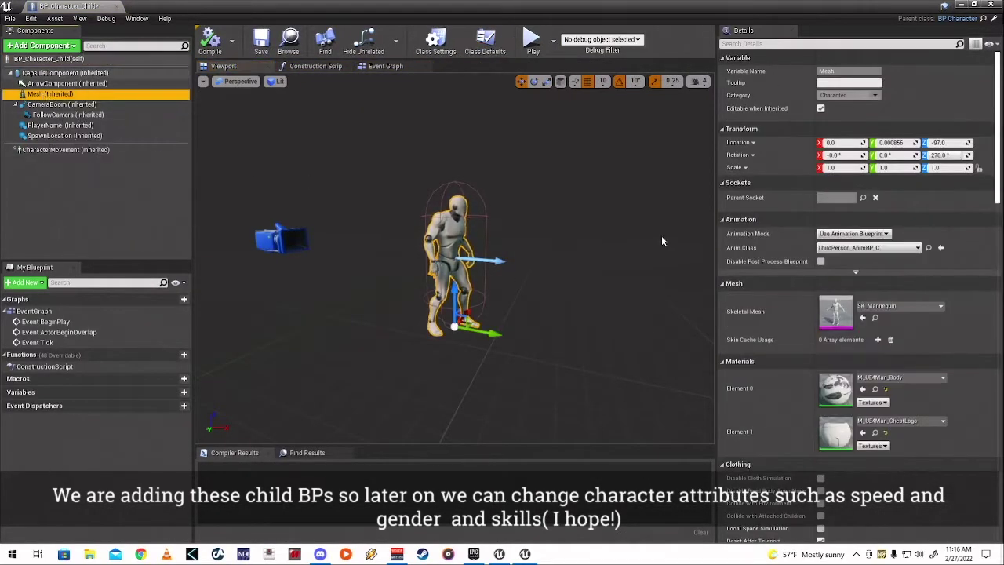
{"action": "left_click", "coordinate": [875, 307]}
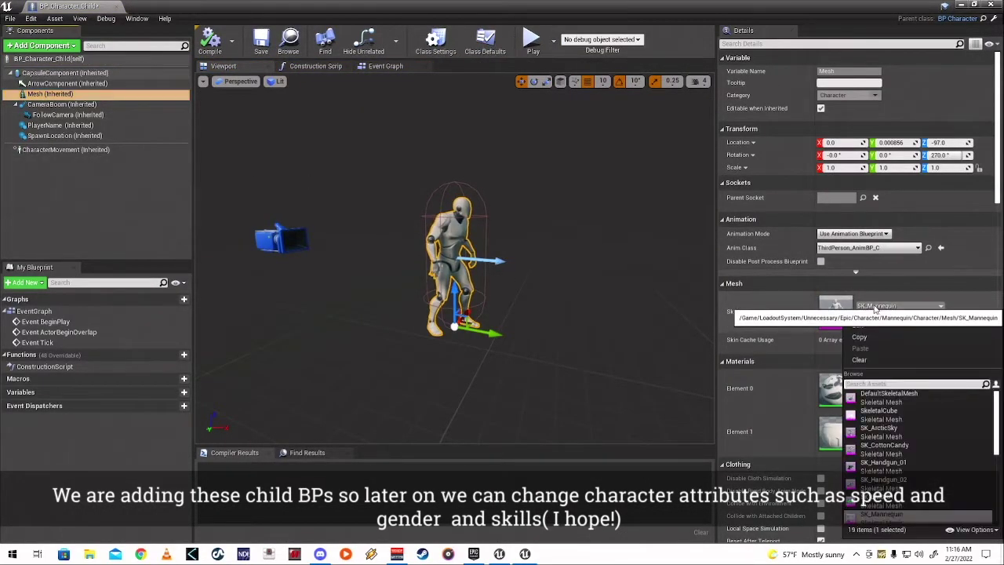
{"action": "left_click", "coordinate": [885, 445]}
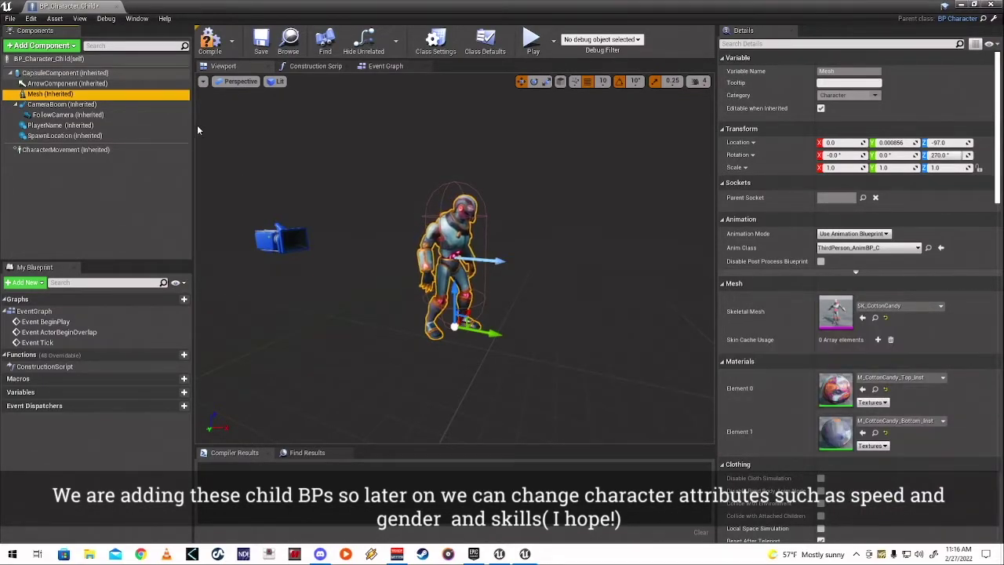
{"action": "left_click", "coordinate": [208, 46]}
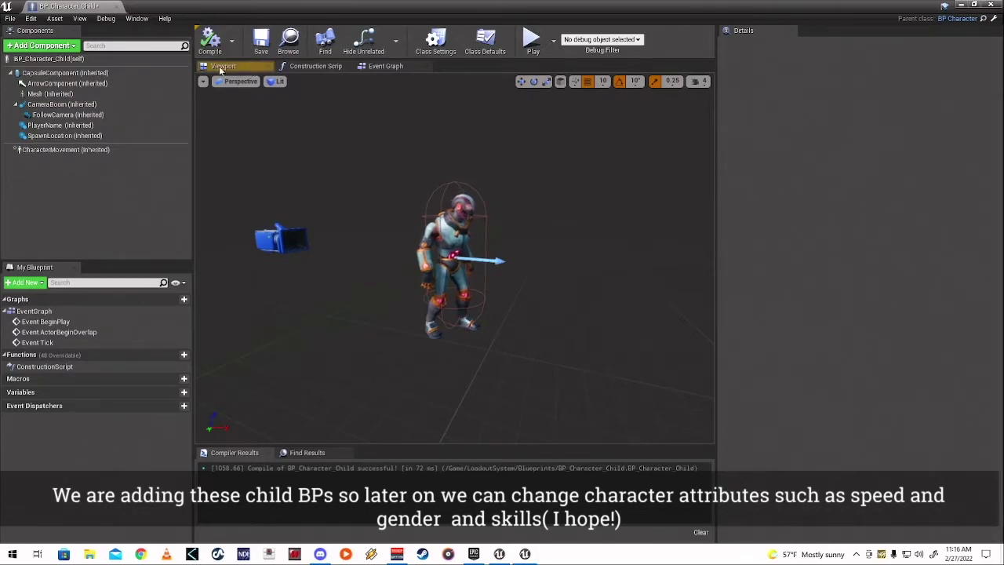
{"action": "scroll", "coordinate": [439, 276], "scroll_direction": "up", "scroll_amount": 5}
{"action": "scroll", "coordinate": [439, 276], "scroll_direction": "down", "scroll_amount": 3}
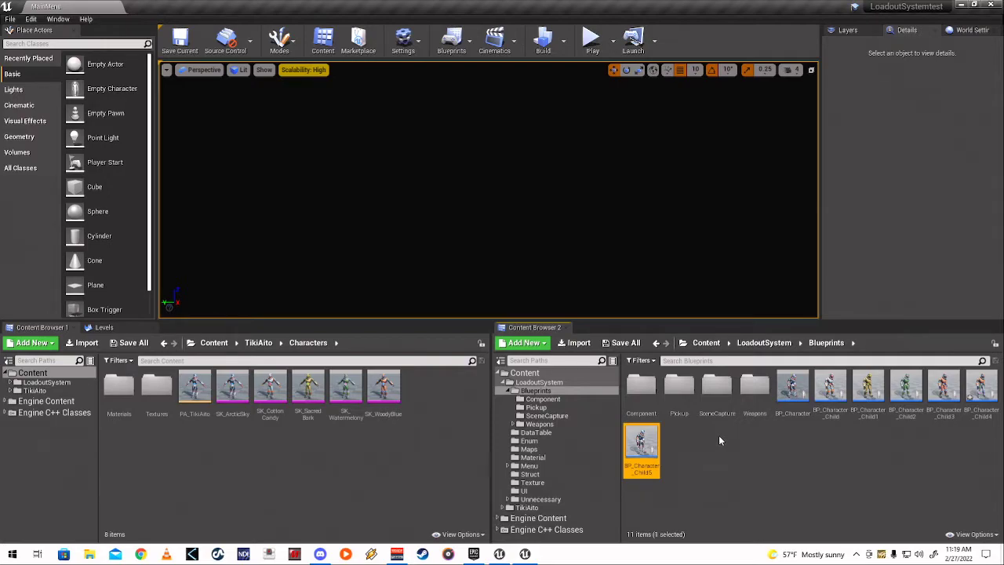
Step: Open the DT_Characters data table from LoadoutSystem's DataTable folder
{"action": "left_click", "coordinate": [771, 350]}
{"action": "double_click", "coordinate": [679, 385]}
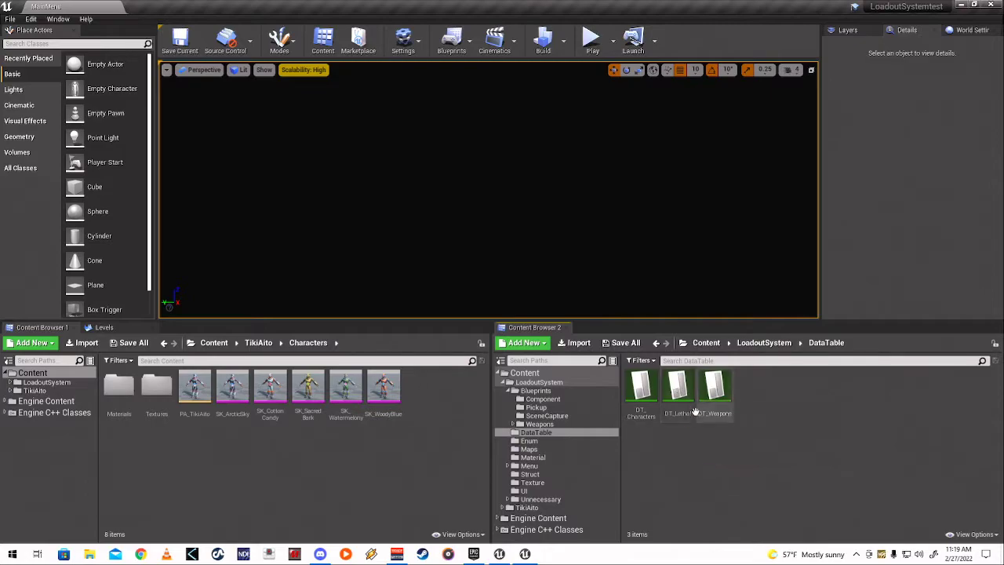
{"action": "double_click", "coordinate": [641, 386]}
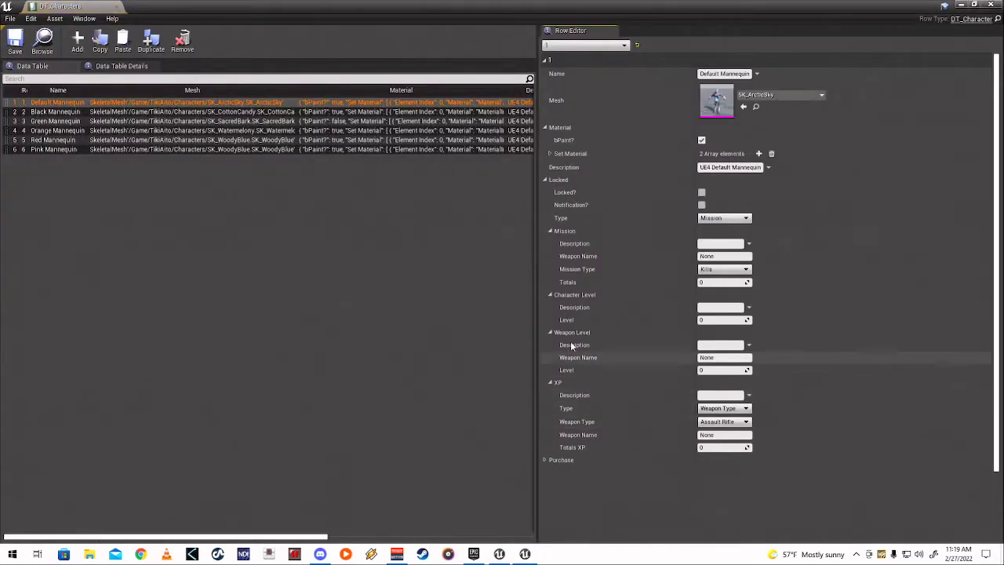
Step: Check the mesh and material settings of rows 2 to 6 in DT_Characters and save the table
{"action": "left_click", "coordinate": [322, 115]}
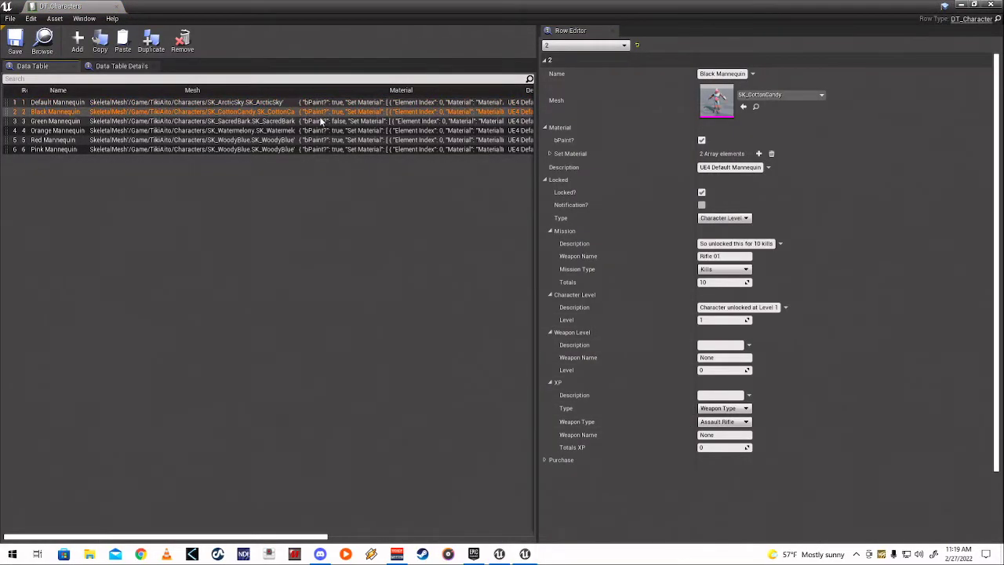
{"action": "left_click", "coordinate": [321, 122]}
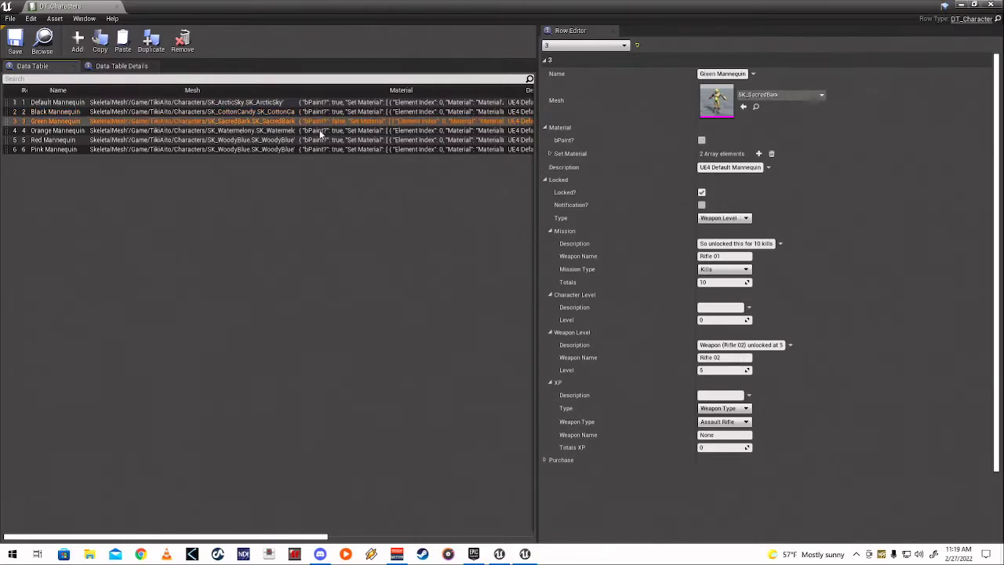
{"action": "left_click", "coordinate": [321, 131]}
{"action": "left_click", "coordinate": [325, 141]}
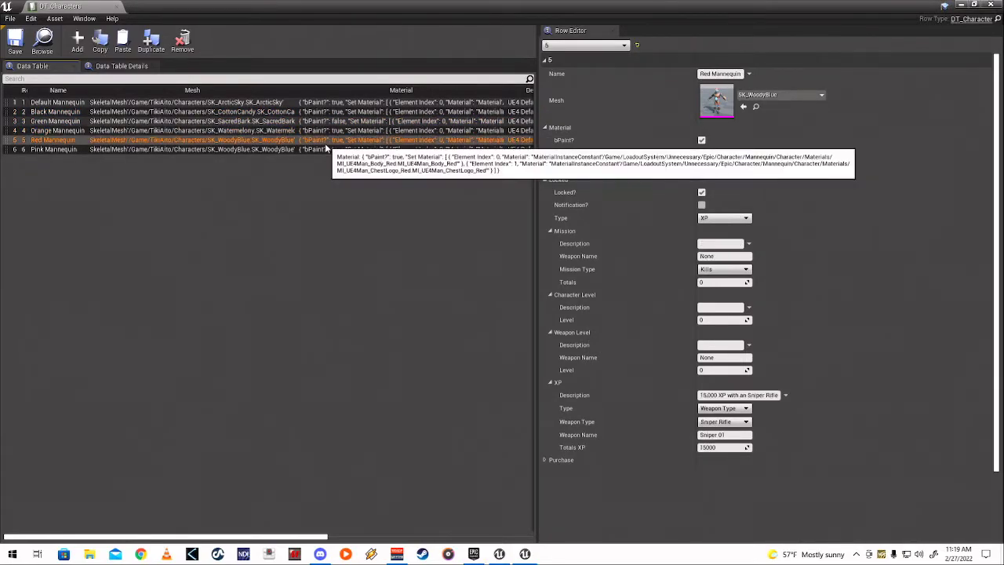
{"action": "left_click", "coordinate": [324, 149]}
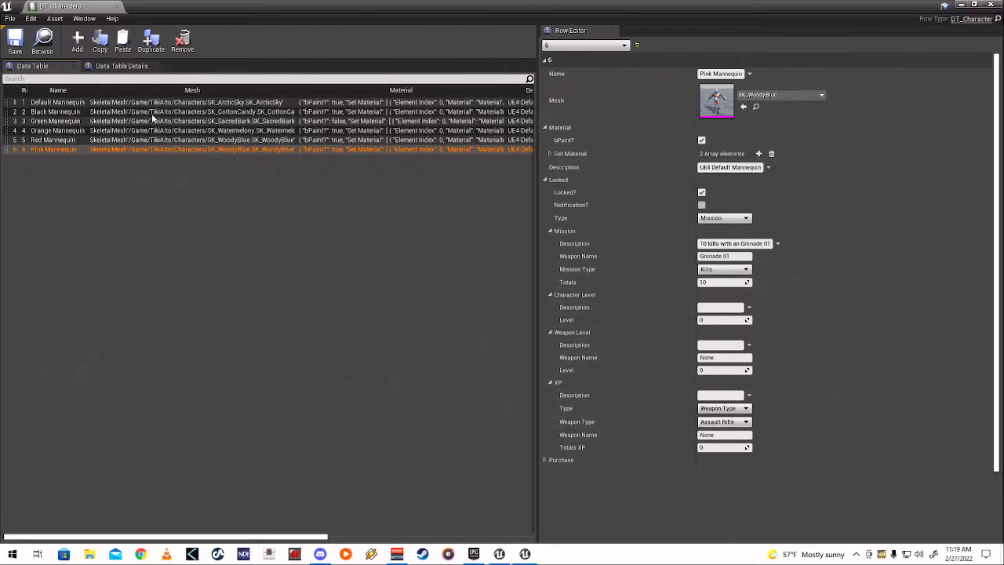
{"action": "left_click", "coordinate": [14, 46]}
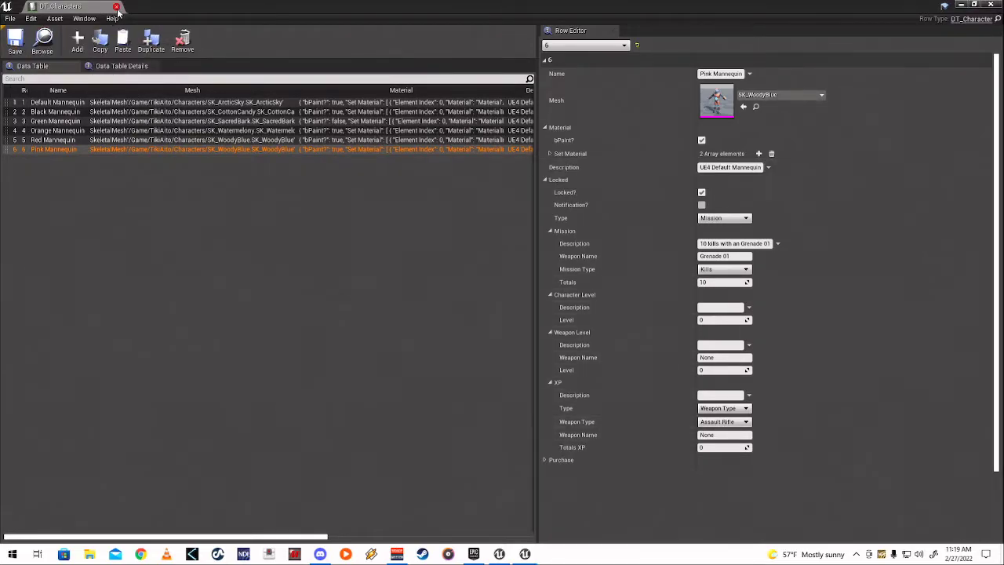
Step: Expand both Set Material elements of the Pink Mannequin row and turn off its bPaint? option
{"action": "left_click", "coordinate": [549, 153]}
{"action": "left_click", "coordinate": [555, 167]}
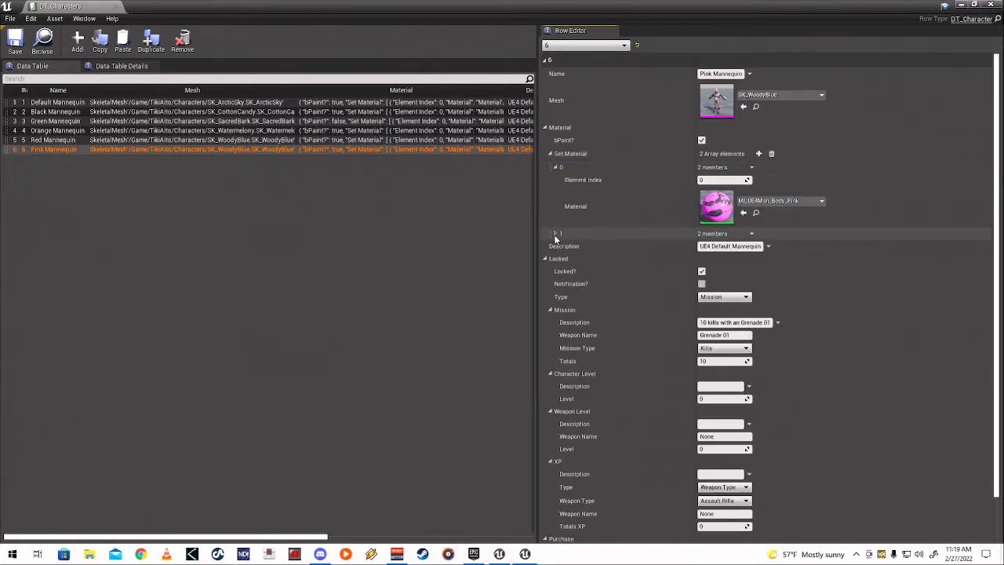
{"action": "left_click", "coordinate": [555, 233]}
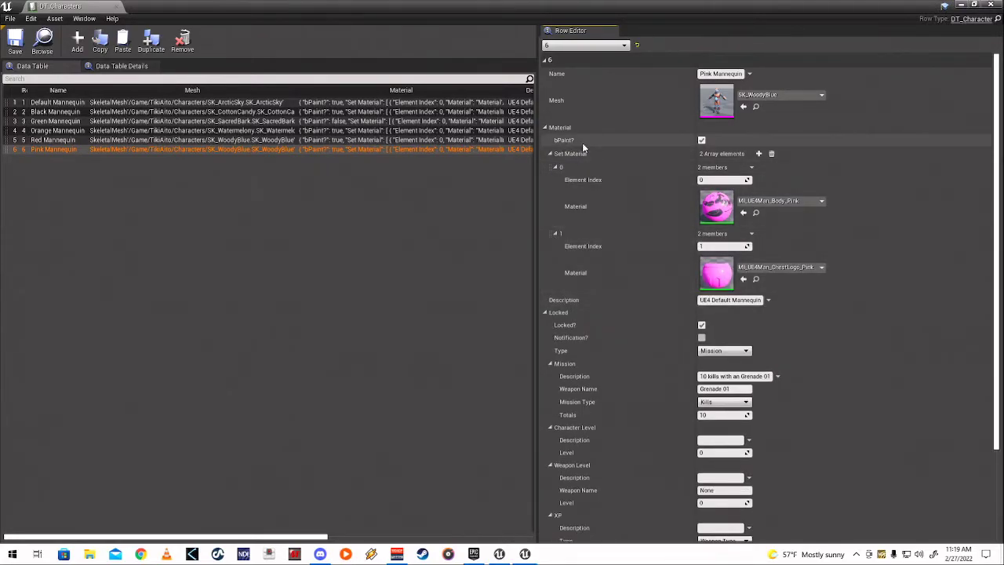
{"action": "left_click", "coordinate": [701, 140]}
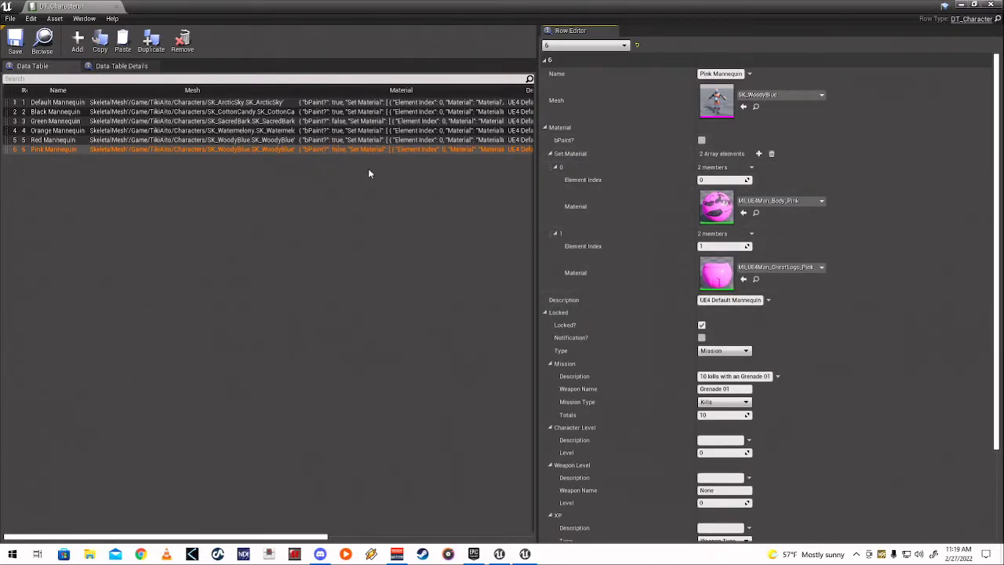
Step: Turn off bPaint? for the Default, Black, Orange and Red Mannequin rows and save the data table
{"action": "left_click", "coordinate": [165, 102]}
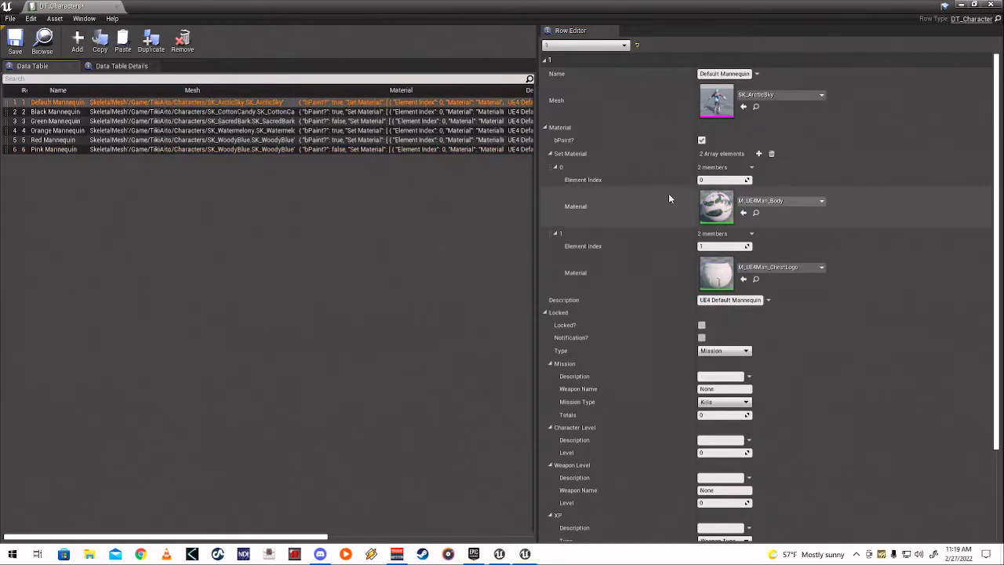
{"action": "left_click", "coordinate": [701, 141]}
{"action": "left_click", "coordinate": [419, 112]}
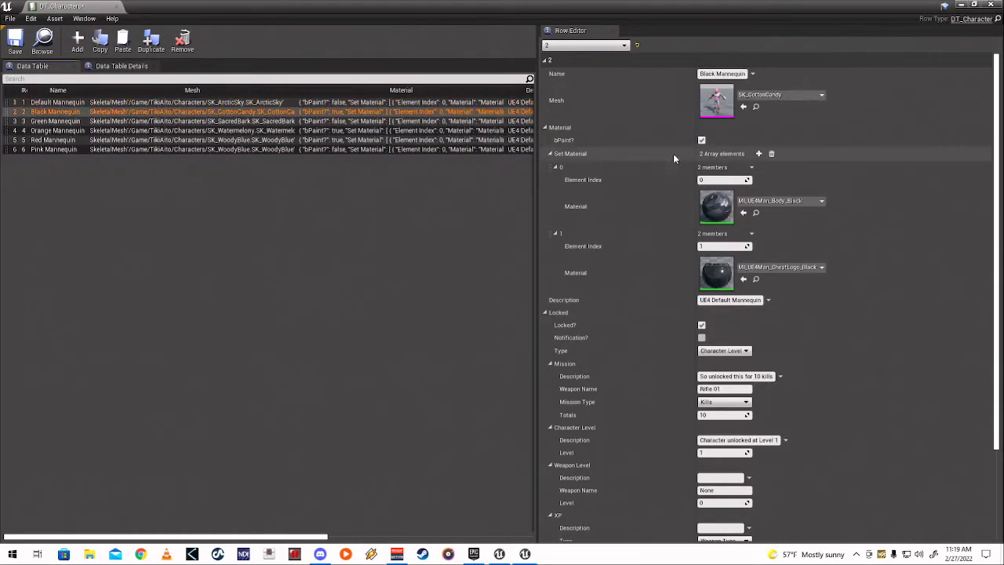
{"action": "left_click", "coordinate": [701, 141]}
{"action": "left_click", "coordinate": [430, 121]}
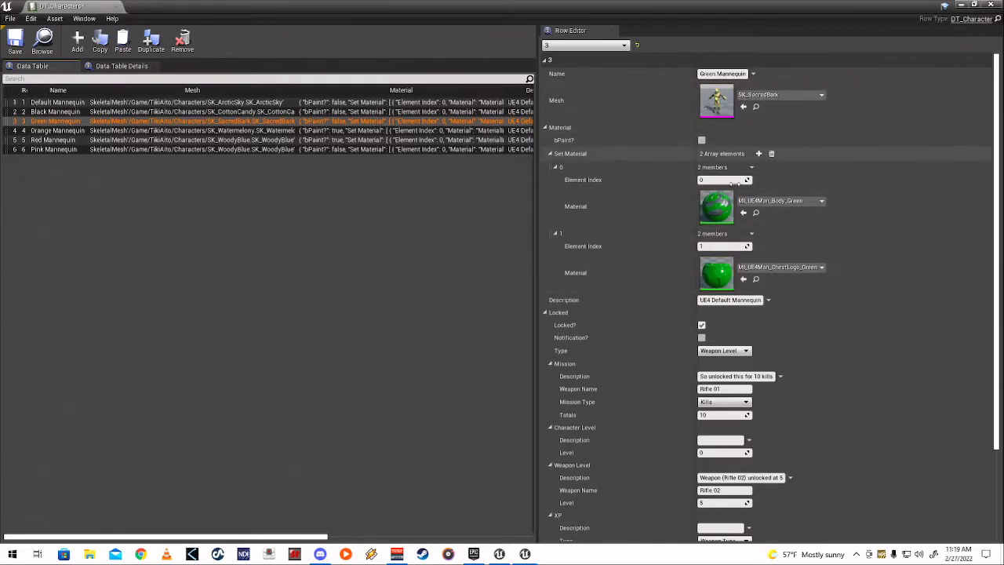
{"action": "left_click", "coordinate": [441, 132]}
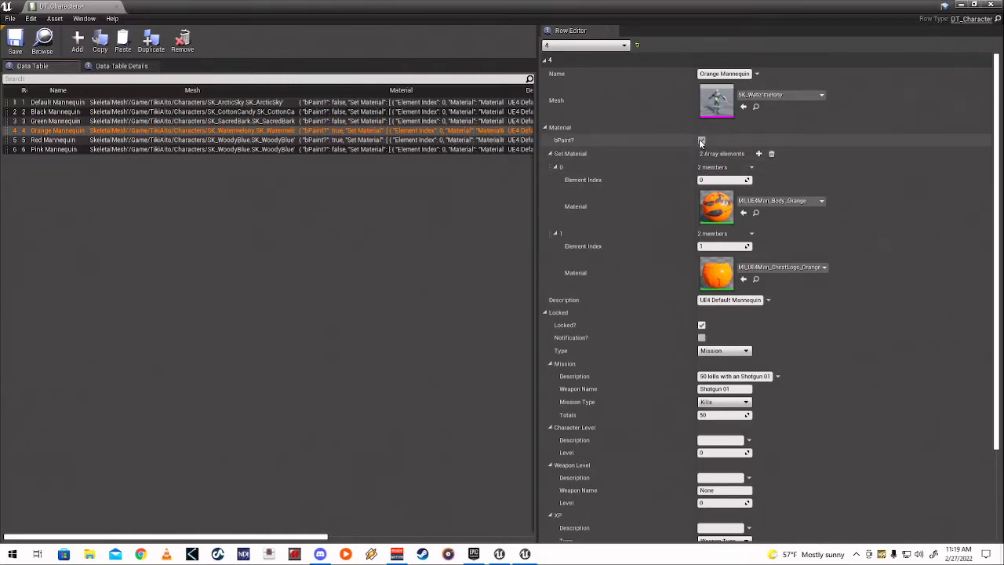
{"action": "left_click", "coordinate": [477, 140]}
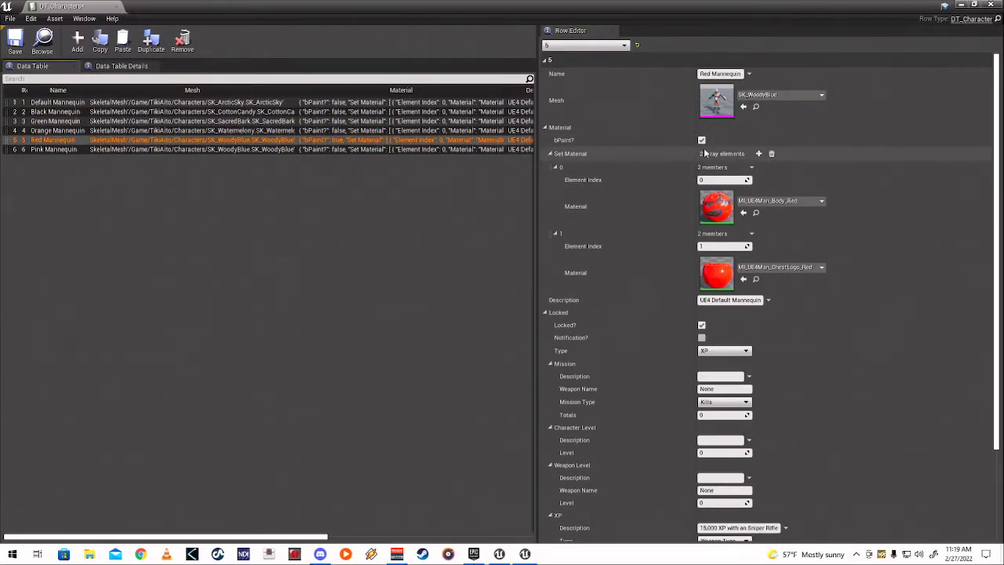
{"action": "left_click", "coordinate": [701, 139]}
{"action": "left_click", "coordinate": [486, 149]}
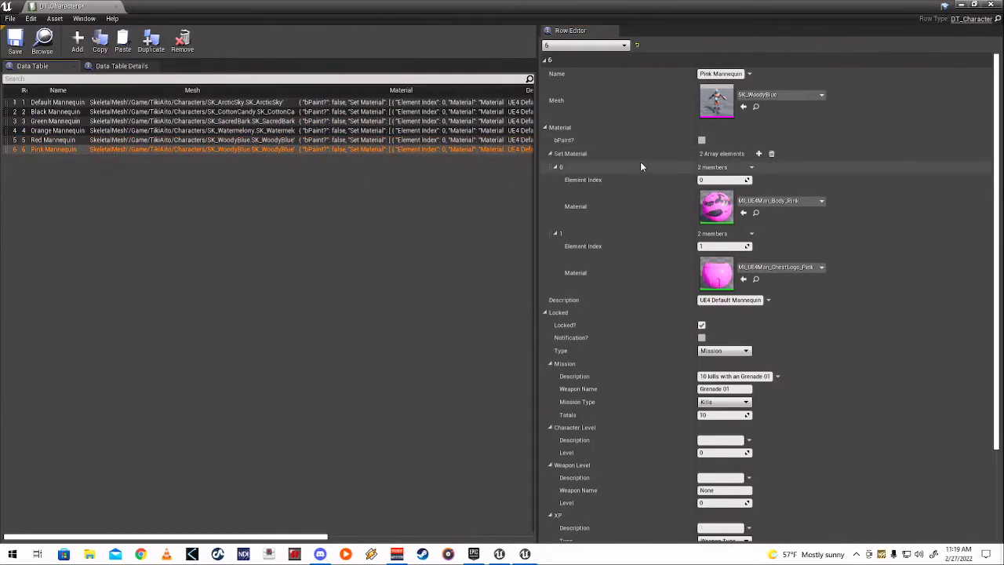
{"action": "left_click", "coordinate": [34, 47]}
Step: Play MainMenu as Player One and check the unpainted character in the multiplayer Customize Weapons character selection
{"action": "left_click", "coordinate": [594, 40]}
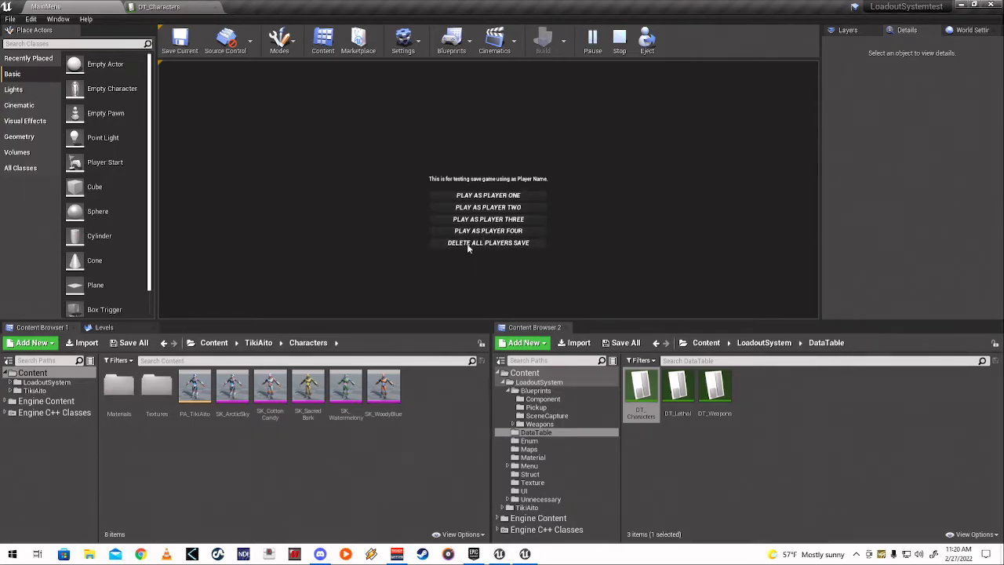
{"action": "left_click", "coordinate": [488, 196]}
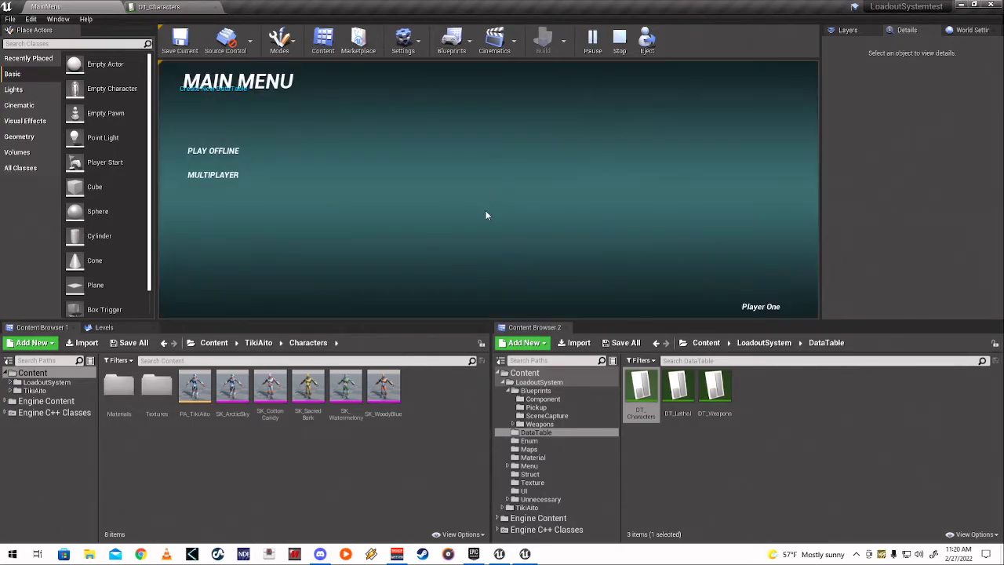
{"action": "left_click", "coordinate": [234, 175]}
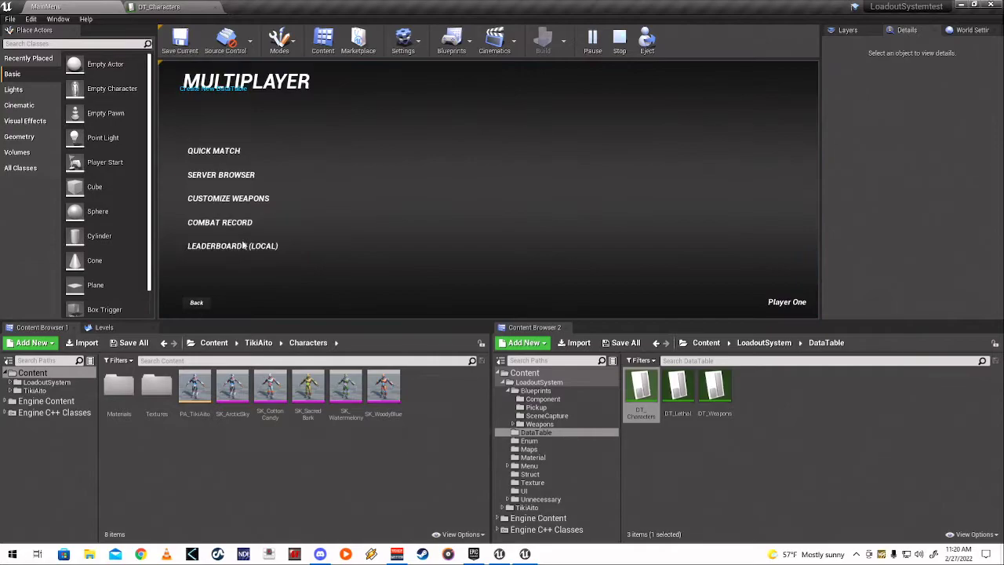
{"action": "left_click", "coordinate": [217, 200]}
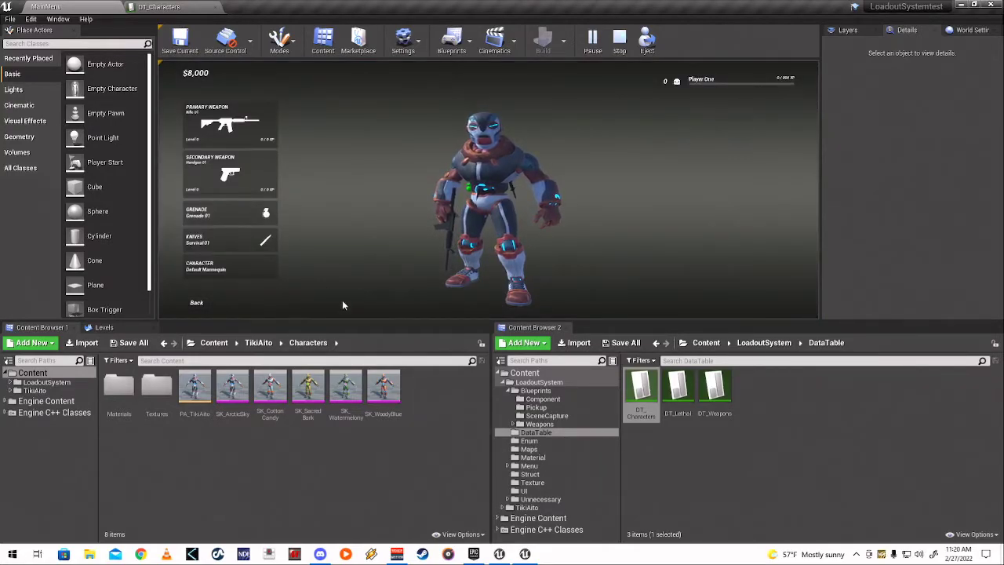
{"action": "left_click", "coordinate": [258, 268]}
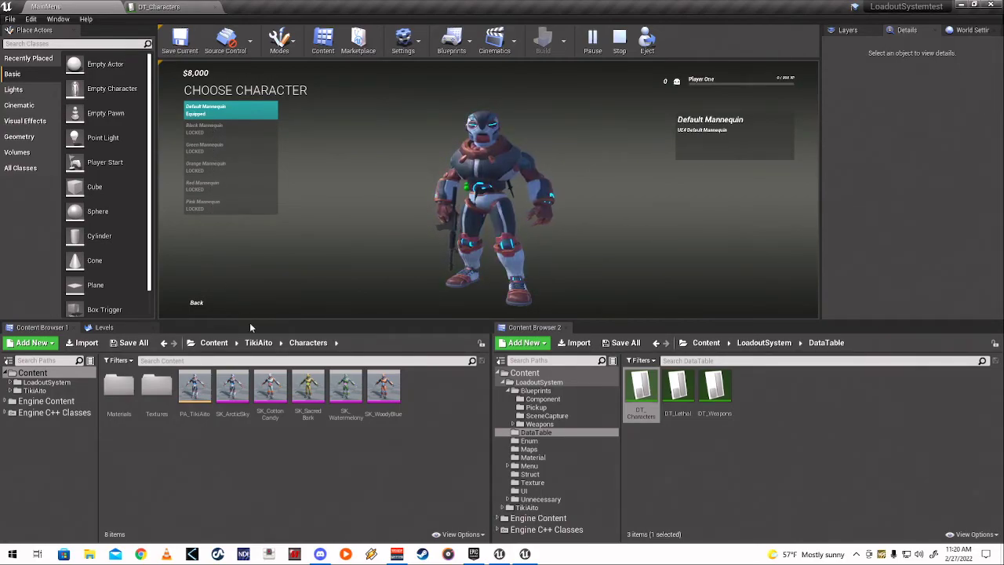
Step: Enlarge the level viewport and examine the primary and secondary weapon selections under Customize Weapons
{"action": "left_click_drag", "start_coordinate": [258, 323], "coordinate": [262, 400]}
{"action": "left_click", "coordinate": [208, 381]}
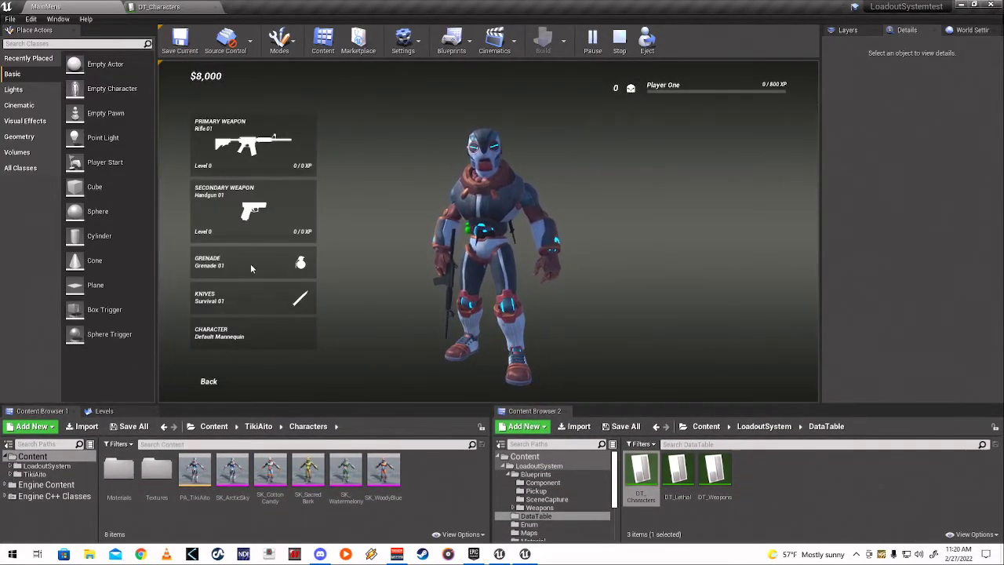
{"action": "left_click", "coordinate": [253, 156]}
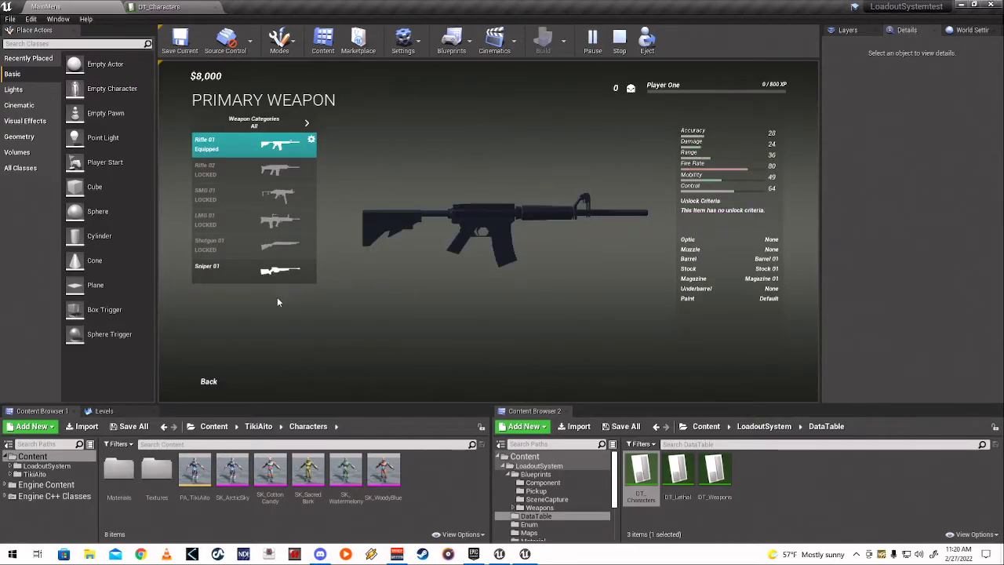
{"action": "left_click", "coordinate": [208, 381]}
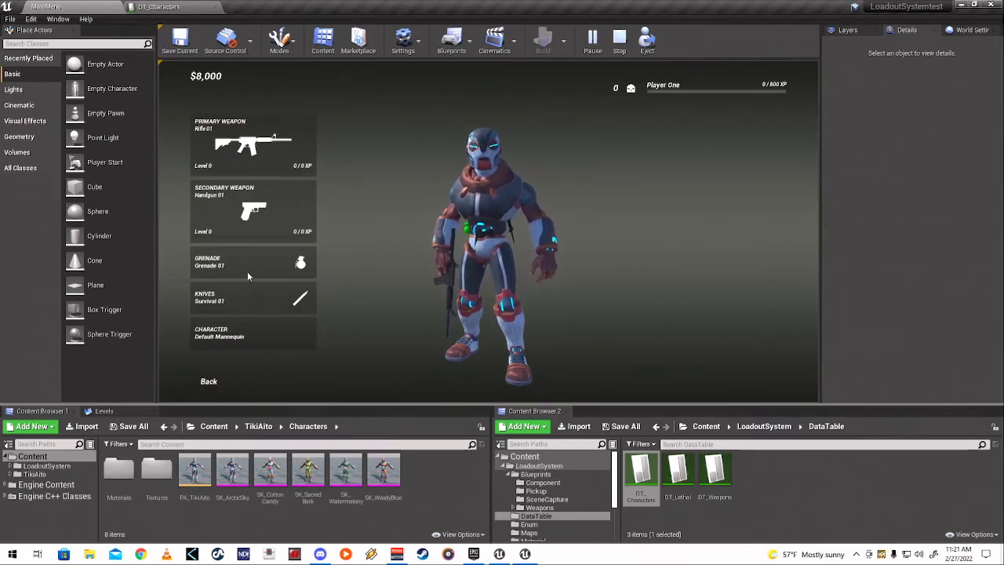
{"action": "left_click", "coordinate": [209, 383]}
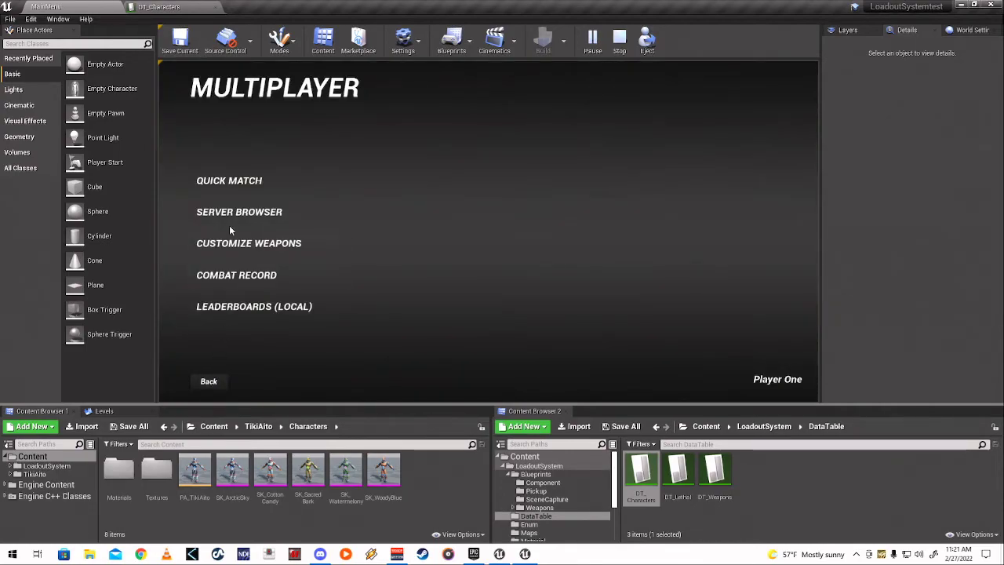
{"action": "left_click", "coordinate": [249, 243]}
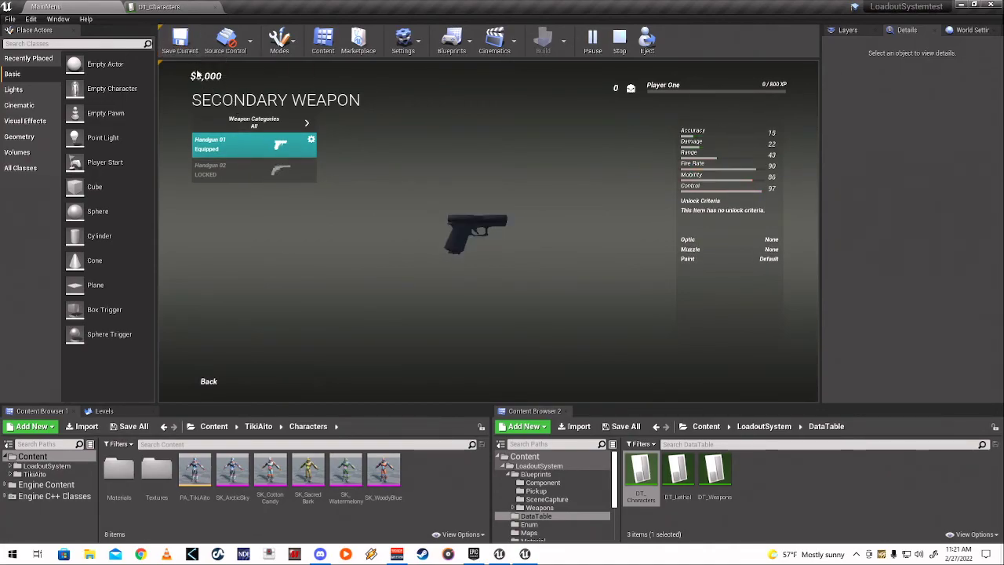
Step: Return to the DT_Characters data table
{"action": "left_click", "coordinate": [159, 8]}
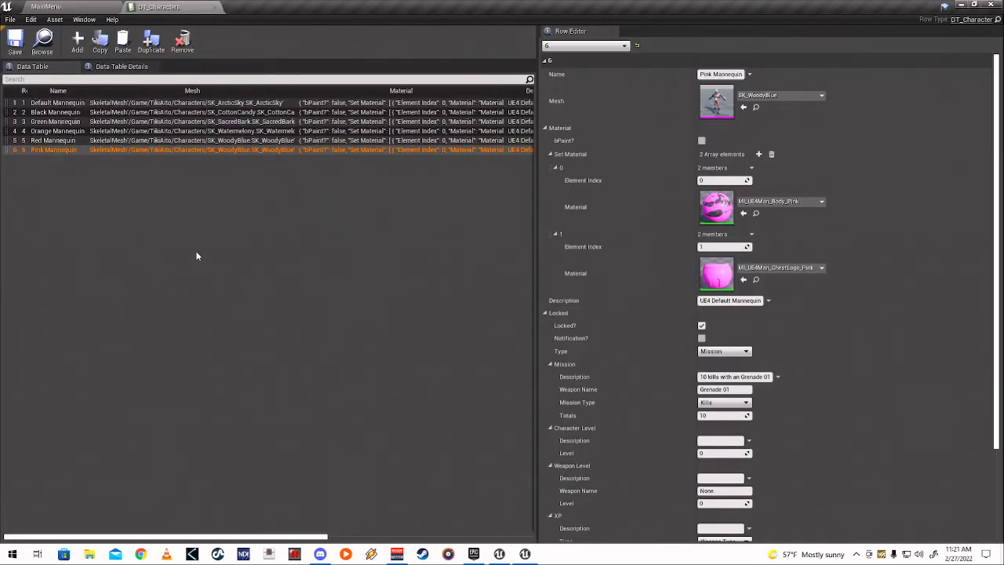